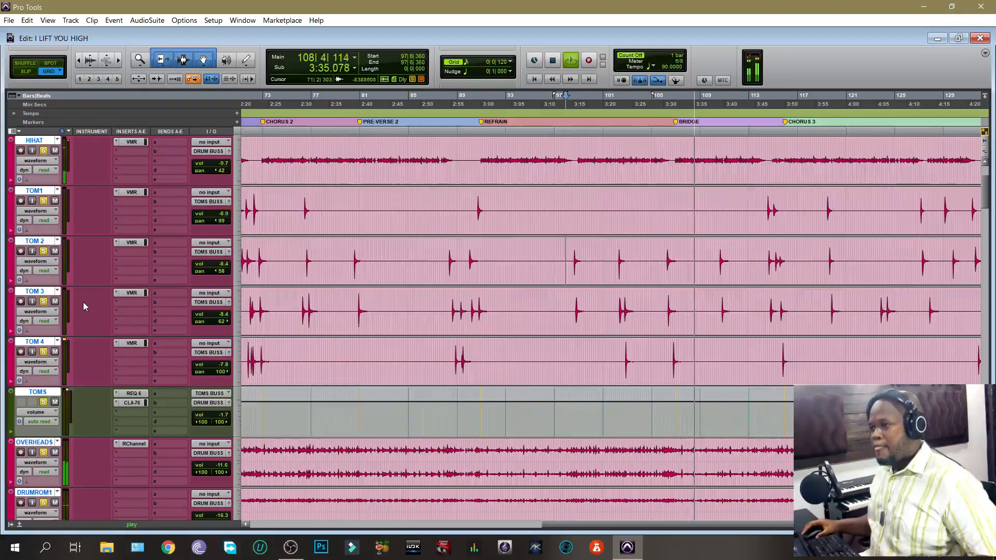
# Step: Stop playback, clear the solo on the tom tracks and audition the toms with the full drum kit
pyautogui.press('space')
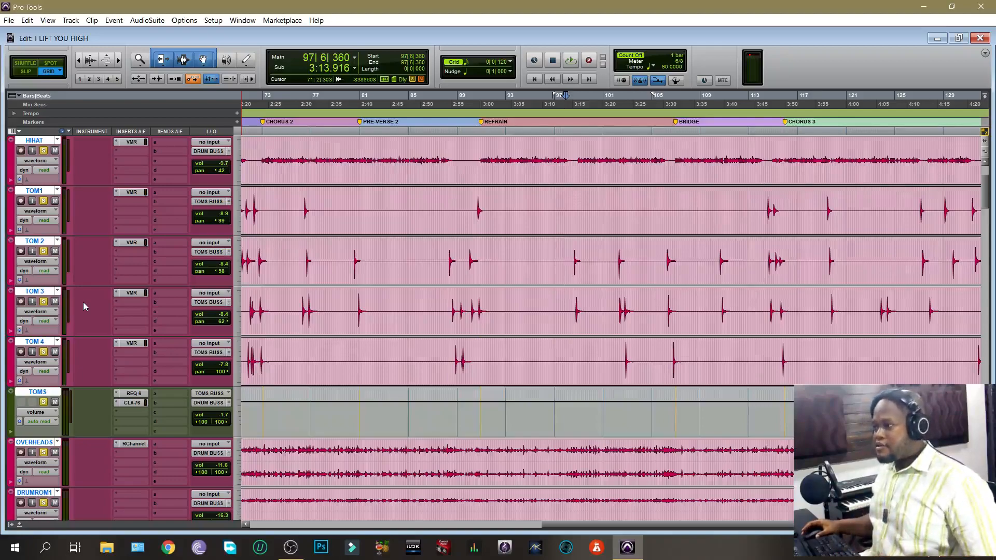
pyautogui.click(45, 251)
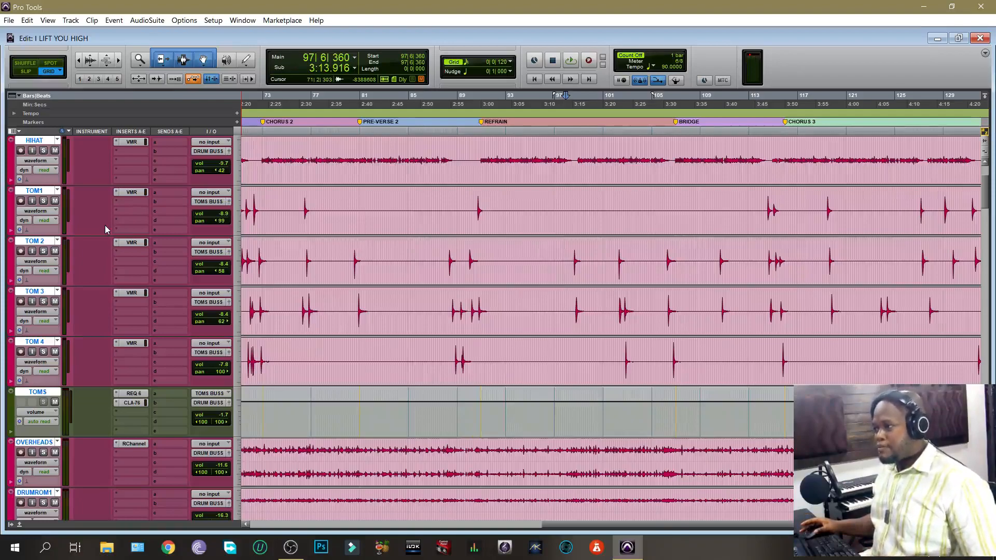
pyautogui.press('space')
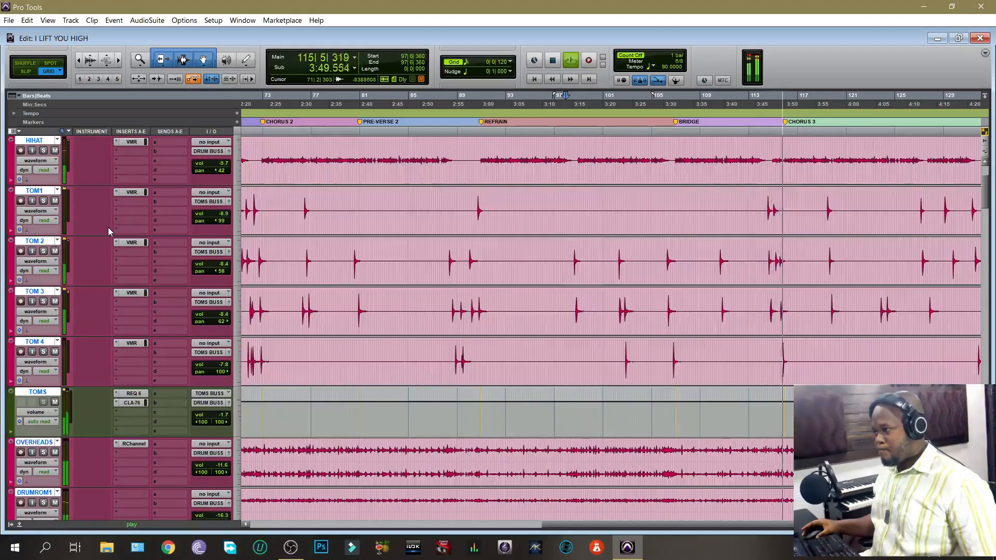
pyautogui.press('space')
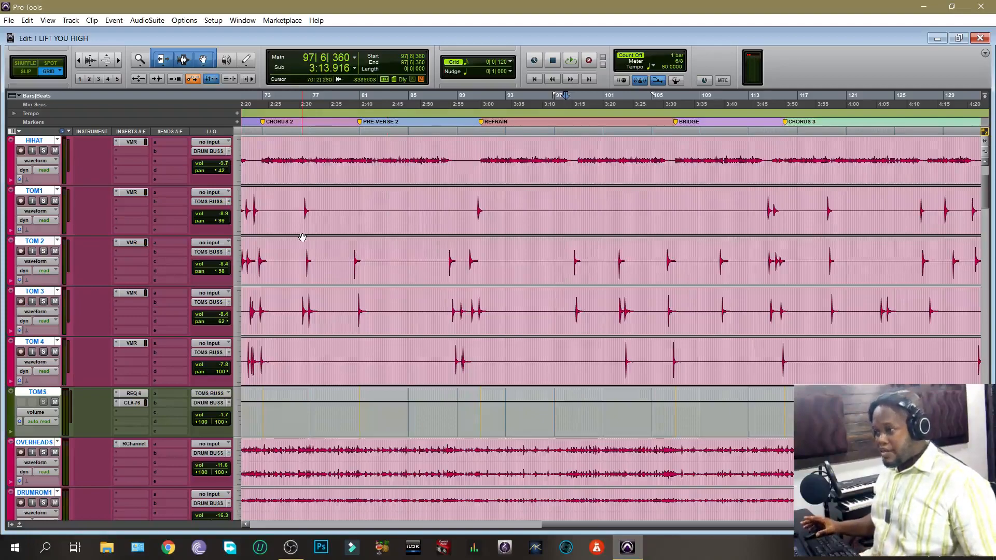
# Step: Open the Virtual Mix Rack insert on the HIHAT track and solo that track
pyautogui.scroll(3, 303, 237)
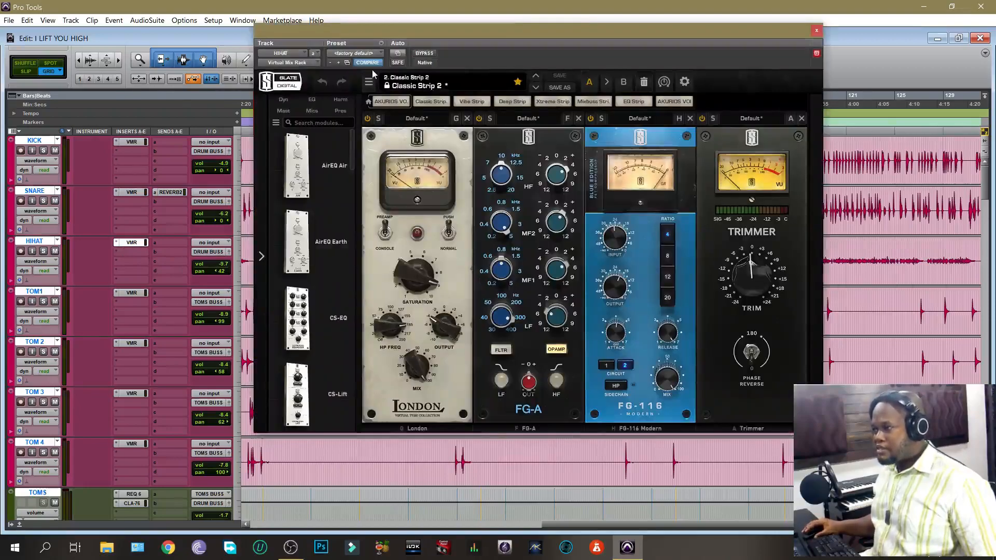
pyautogui.moveTo(439, 40); pyautogui.dragTo(501, 56)
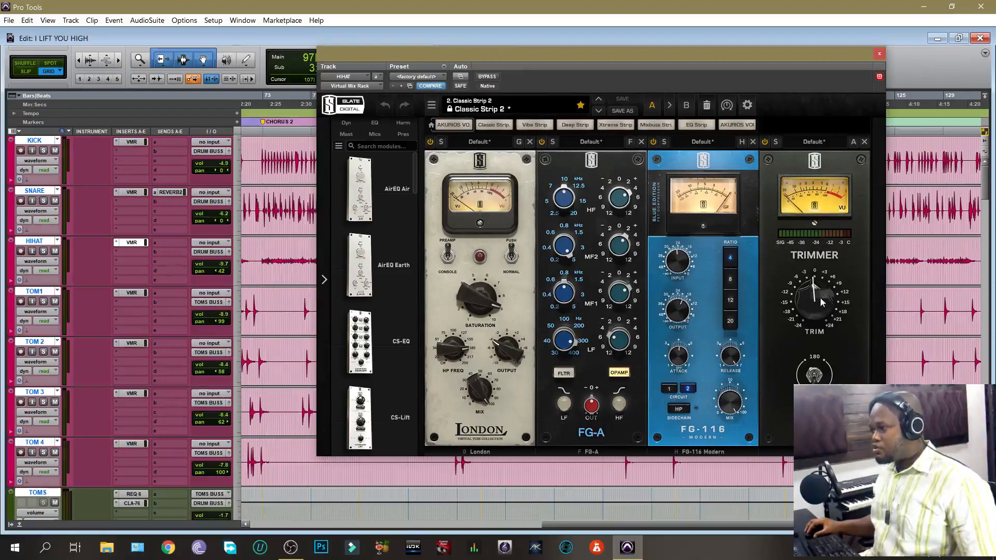
pyautogui.moveTo(816, 297); pyautogui.dragTo(816, 291)
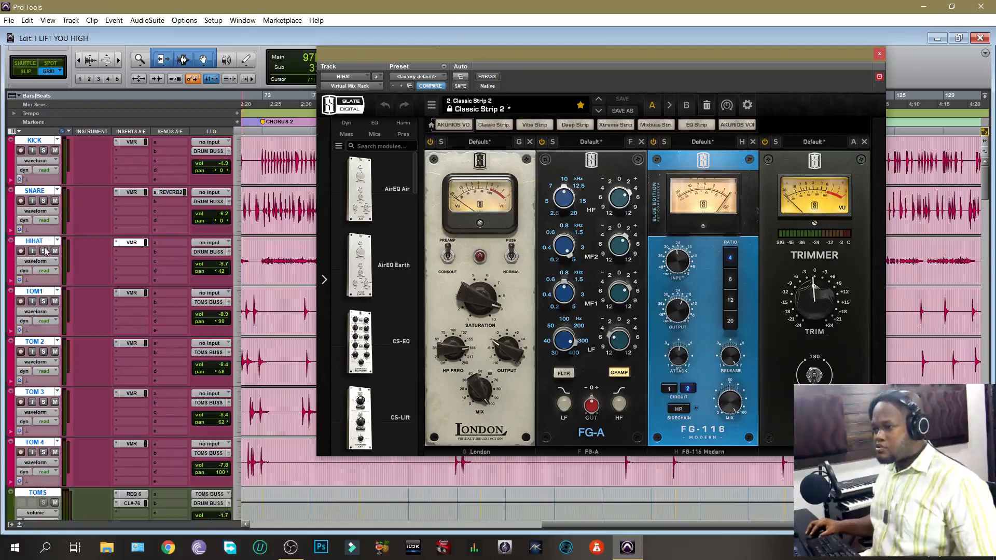
pyautogui.hotkey('shift', 's')
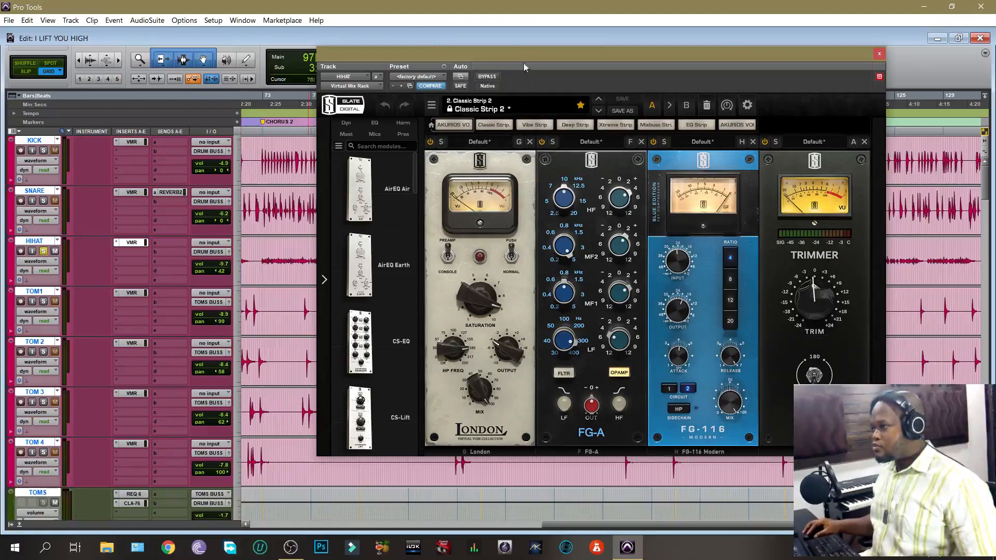
pyautogui.moveTo(524, 63); pyautogui.dragTo(526, 409)
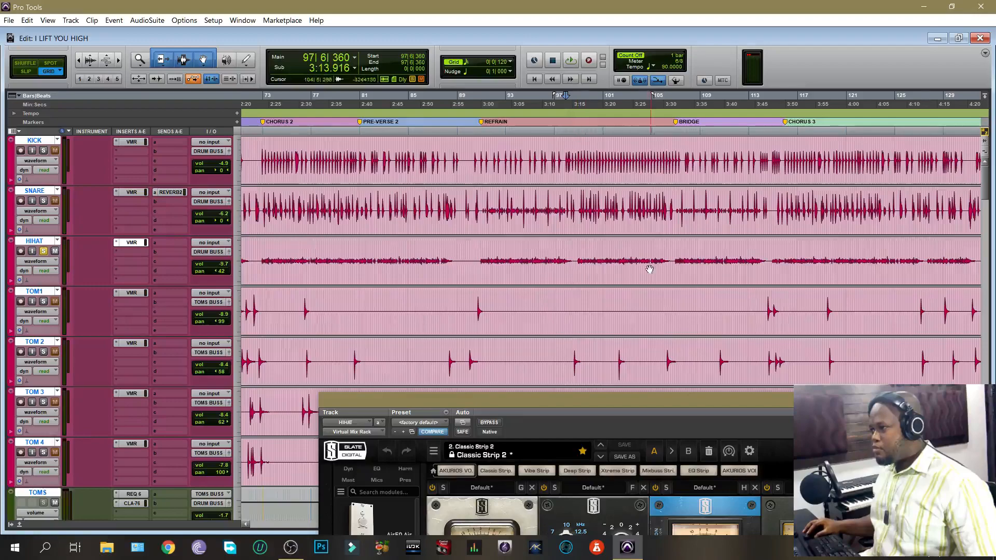
# Step: Play the soloed hi-hat from bar 98 in the Refrain, comparing it with the Virtual Mix Rack bypassed and active
pyautogui.click(578, 257)
pyautogui.moveTo(538, 400); pyautogui.dragTo(544, 78)
pyautogui.press('space')
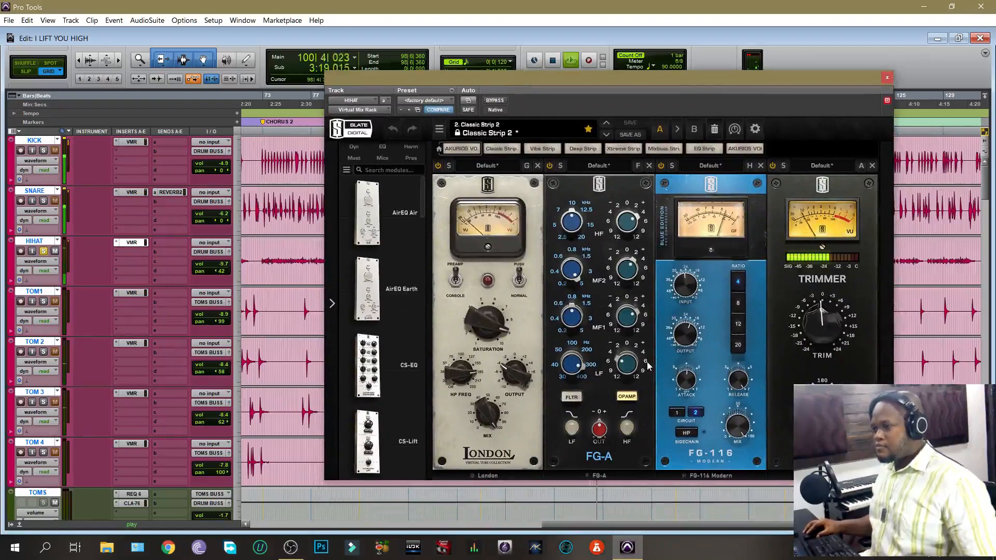
pyautogui.click(495, 101)
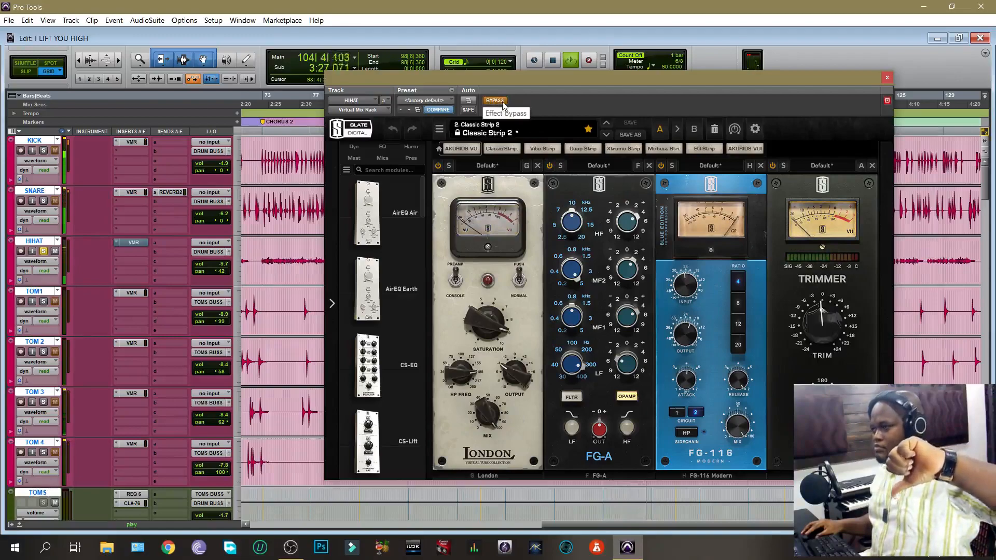
pyautogui.click(494, 100)
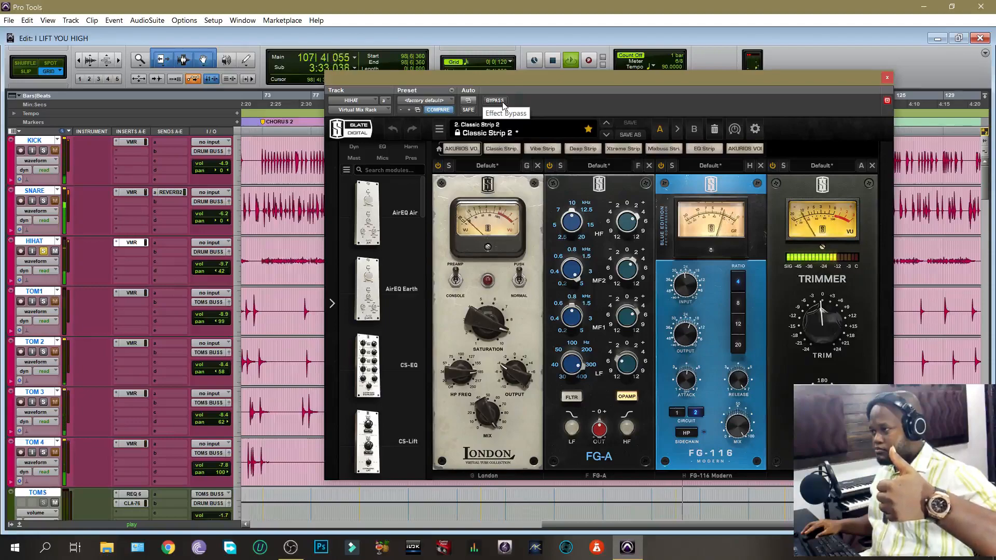
pyautogui.click(501, 101)
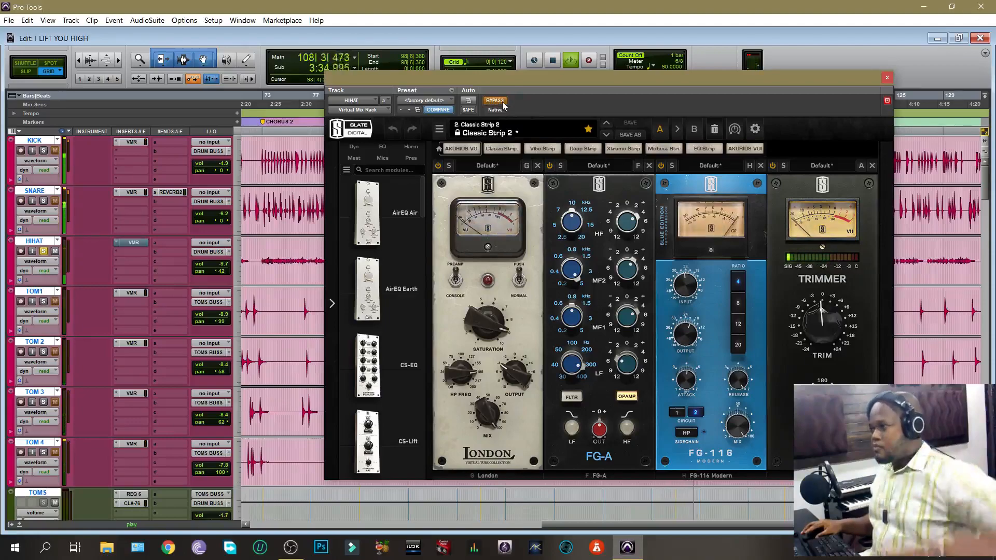
pyautogui.click(495, 101)
pyautogui.press('space')
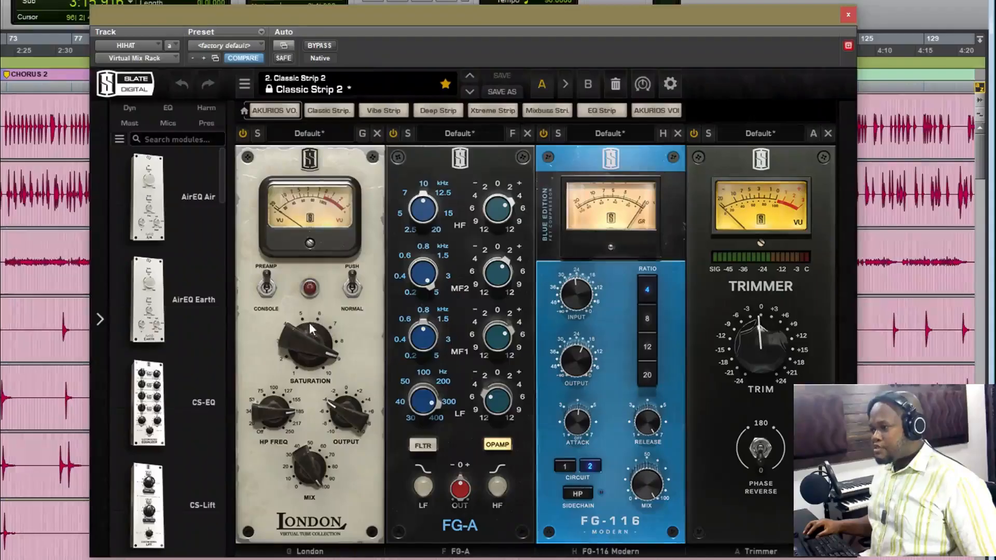
# Step: Examine the hi-hat rack's settings: London saturation, filter, output and mix, the FG-A band frequencies and gains, and the Trimmer level
pyautogui.moveTo(297, 340)
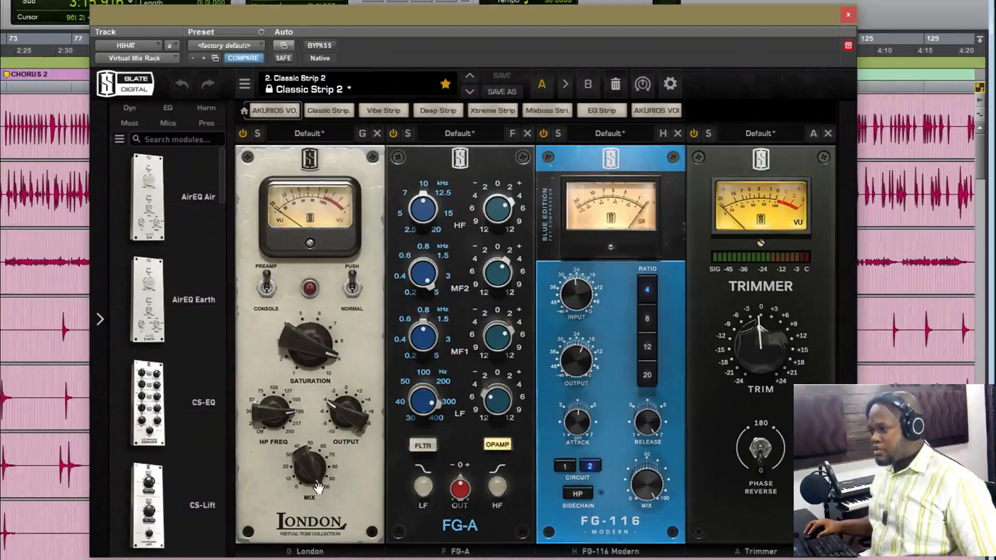
pyautogui.moveTo(275, 418)
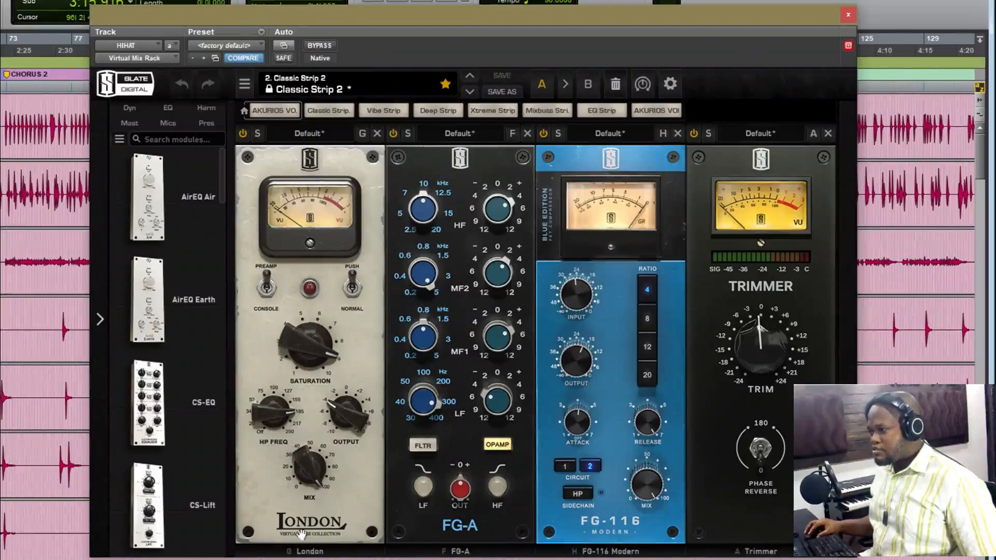
pyautogui.moveTo(344, 417)
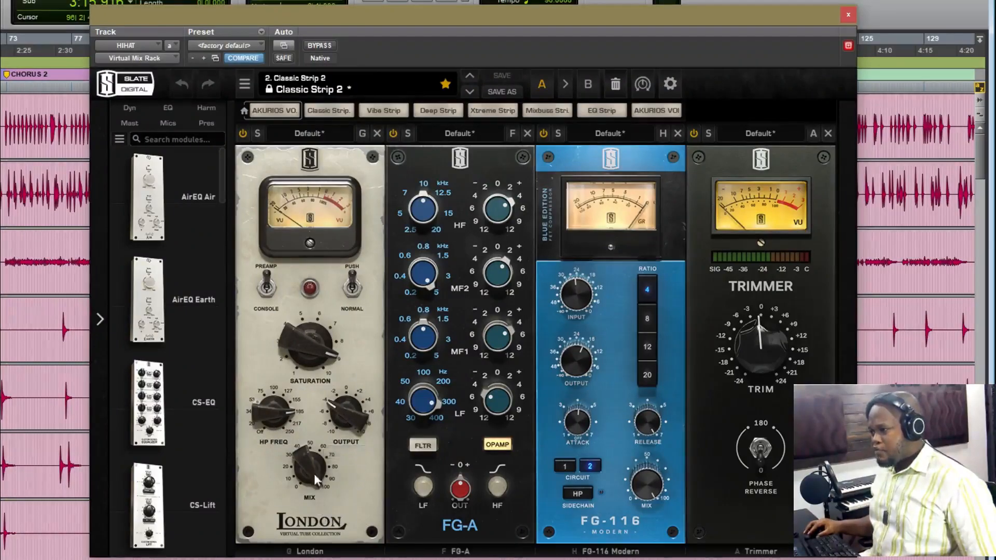
pyautogui.moveTo(310, 463)
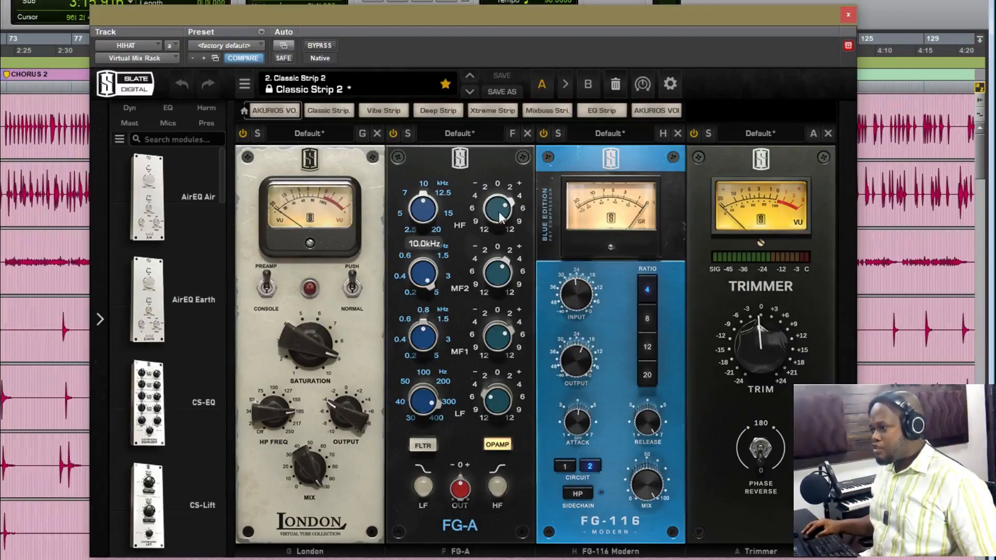
pyautogui.moveTo(500, 212)
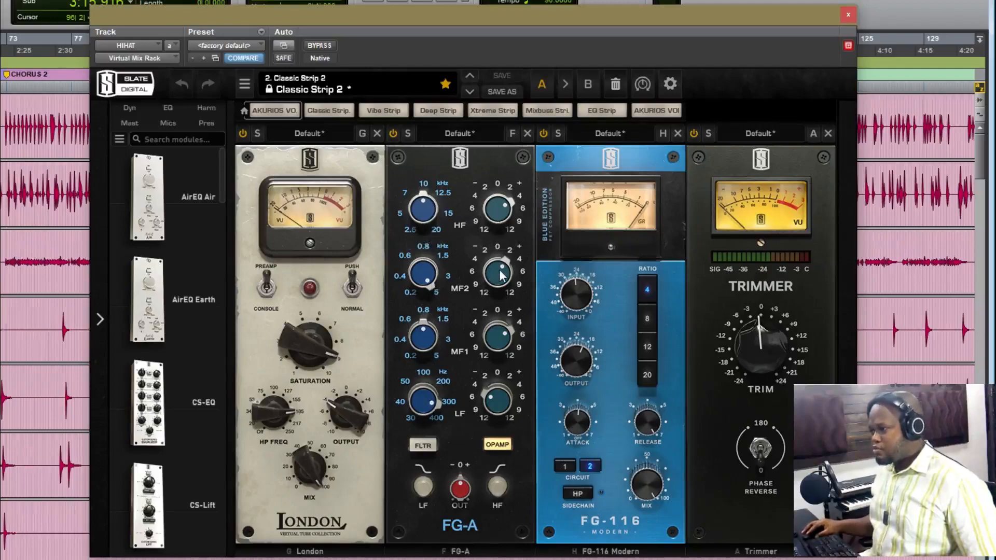
pyautogui.moveTo(501, 274)
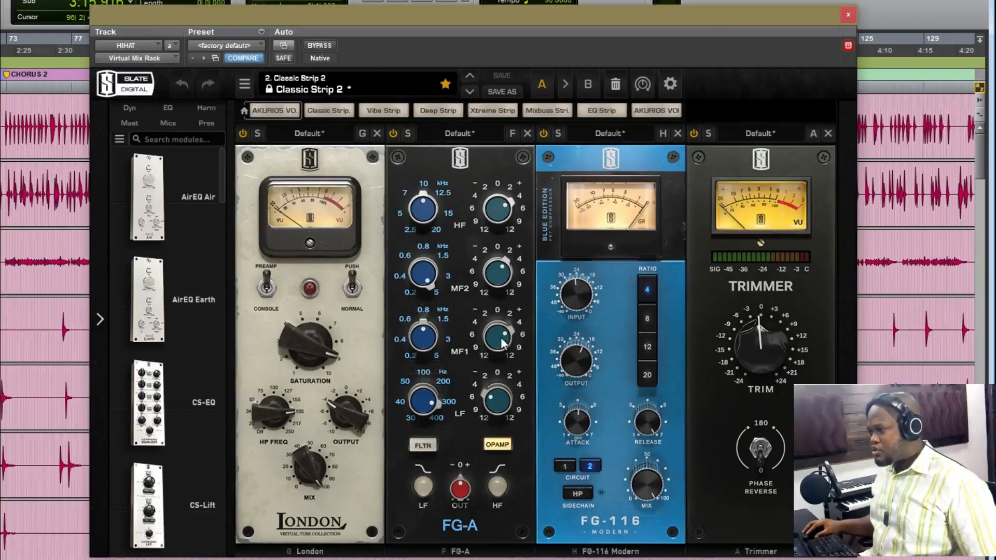
pyautogui.moveTo(500, 343)
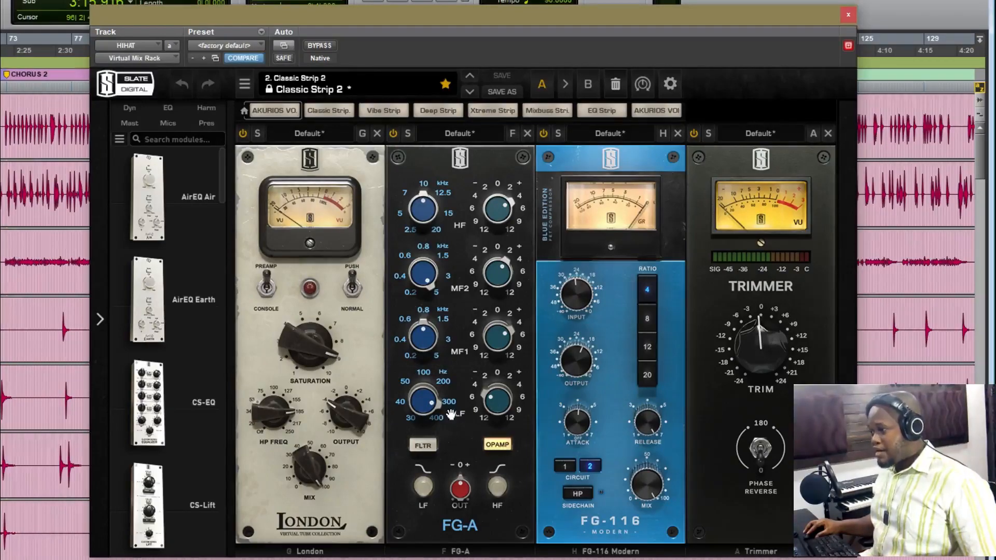
pyautogui.moveTo(494, 409)
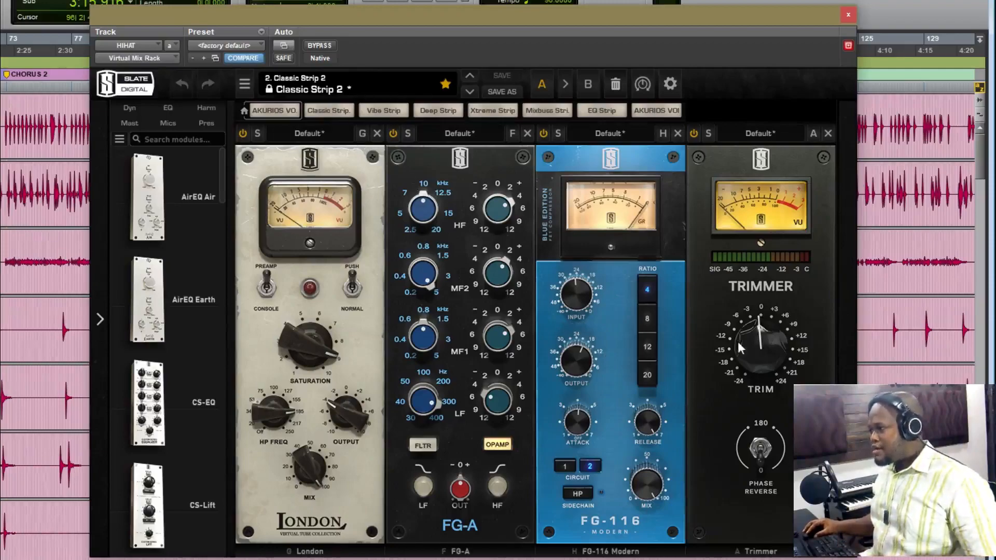
pyautogui.moveTo(754, 345)
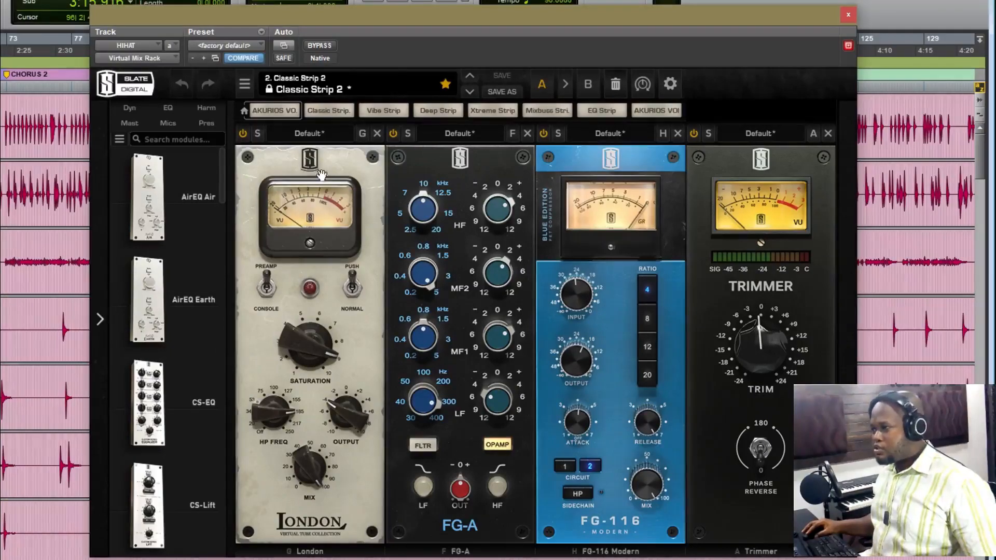
# Step: Switch off all four rack modules, and re-enable London, FG-A and FG-116 one by one while comparing the soloed hi-hat's sound
pyautogui.click(243, 133)
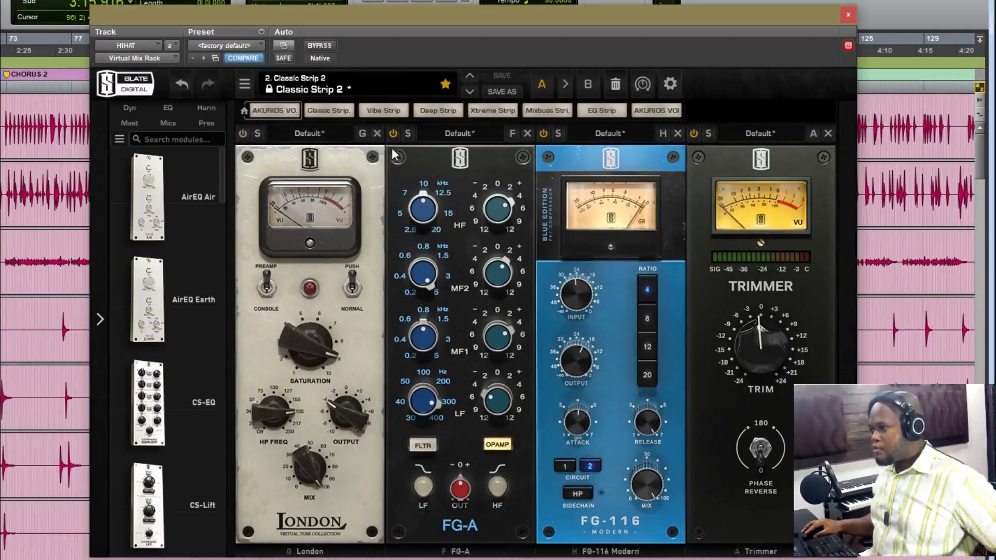
pyautogui.click(540, 133)
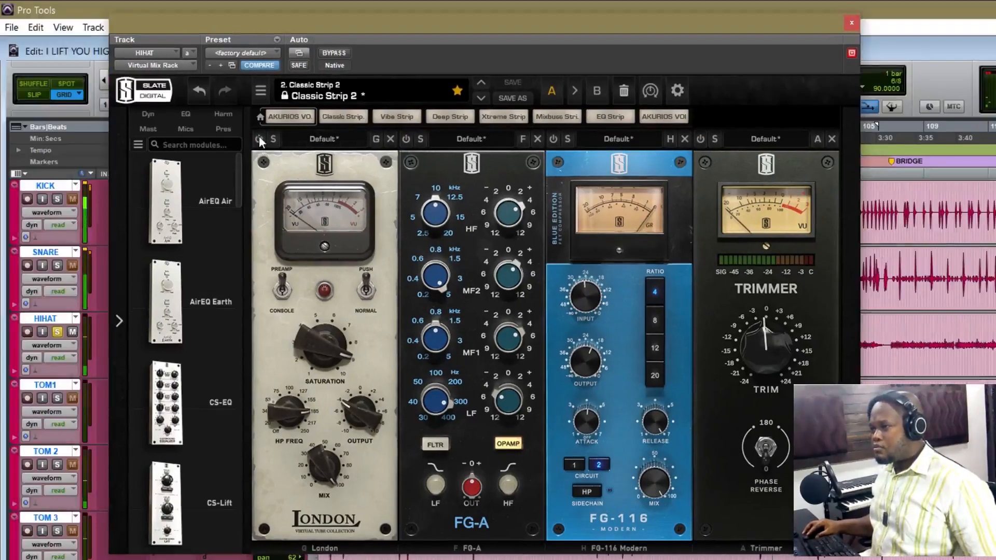
pyautogui.click(259, 139)
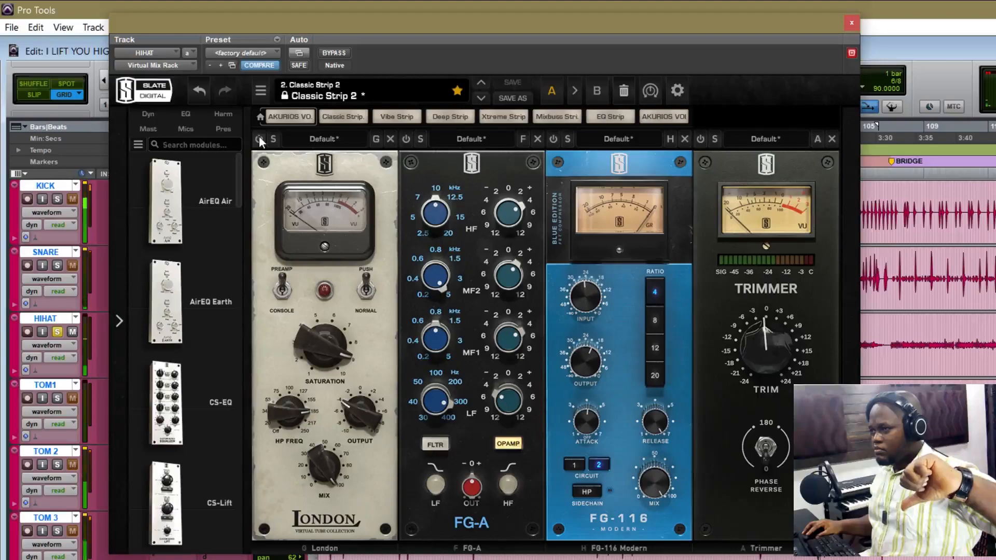
pyautogui.click(259, 138)
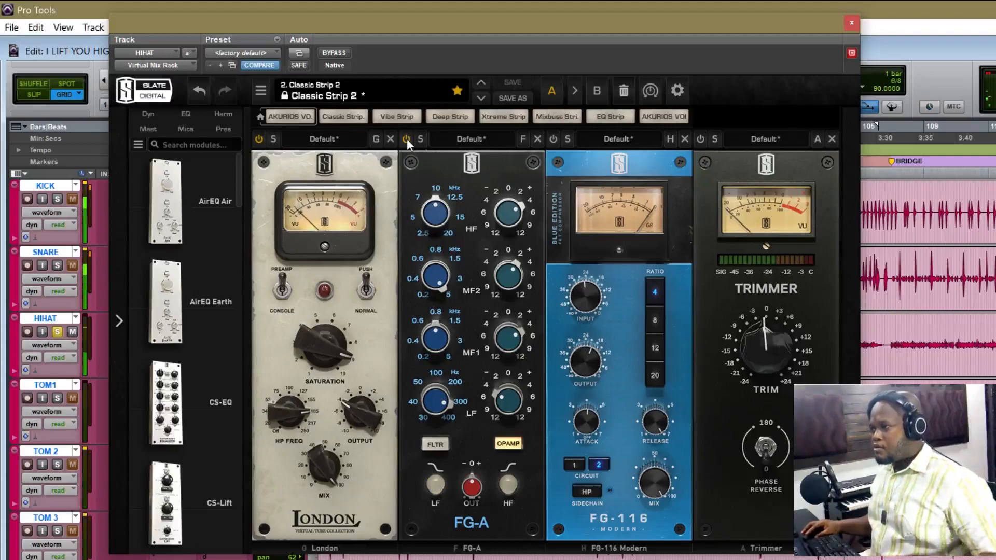
pyautogui.click(552, 138)
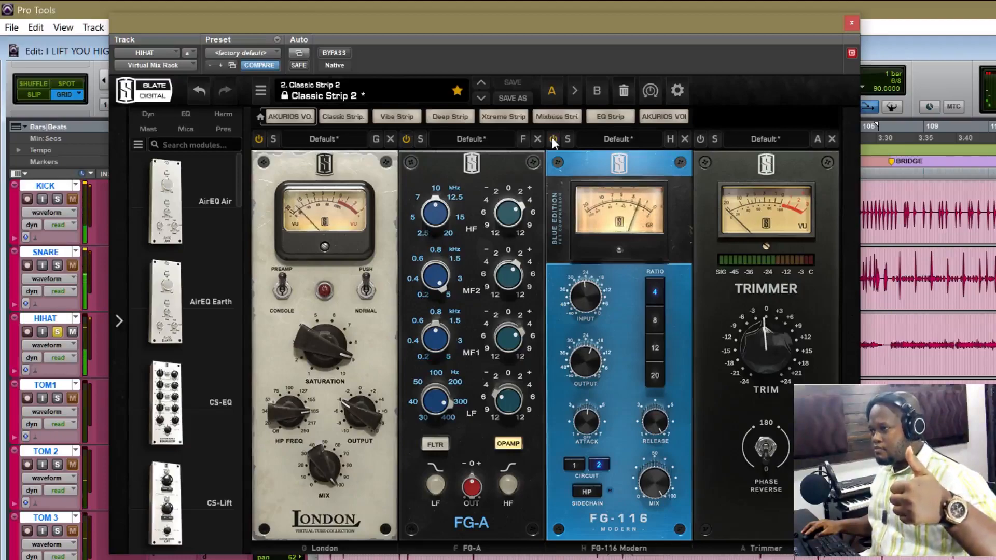
pyautogui.click(552, 138)
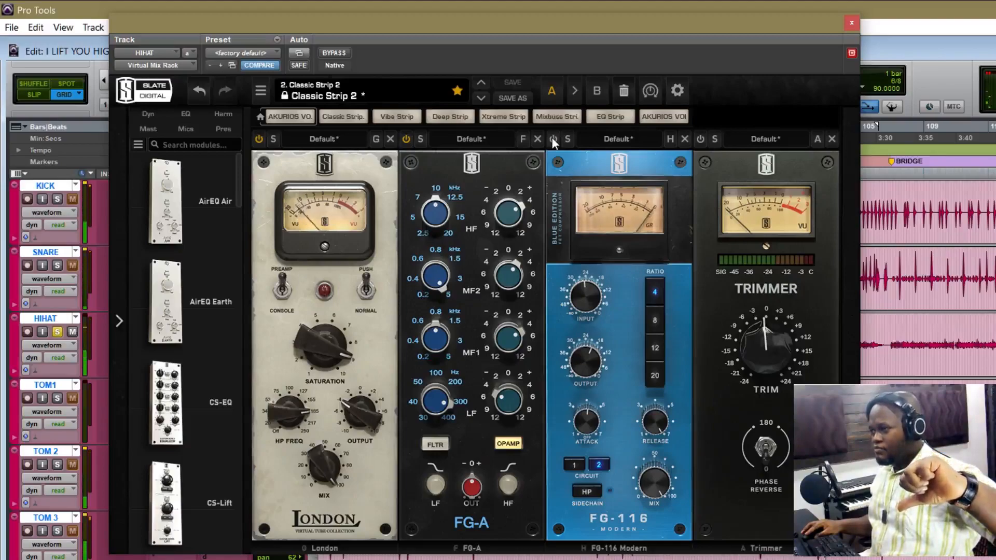
pyautogui.click(552, 138)
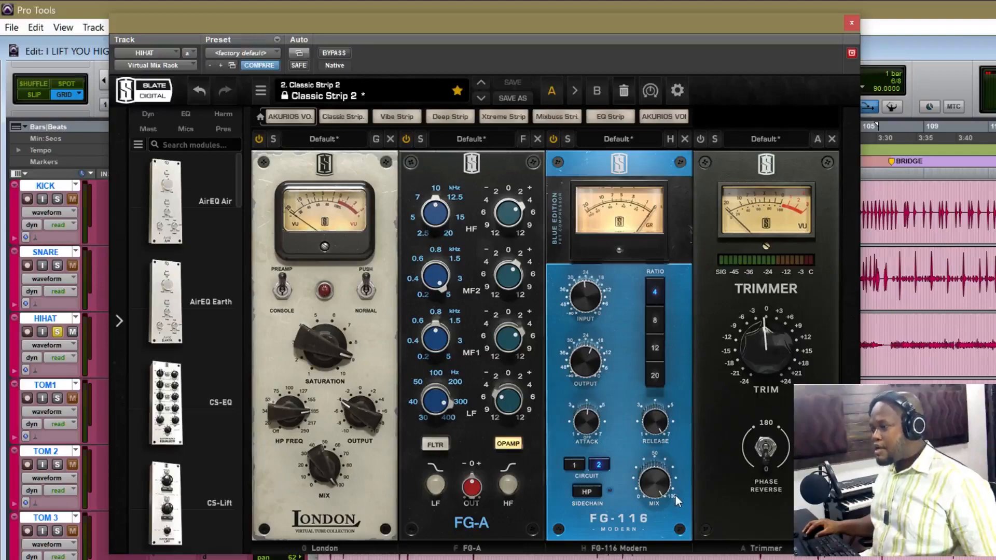
# Step: Close the hi-hat's rack and clear its solo to audition it with the full drum kit
pyautogui.moveTo(752, 347)
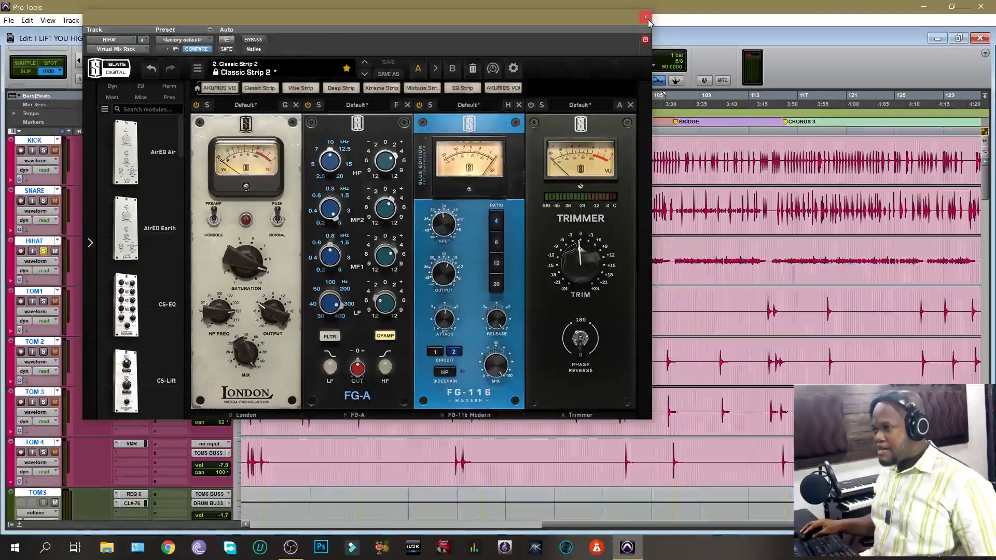
pyautogui.click(850, 22)
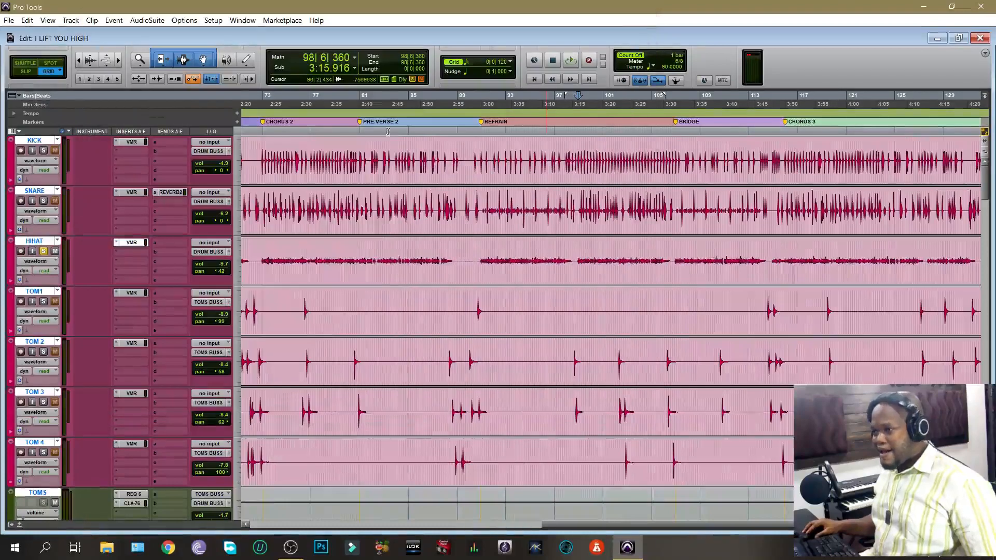
pyautogui.click(44, 252)
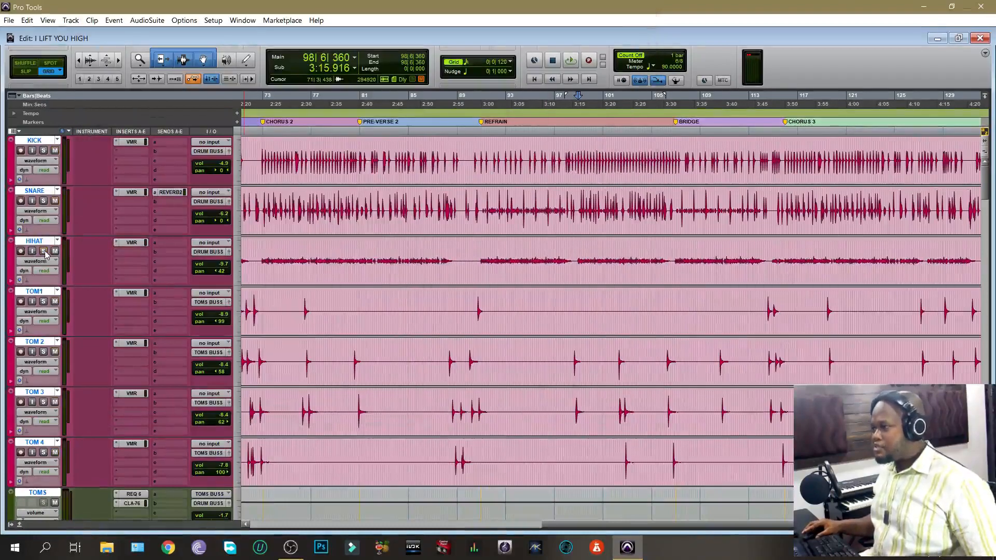
pyautogui.press('space')
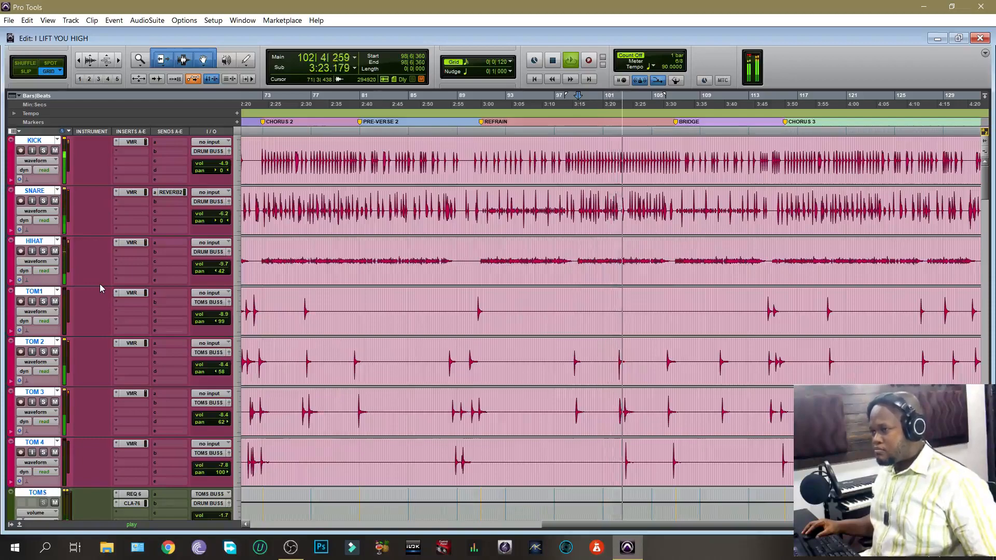
pyautogui.press('space')
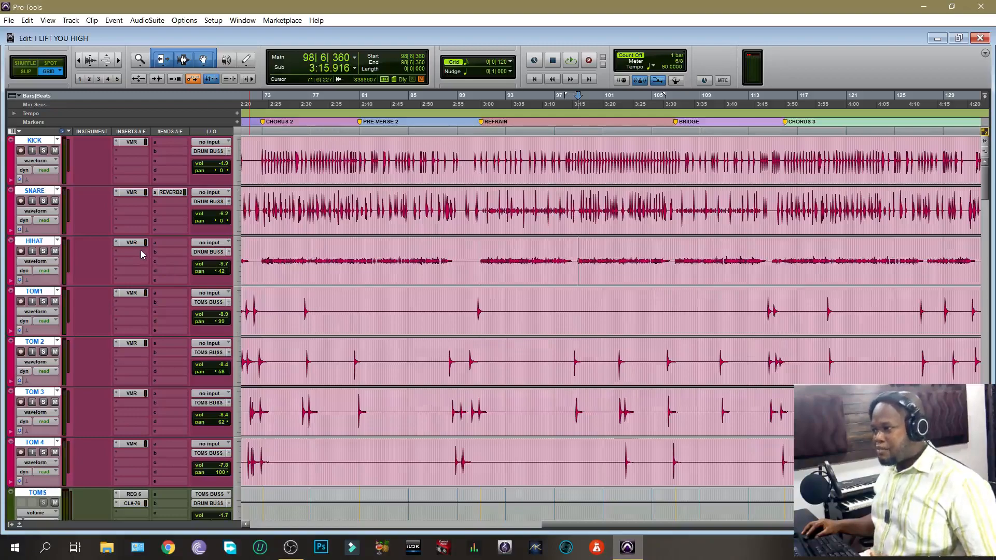
# Step: Play the full drum kit from bar 98 in the Refrain to hear the processed hi-hat in context
pyautogui.press('space')
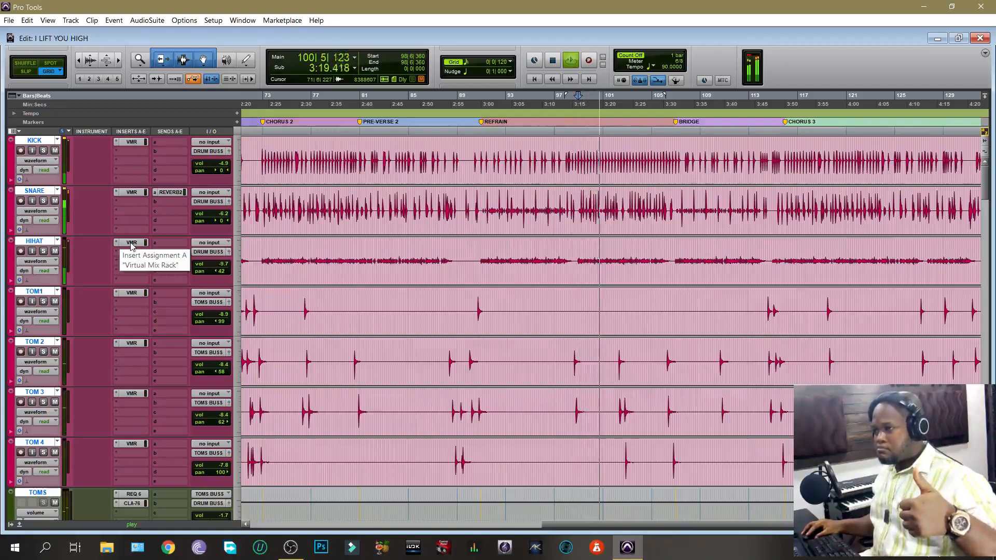
pyautogui.click(132, 243)
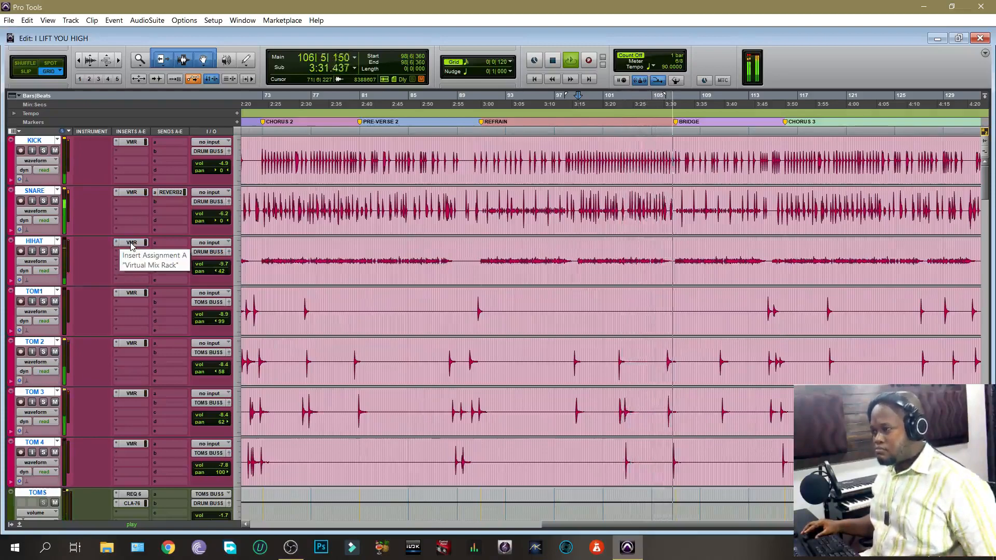
pyautogui.press('space')
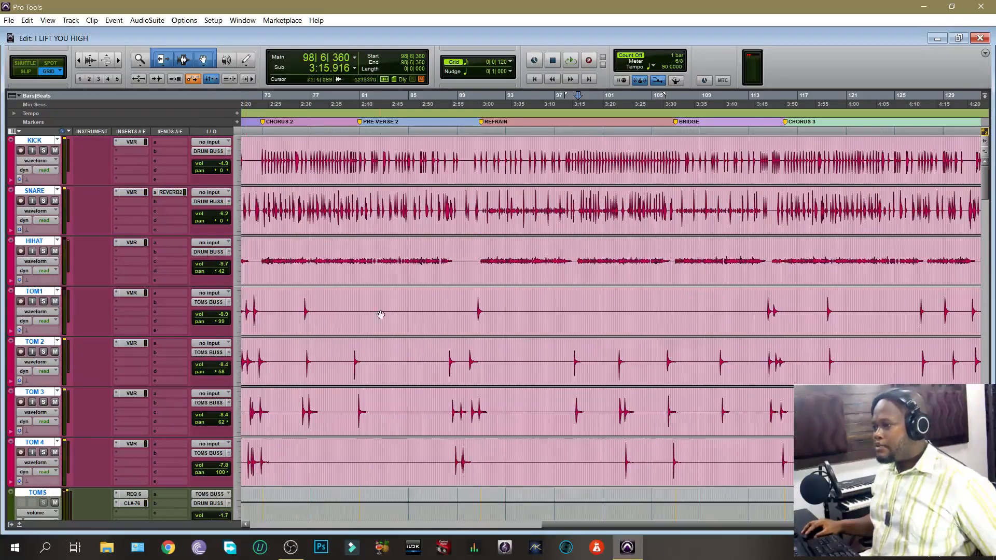
# Step: Select the TOM1 passage from 88|2|240 to 91|3|000, around the start of the Refrain
pyautogui.scroll(-3, 187, 334)
pyautogui.scroll(3, 188, 333)
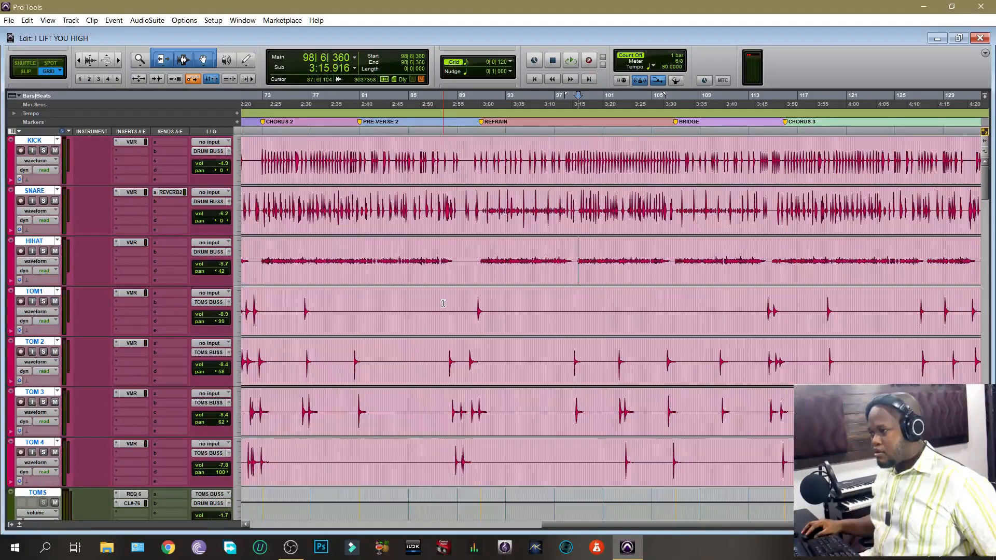
pyautogui.moveTo(442, 304); pyautogui.dragTo(485, 301)
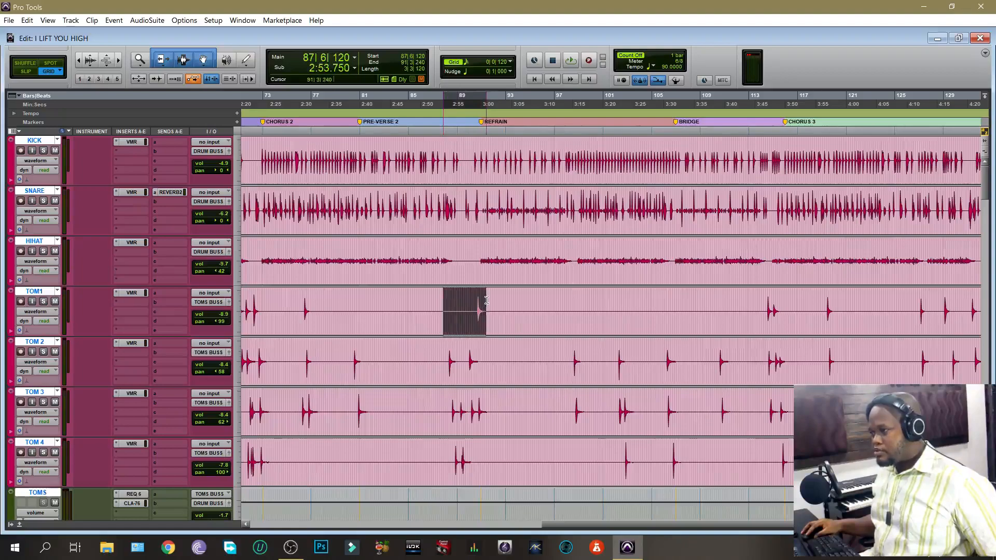
pyautogui.keyDown('shift'); pyautogui.click(448, 299); pyautogui.keyUp('shift')
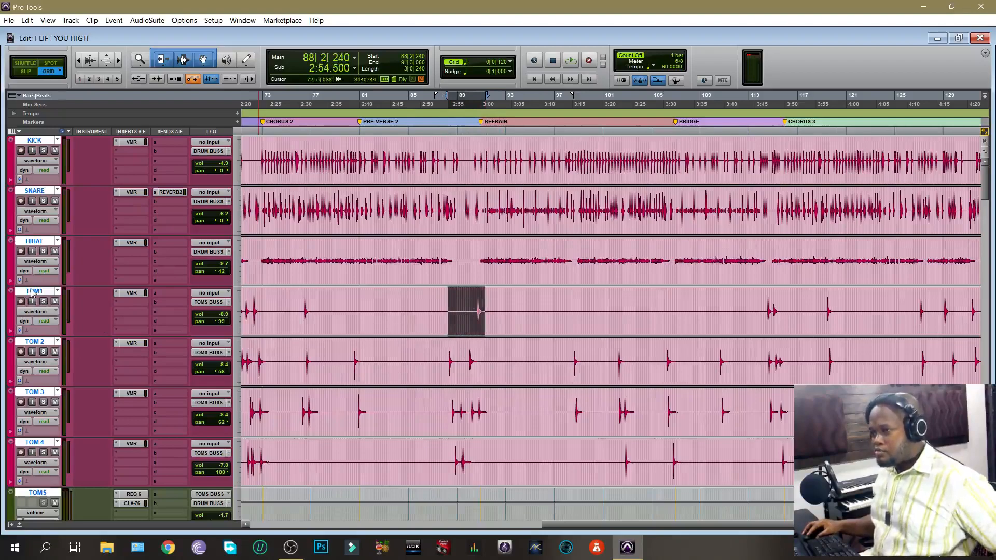
# Step: Select the four tom tracks, TOM1 through TOM 4, and solo them together
pyautogui.click(32, 292)
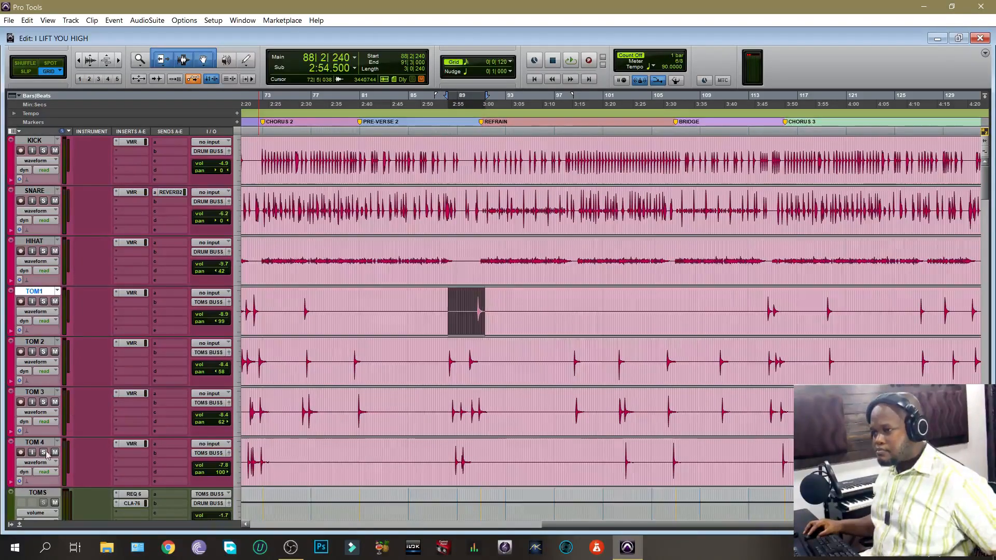
pyautogui.keyDown('shift'); pyautogui.click(34, 442); pyautogui.keyUp('shift')
pyautogui.click(43, 452)
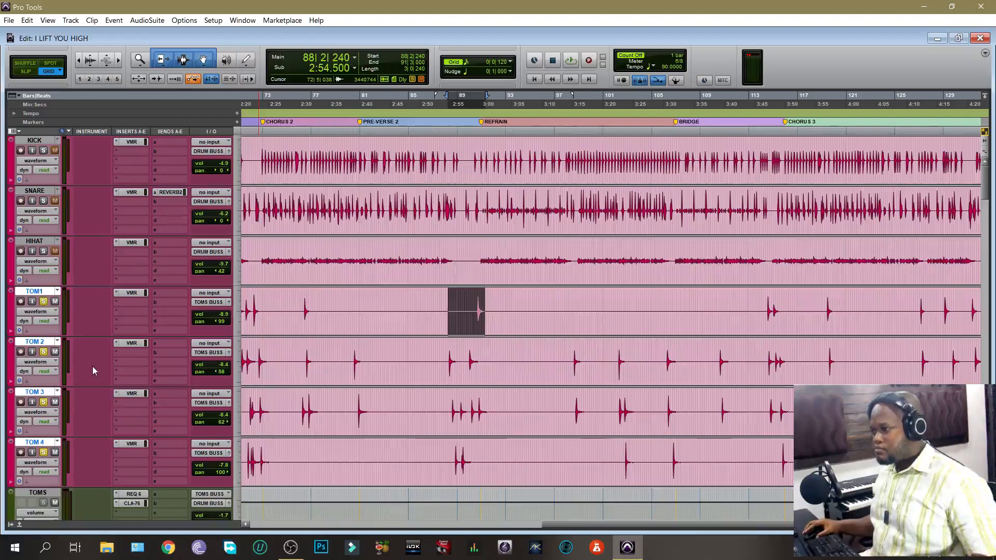
# Step: Play the soloed toms over the selected passage, comparing them with all four Virtual Mix Racks bypassed and active
pyautogui.press('space')
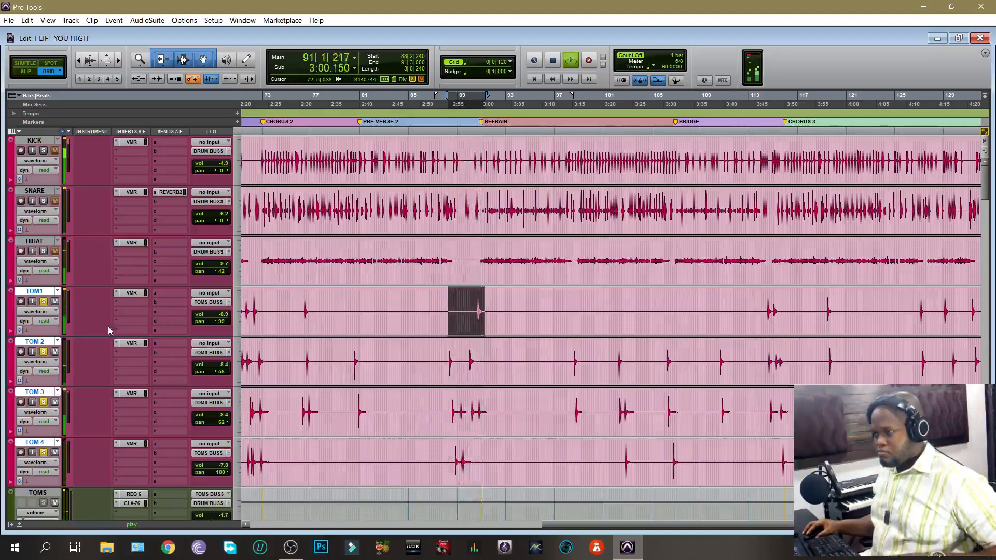
pyautogui.keyDown('ctrl'); pyautogui.keyDown('alt'); pyautogui.keyDown('shift'); pyautogui.click(132, 294); pyautogui.keyUp('shift'); pyautogui.keyUp('alt'); pyautogui.keyUp('ctrl')
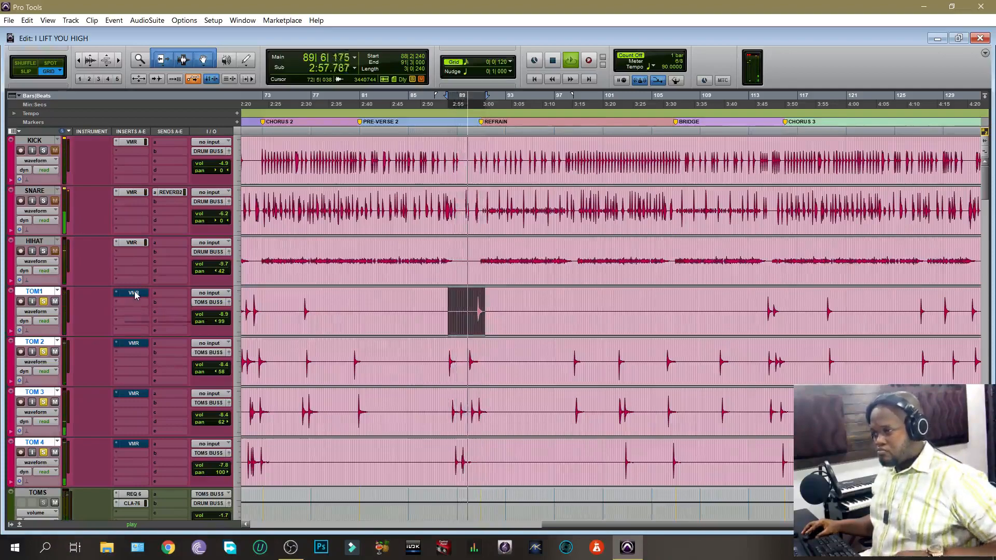
pyautogui.keyDown('ctrl'); pyautogui.keyDown('alt'); pyautogui.keyDown('shift'); pyautogui.click(135, 293); pyautogui.keyUp('shift'); pyautogui.keyUp('alt'); pyautogui.keyUp('ctrl')
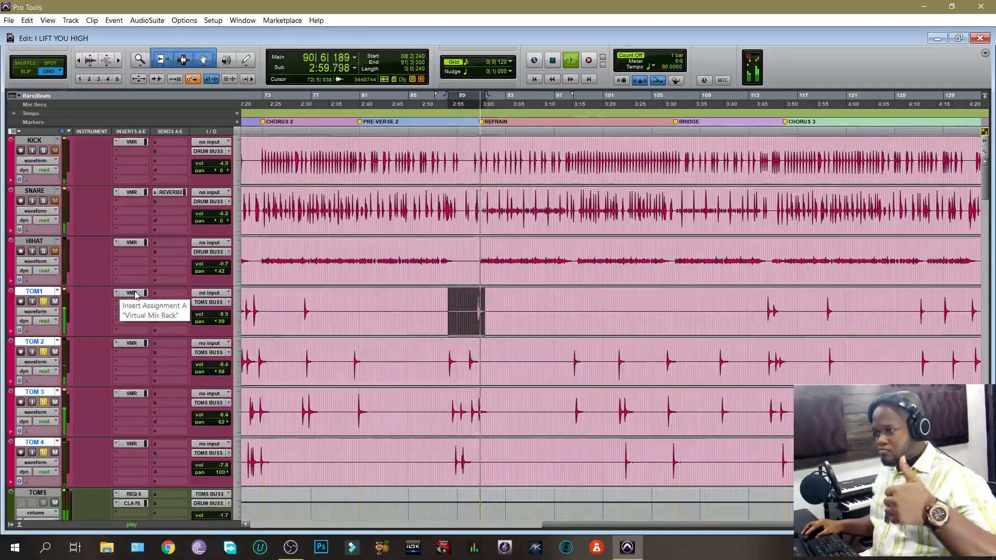
pyautogui.press('space')
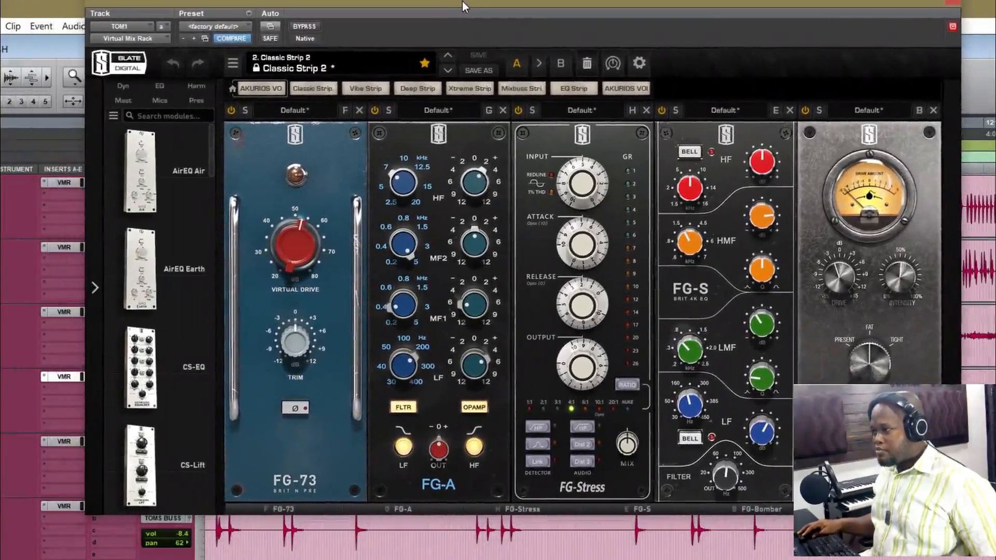
# Step: Open TOM1's Virtual Mix Rack and examine the FG-73 drive and trim and the FG-A band frequencies and gains
pyautogui.moveTo(462, 1); pyautogui.dragTo(437, 17)
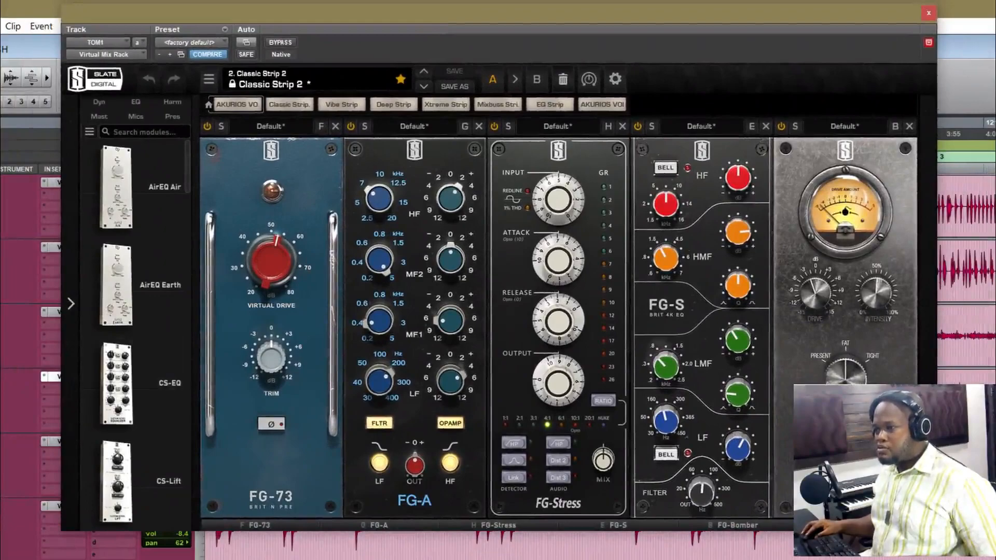
pyautogui.moveTo(275, 269)
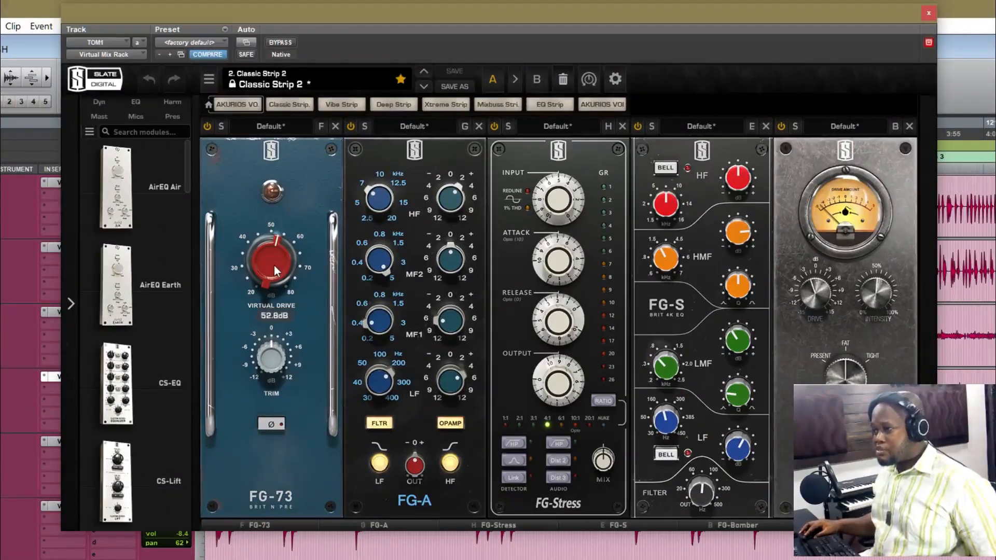
pyautogui.moveTo(274, 367)
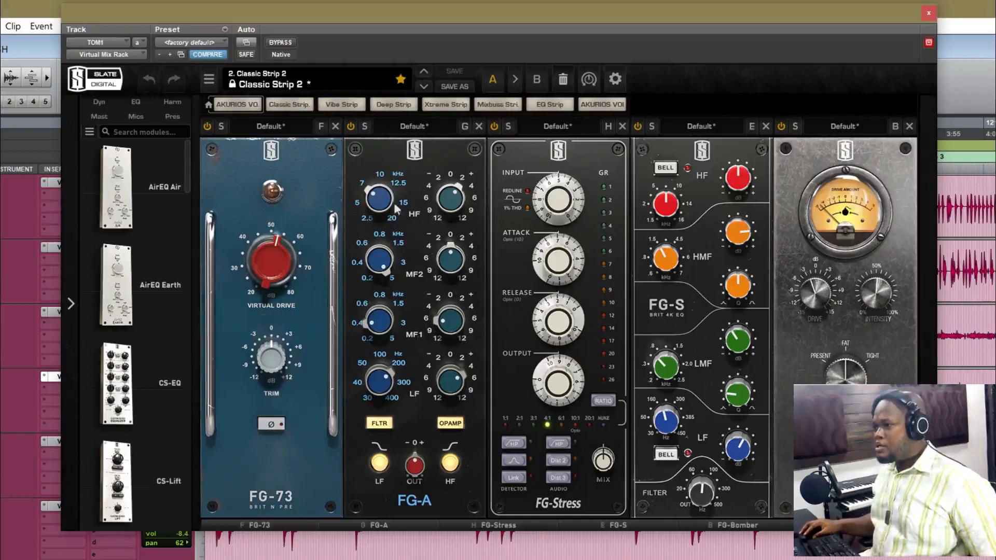
pyautogui.moveTo(457, 203)
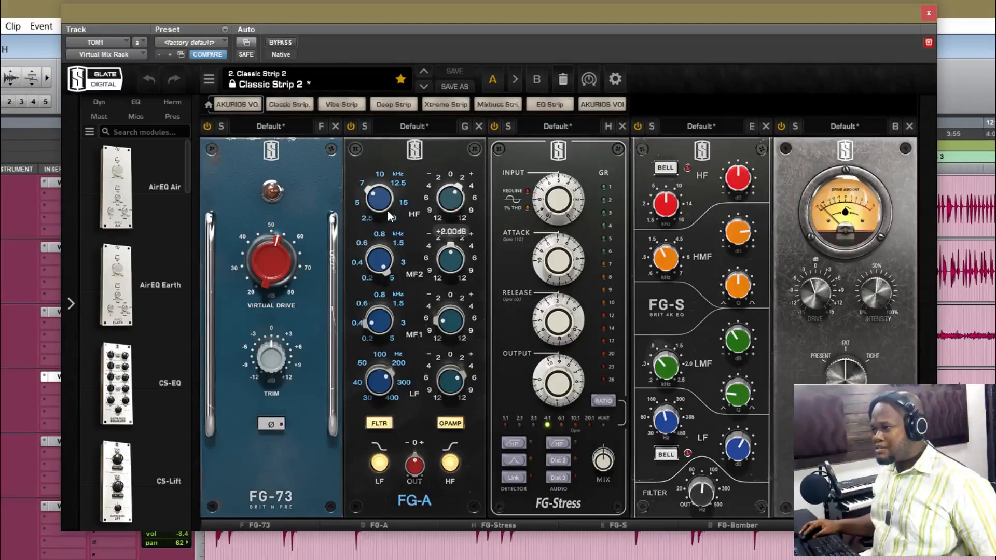
pyautogui.moveTo(386, 206)
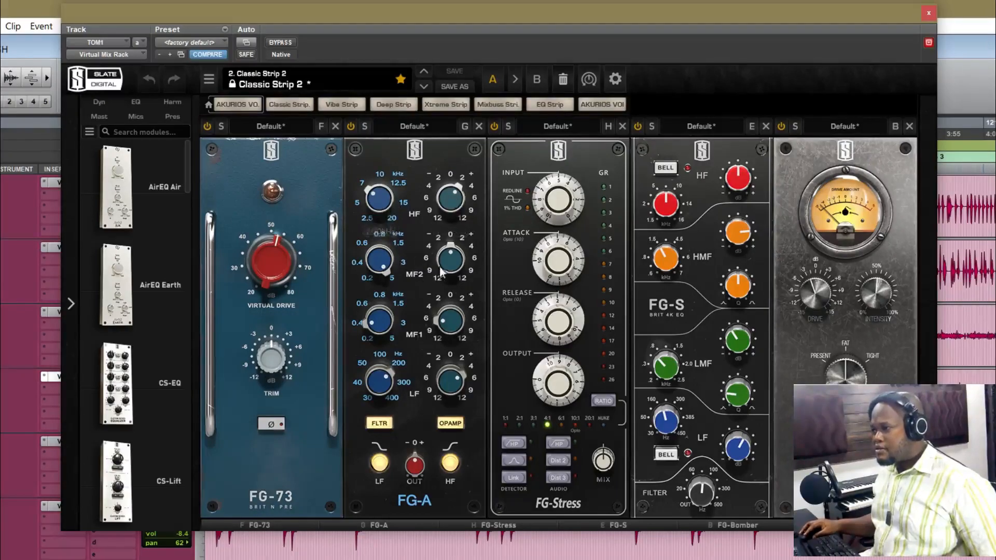
pyautogui.moveTo(385, 326)
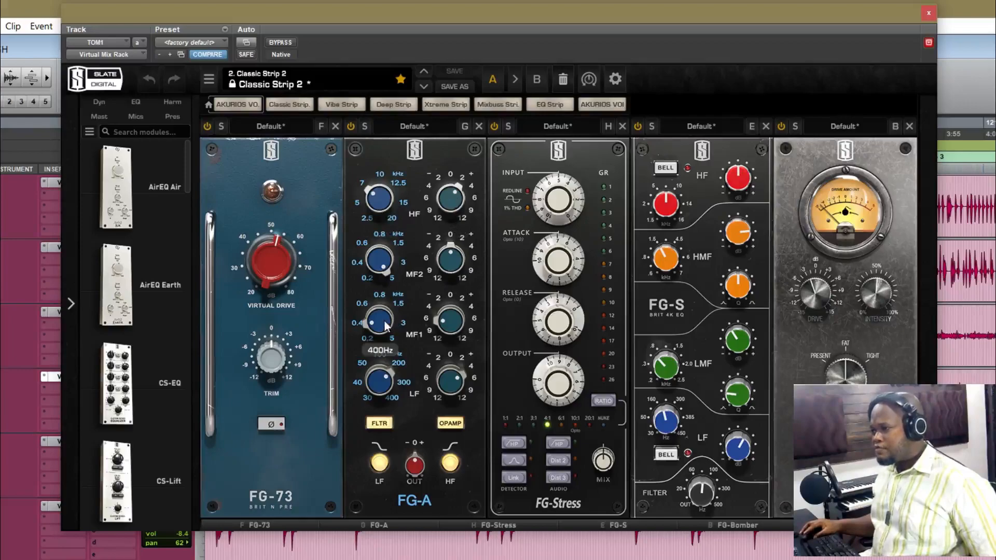
pyautogui.moveTo(450, 330)
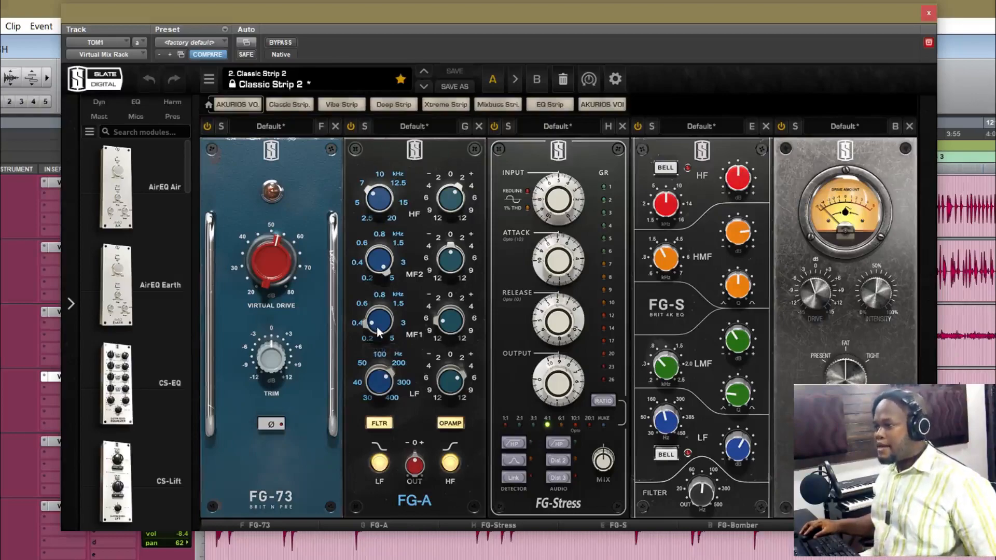
pyautogui.moveTo(443, 327); pyautogui.dragTo(444, 329)
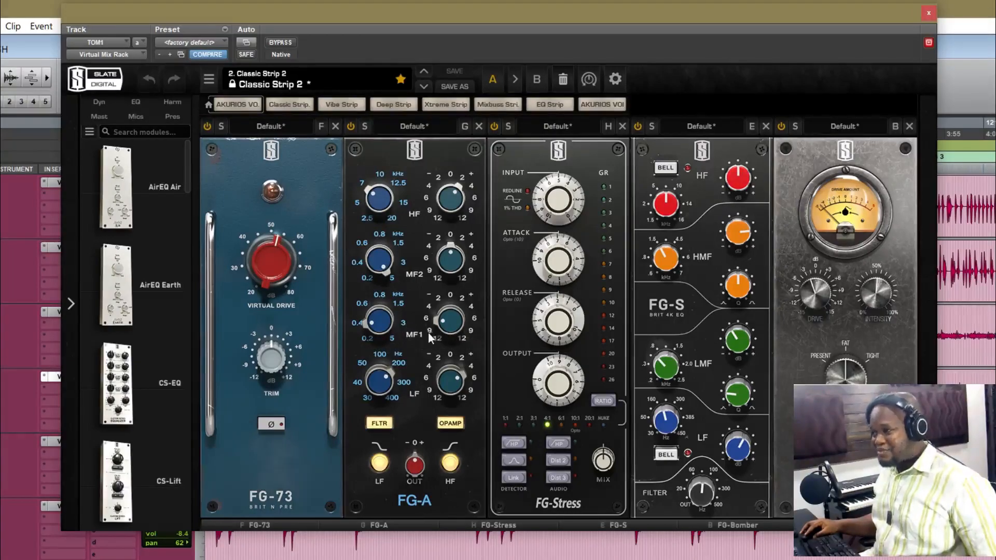
pyautogui.moveTo(452, 330)
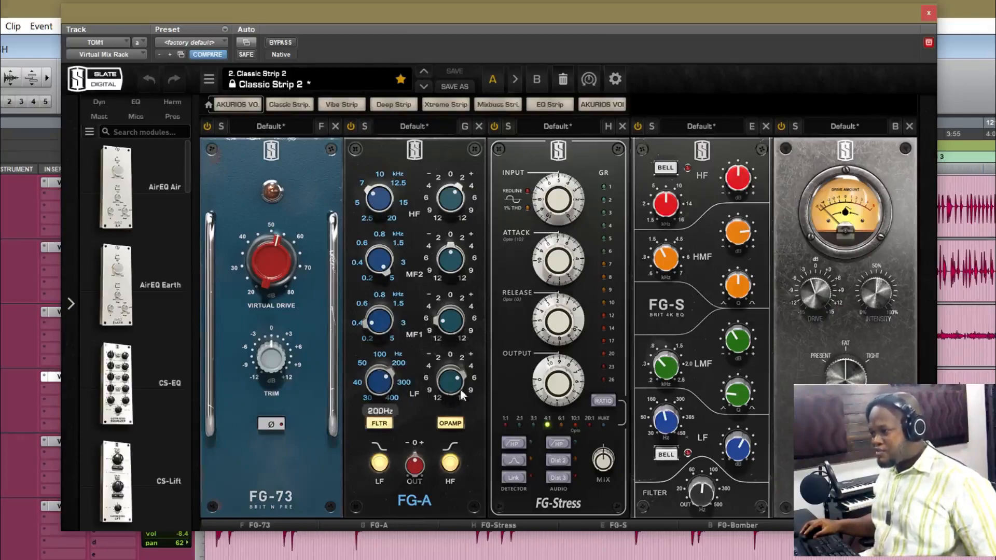
pyautogui.moveTo(455, 386)
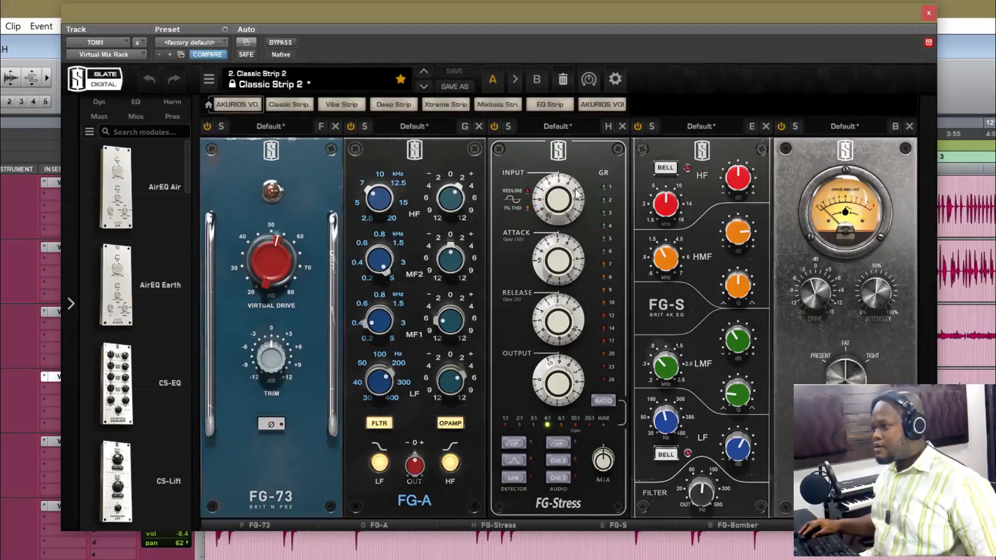
# Step: Examine the input, attack, release and output settings of TOM1's FG-Stress compressor
pyautogui.click(552, 202)
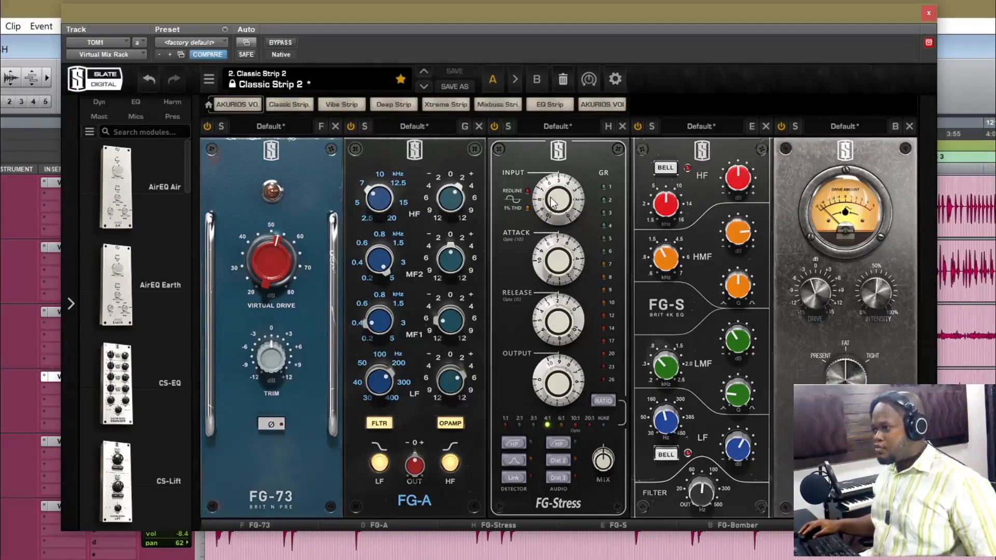
pyautogui.click(552, 201)
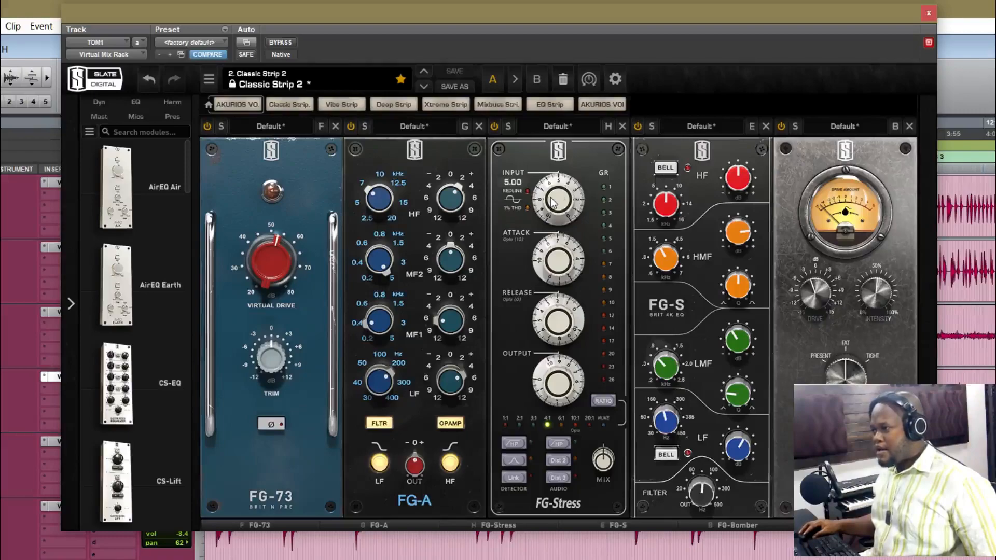
pyautogui.click(556, 261)
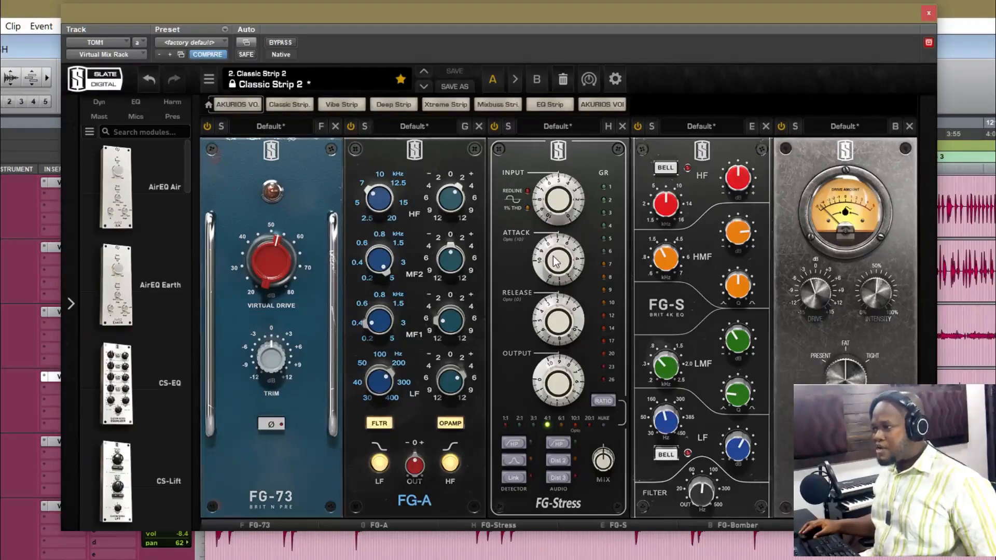
pyautogui.click(560, 266)
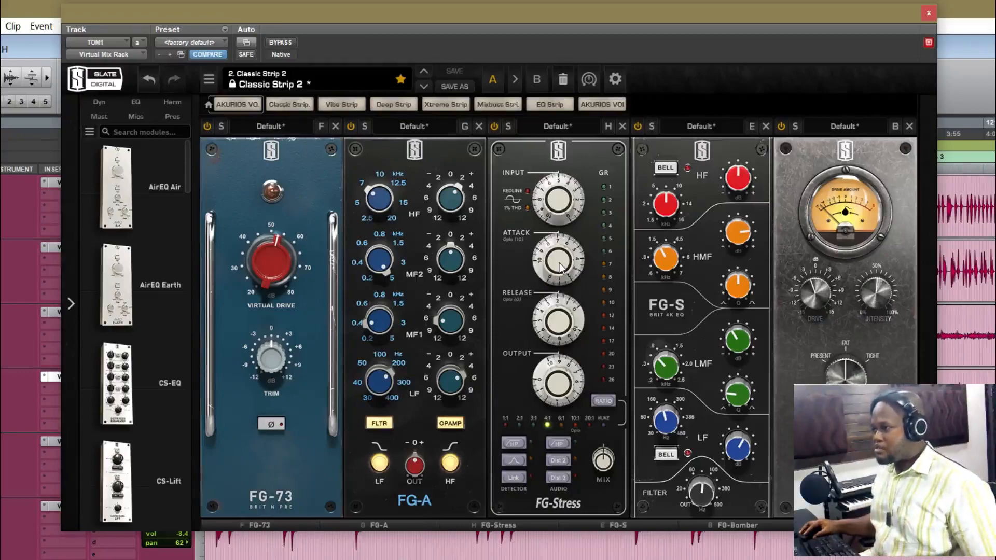
pyautogui.moveTo(565, 268)
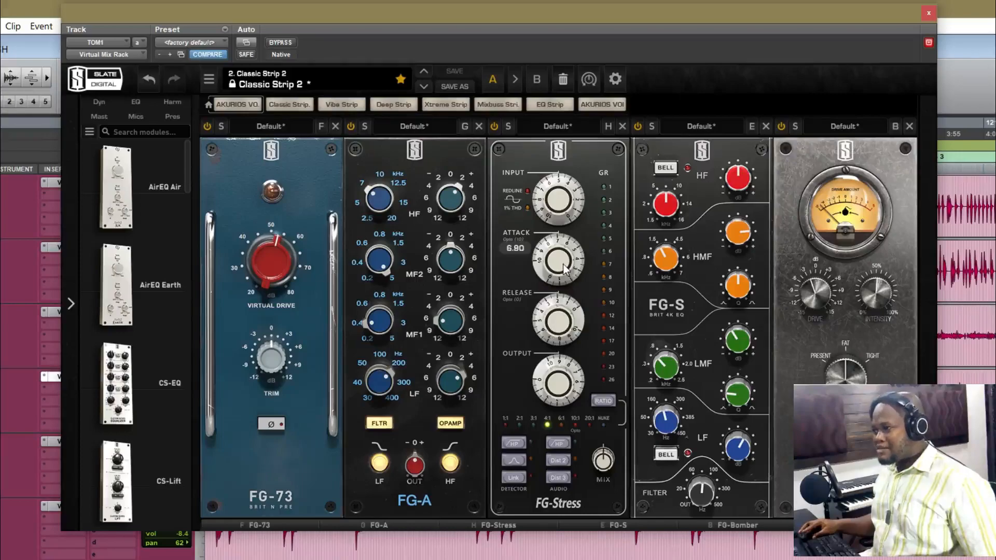
pyautogui.moveTo(564, 317)
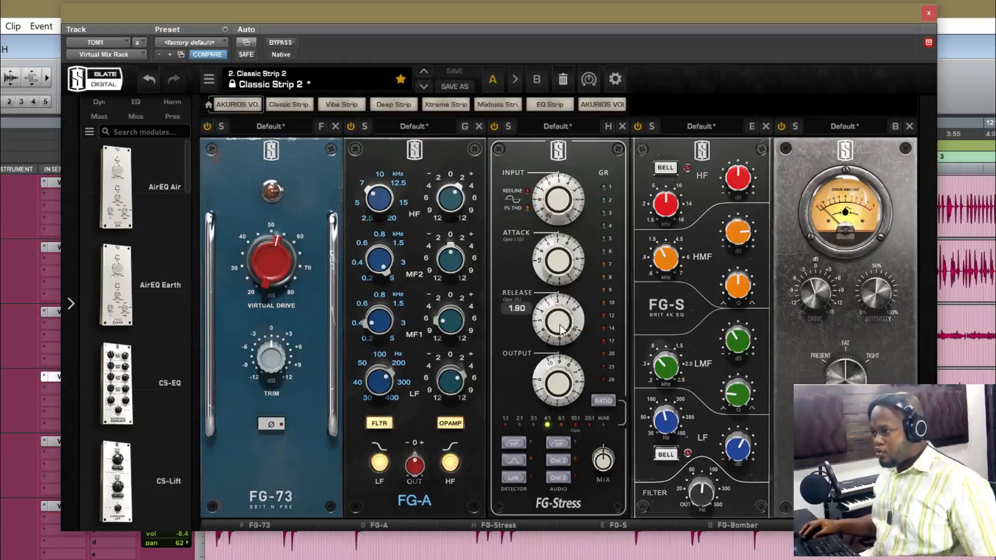
pyautogui.click(560, 388)
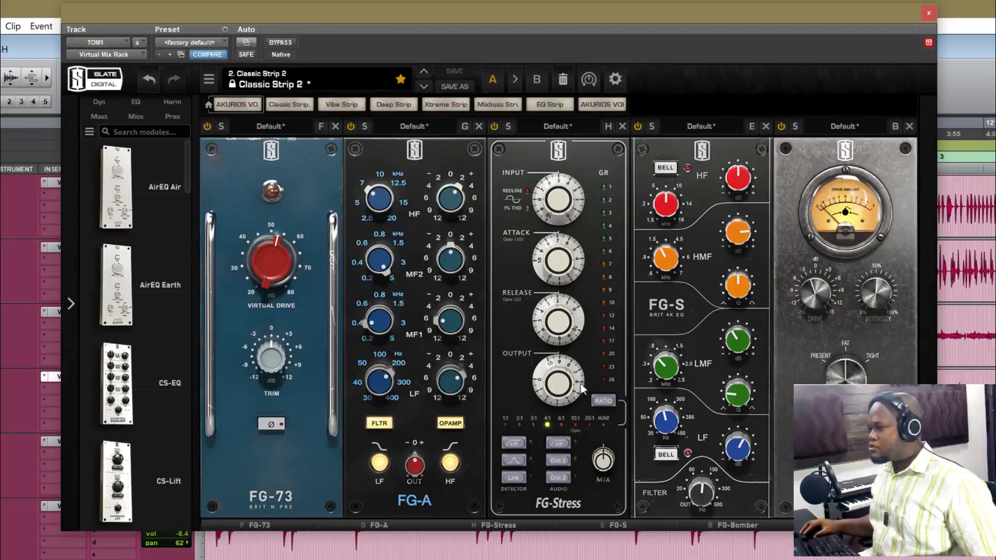
pyautogui.click(557, 388)
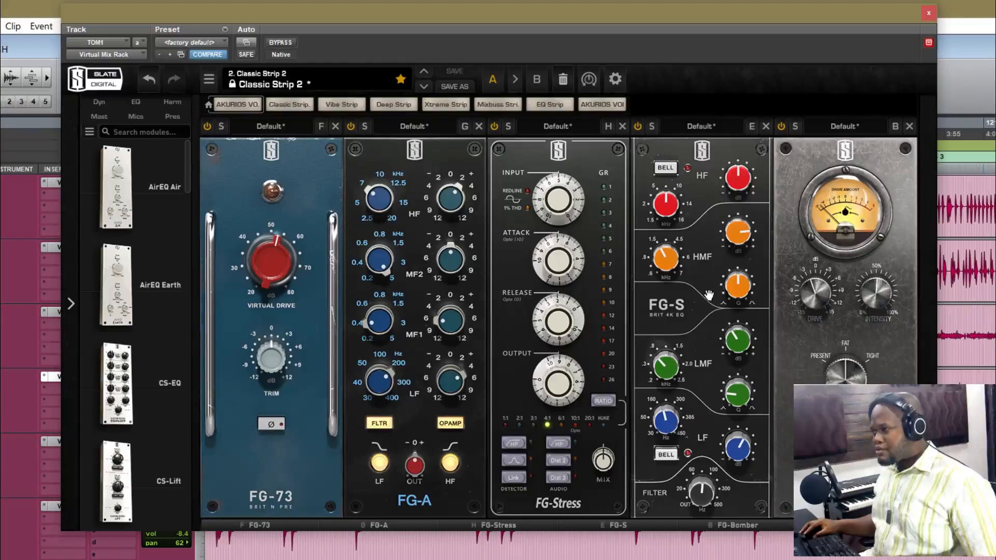
# Step: Examine the HMF, LMF and LF frequencies and gains of TOM1's FG-S equalizer
pyautogui.moveTo(677, 263)
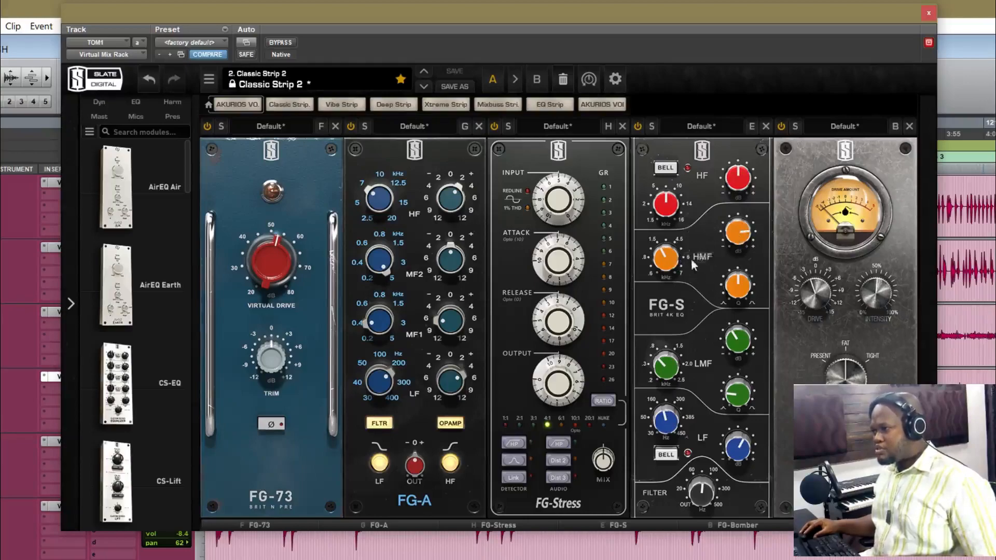
pyautogui.moveTo(742, 238)
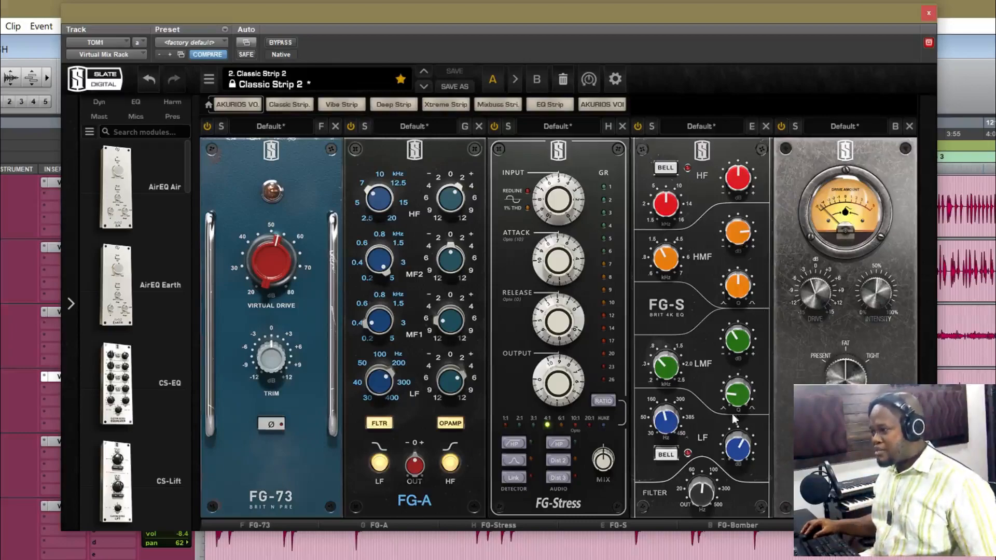
pyautogui.moveTo(673, 371)
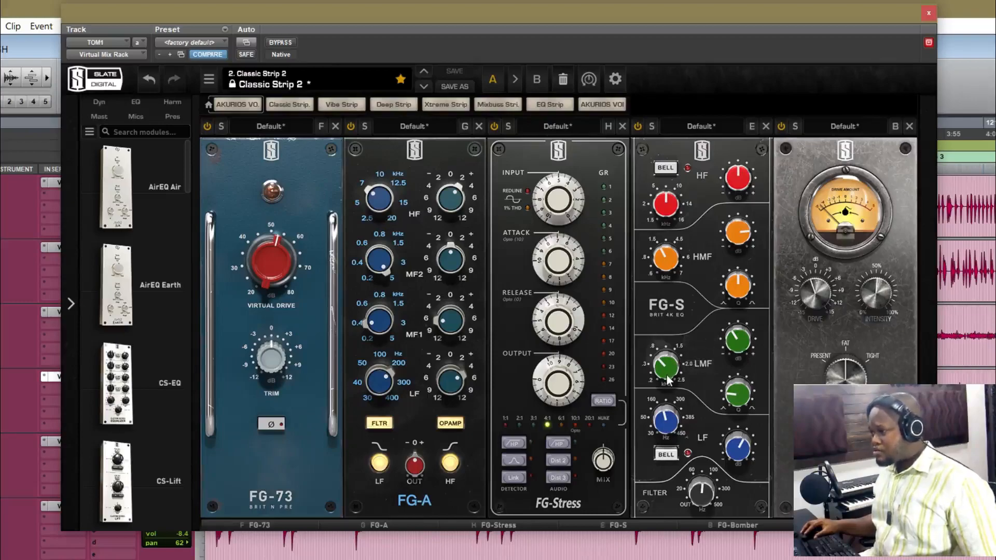
pyautogui.moveTo(735, 346)
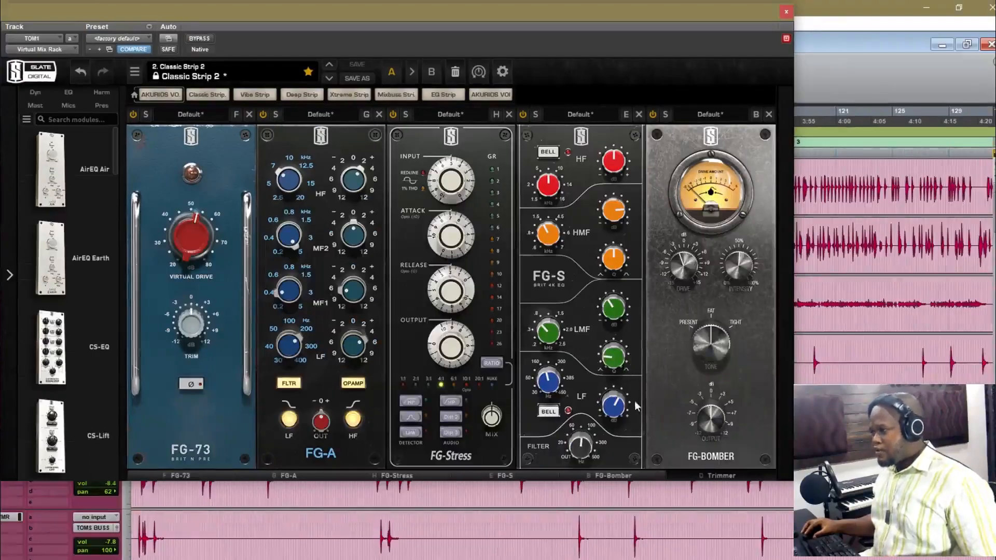
pyautogui.moveTo(548, 388)
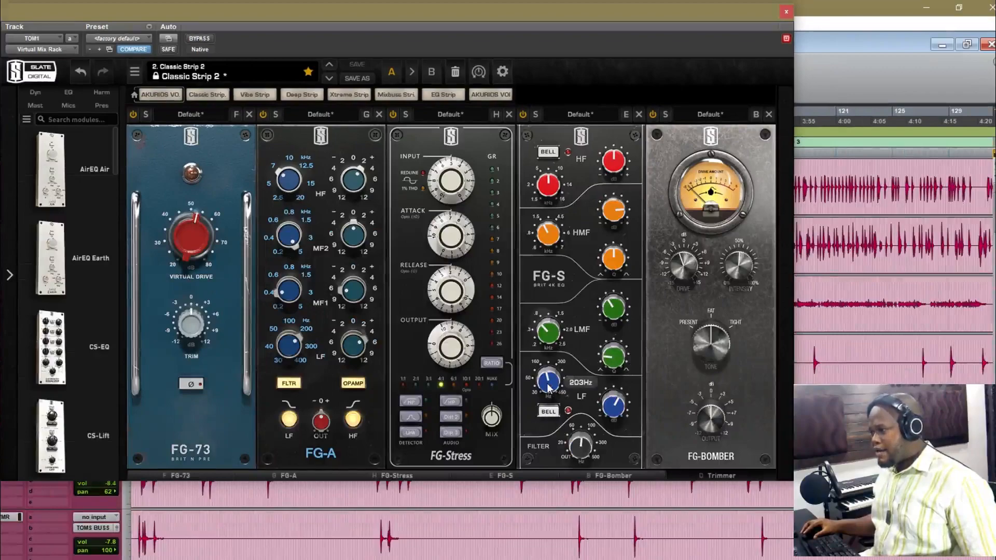
pyautogui.moveTo(609, 409)
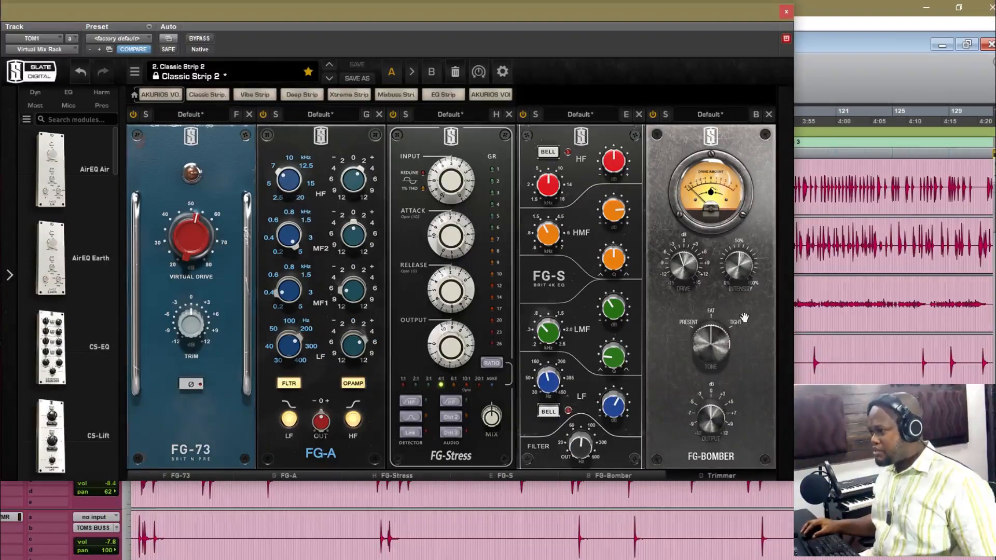
# Step: Examine the drive, intensity and tone of TOM1's FG-Bomber and the trim level of its Trimmer module
pyautogui.click(722, 475)
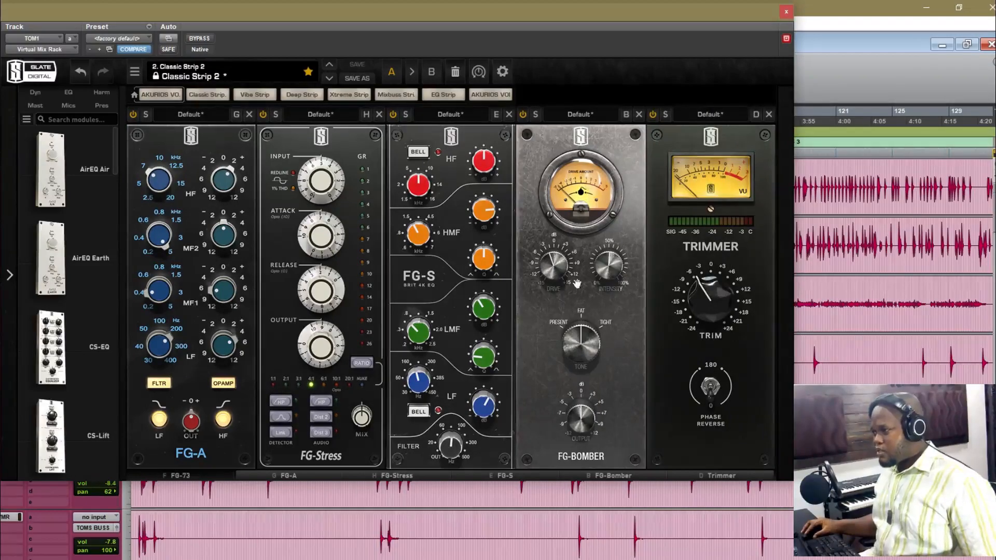
pyautogui.moveTo(555, 269)
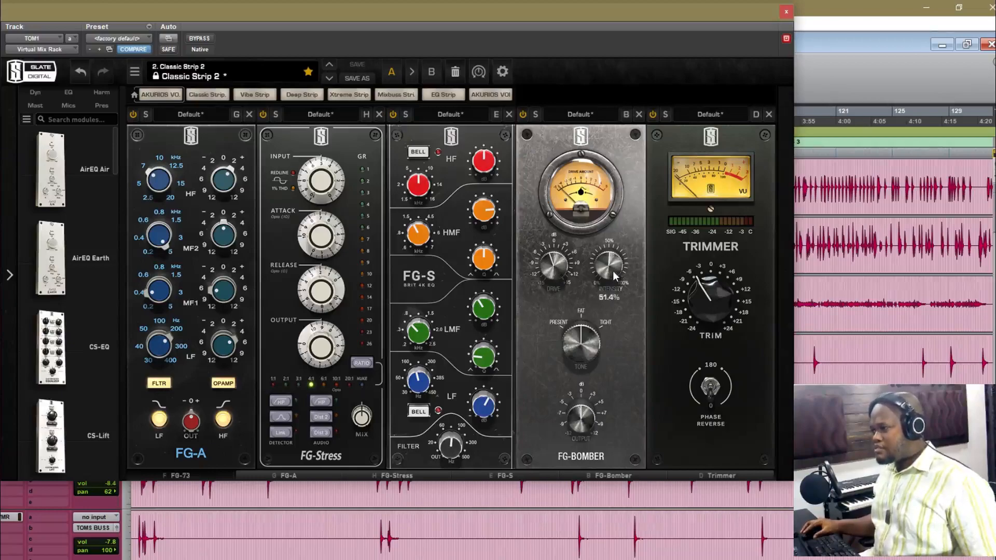
pyautogui.moveTo(608, 268)
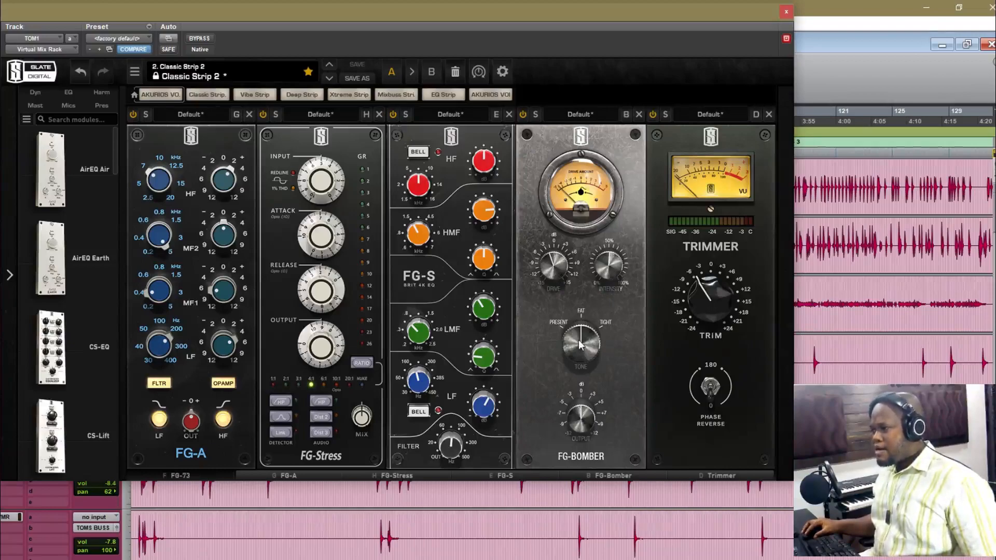
pyautogui.moveTo(580, 345)
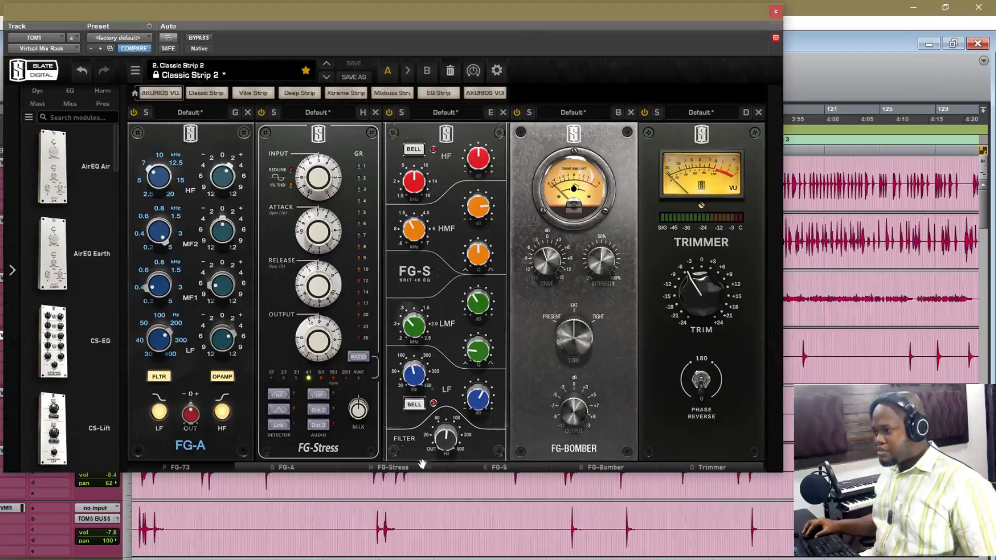
pyautogui.click(162, 468)
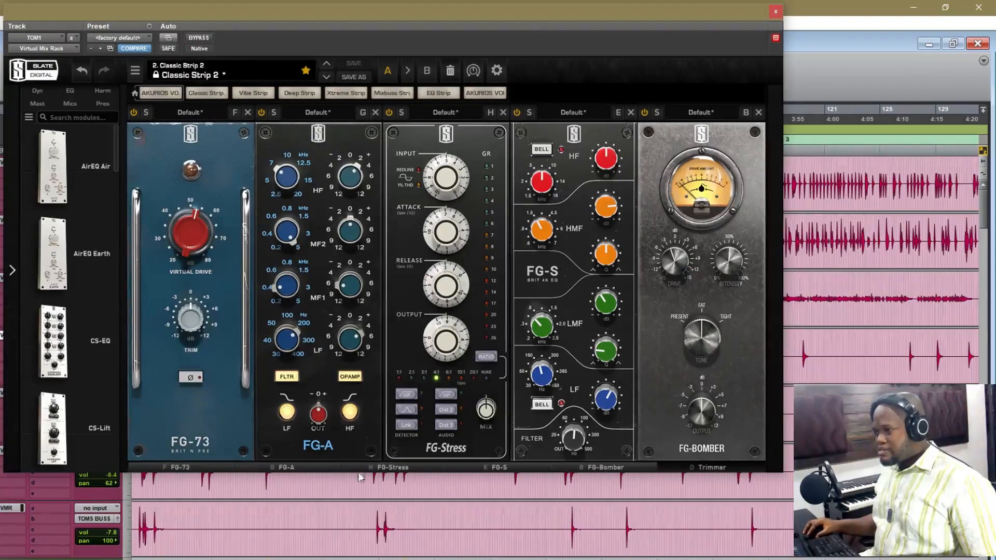
pyautogui.click(725, 469)
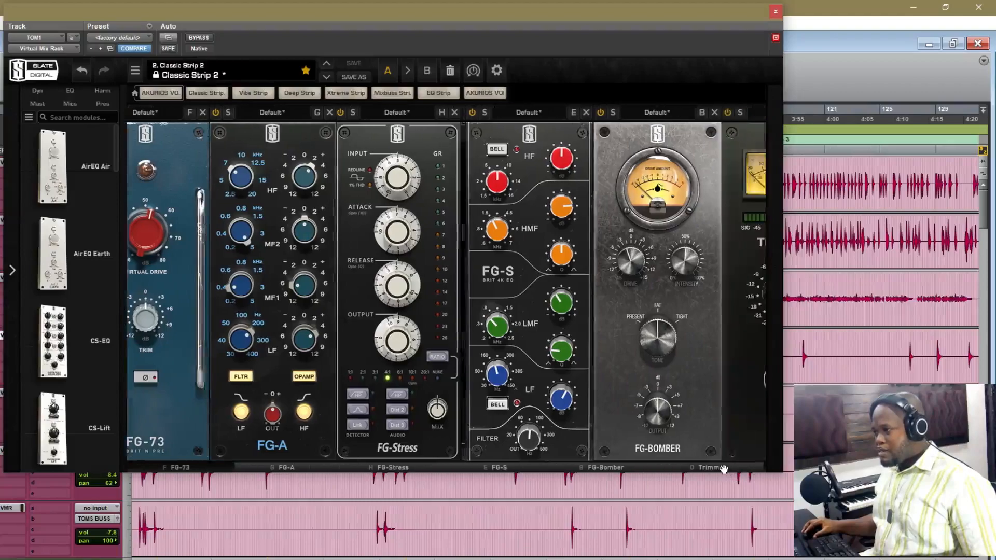
pyautogui.moveTo(689, 290)
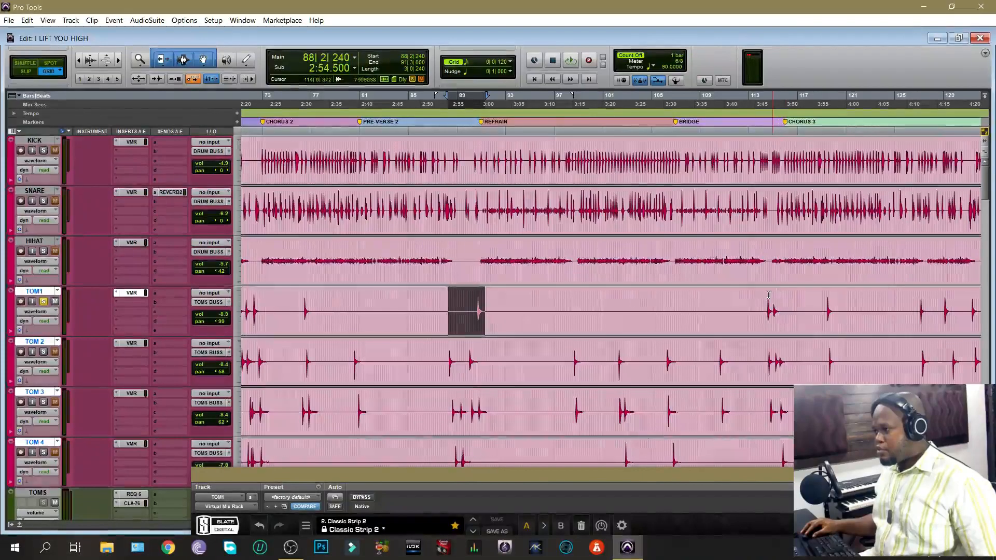
# Step: Play the TOM1 hits just before CHORUS 3, comparing them with its Virtual Mix Rack bypassed and active
pyautogui.moveTo(763, 300); pyautogui.dragTo(787, 325)
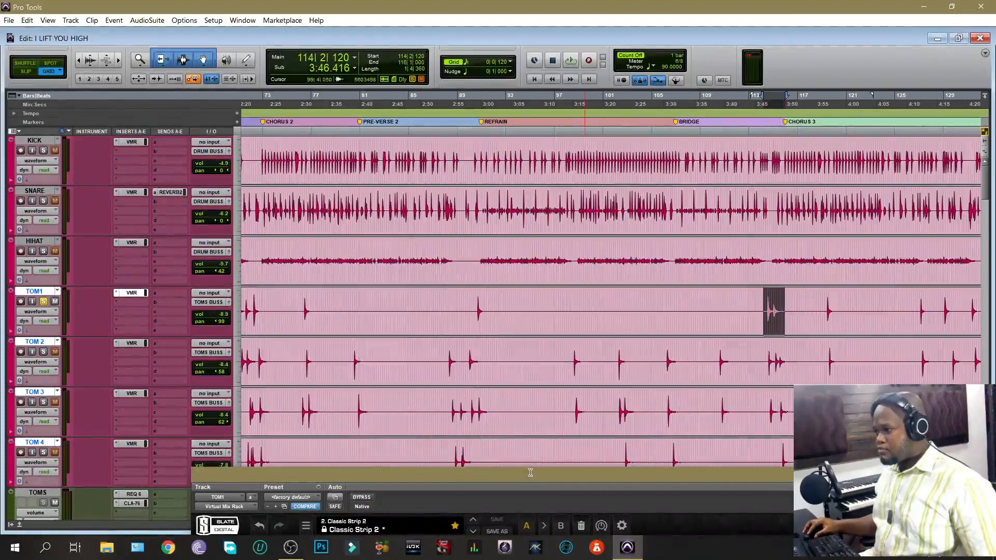
pyautogui.press('space')
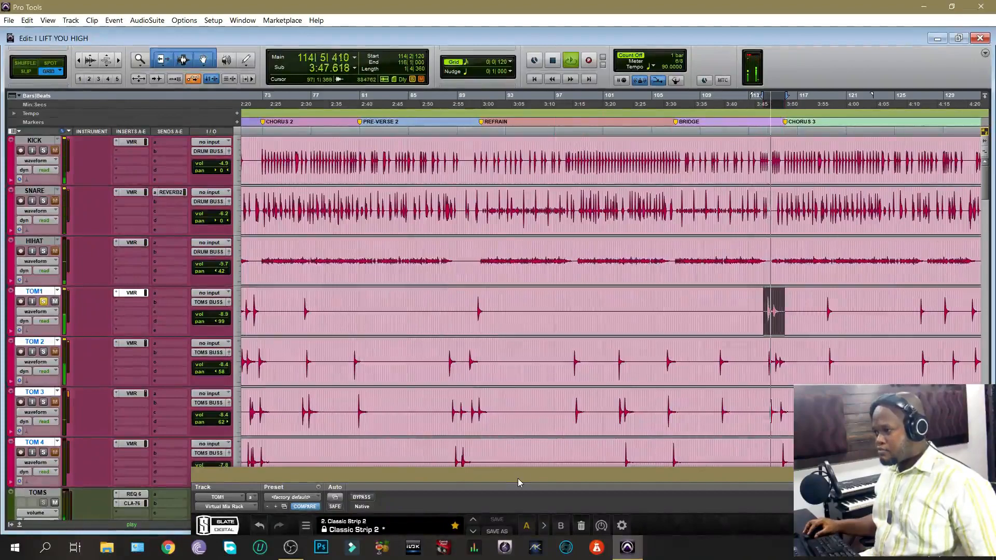
pyautogui.moveTo(508, 478); pyautogui.dragTo(573, 88)
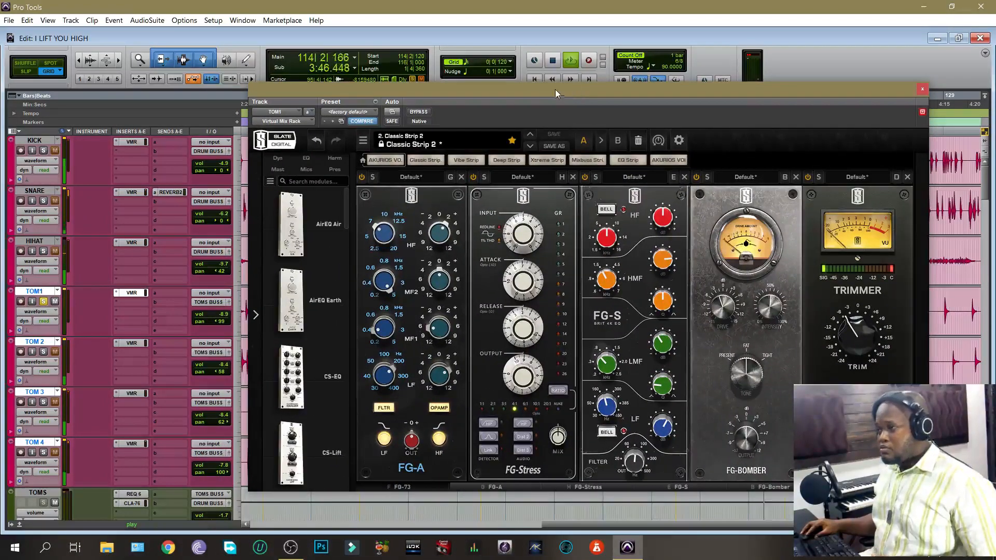
pyautogui.click(418, 112)
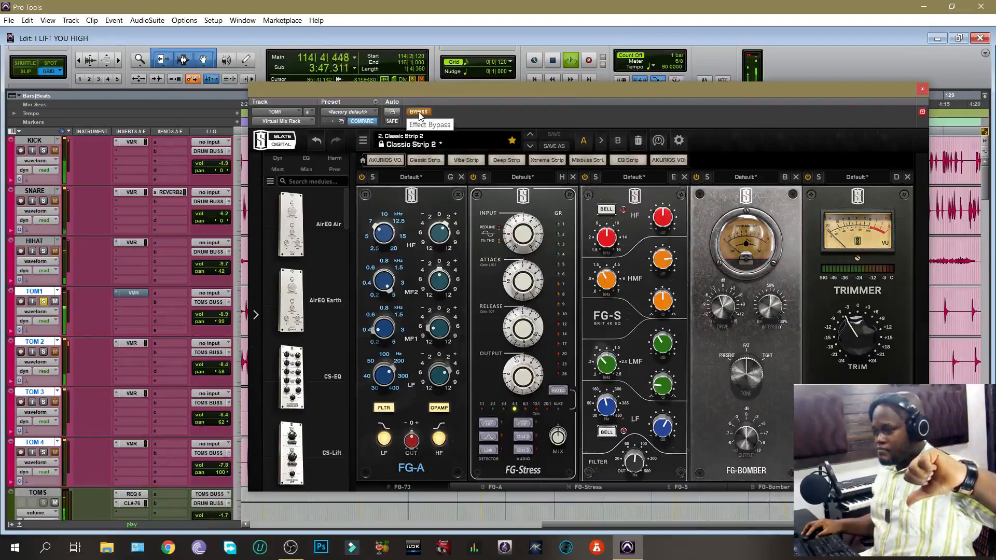
pyautogui.click(418, 112)
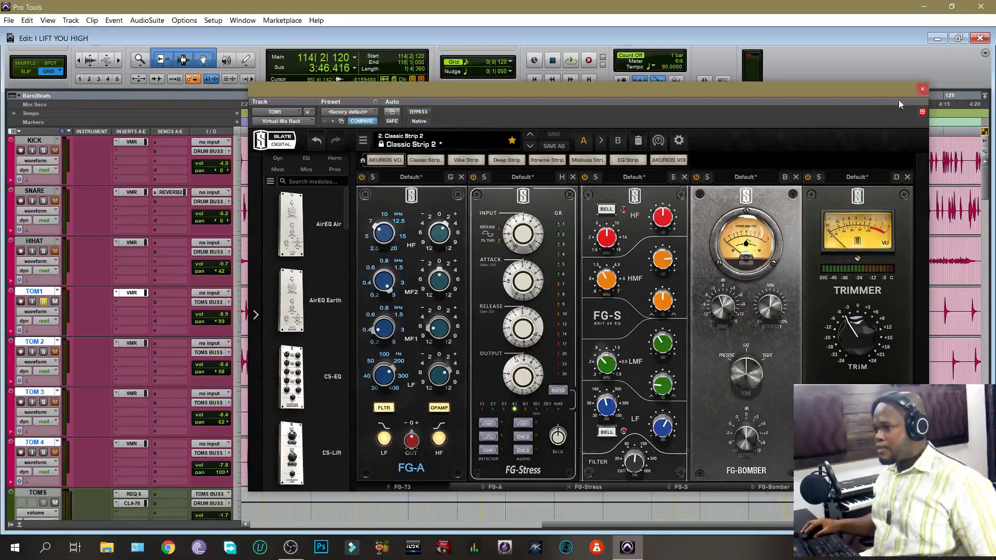
# Step: Close TOM1's Virtual Mix Rack, solo TOM 2 in place of TOM1, and open TOM 2's Virtual Mix Rack
pyautogui.click(922, 88)
pyautogui.click(43, 352)
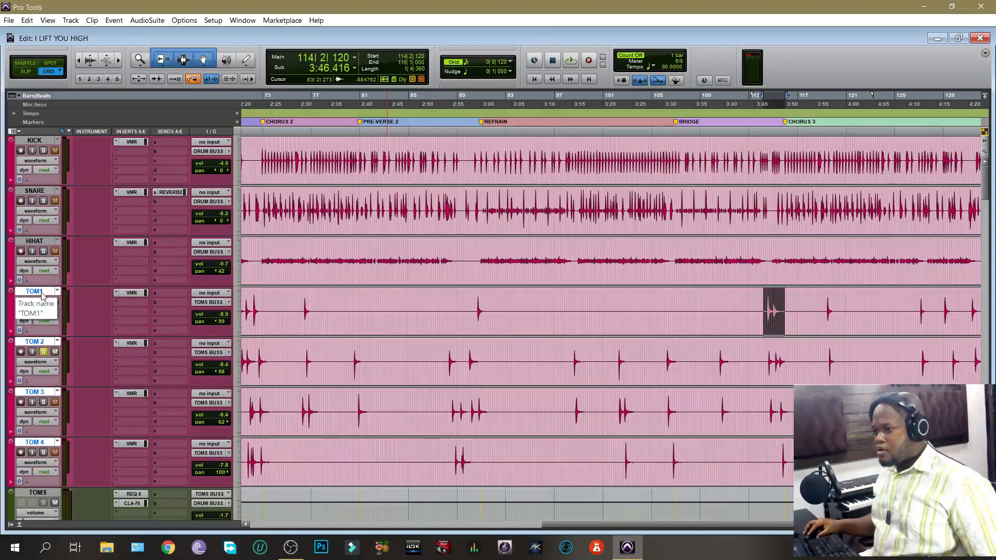
pyautogui.click(44, 301)
pyautogui.click(131, 344)
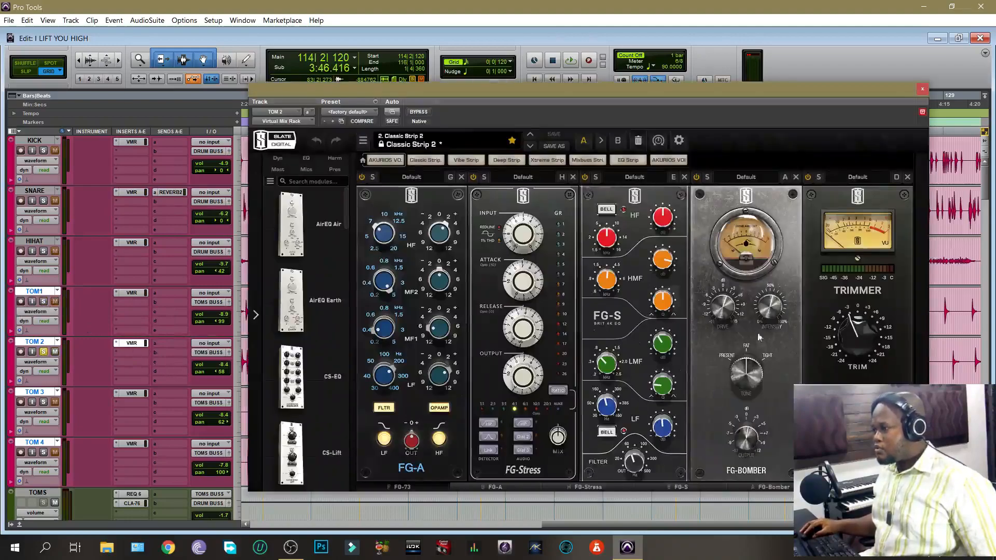
pyautogui.moveTo(543, 92); pyautogui.dragTo(356, 38)
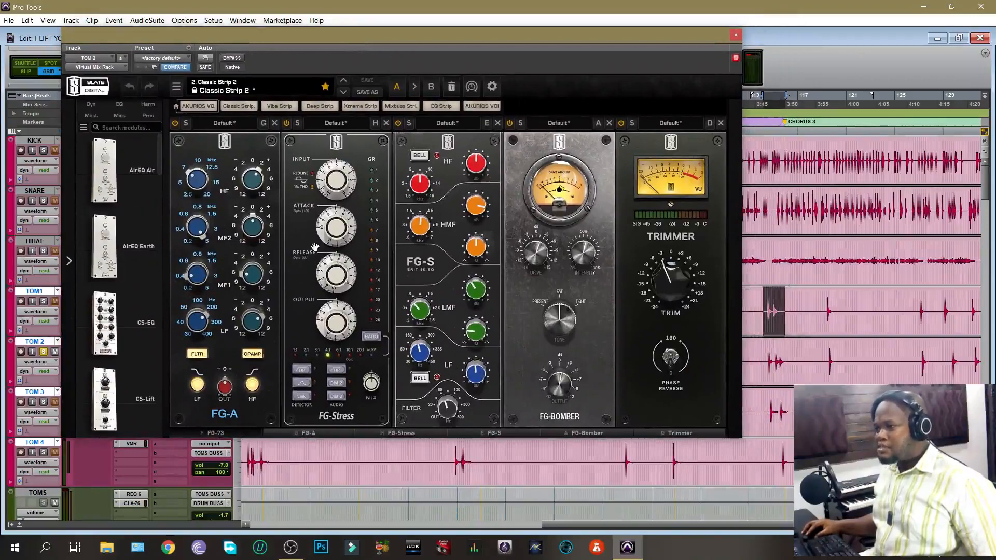
# Step: Examine TOM 2's FG-73 virtual drive and the attack and release settings of its FG-Stress compressor
pyautogui.click(212, 433)
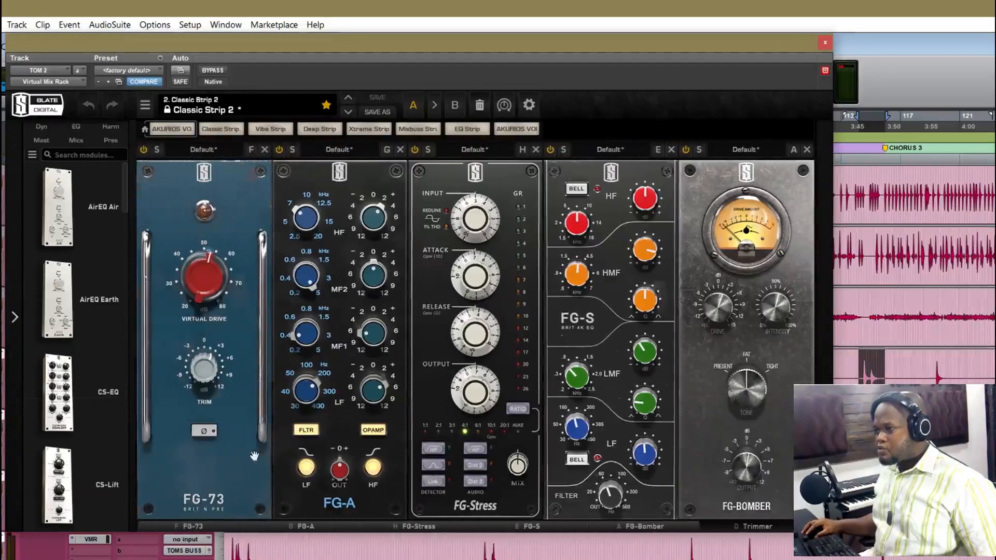
pyautogui.moveTo(206, 287)
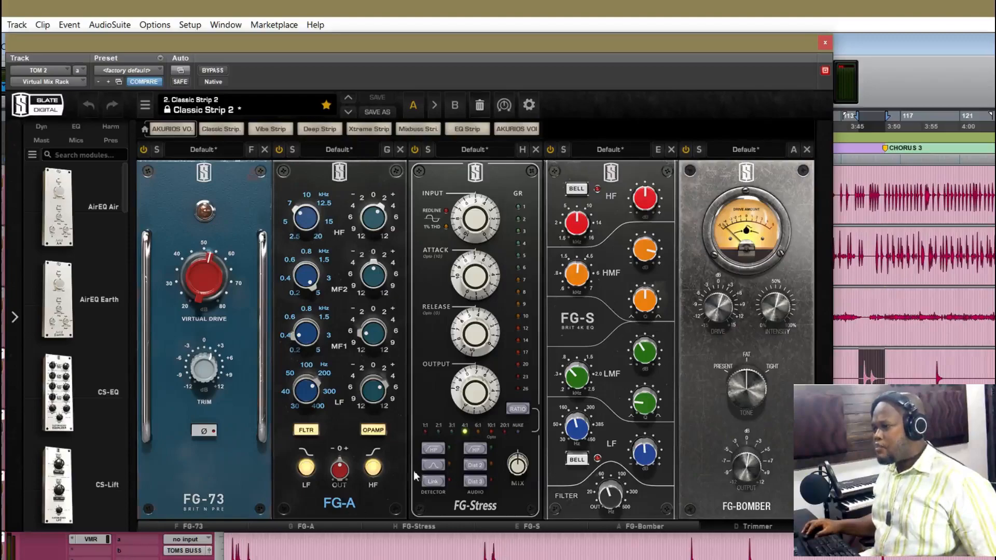
pyautogui.moveTo(469, 338)
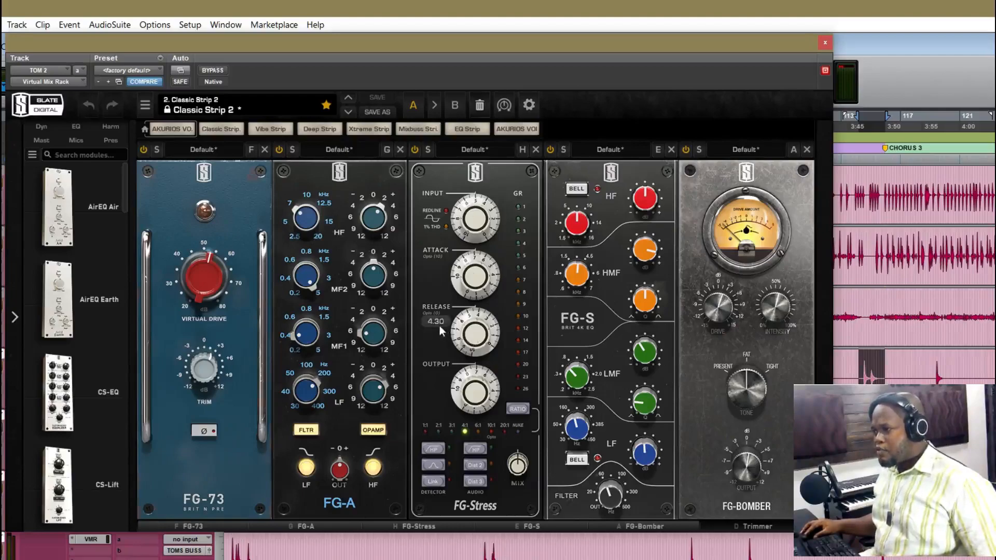
pyautogui.moveTo(475, 279)
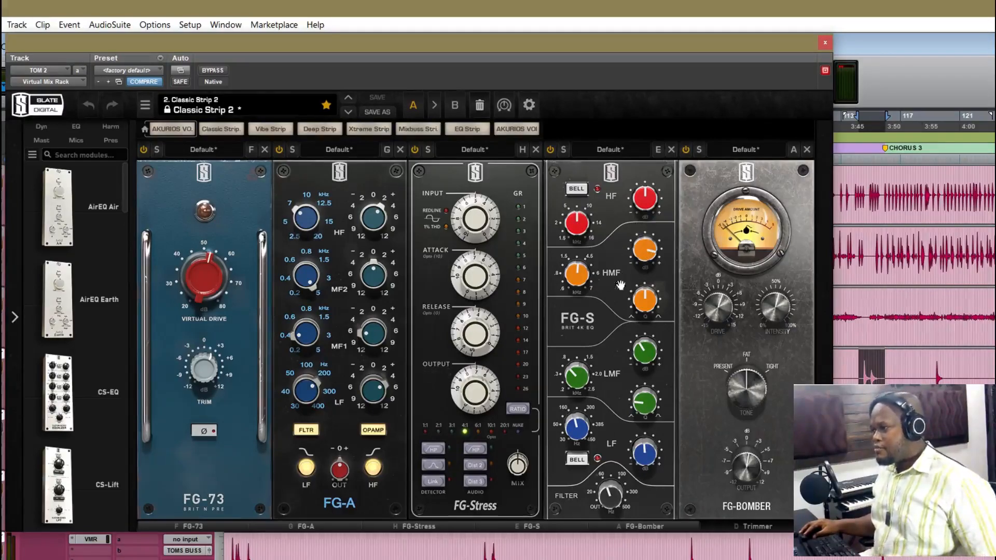
# Step: Examine the HMF, LMF and LF bands and the filter setting of TOM 2's FG-S equalizer
pyautogui.moveTo(577, 282)
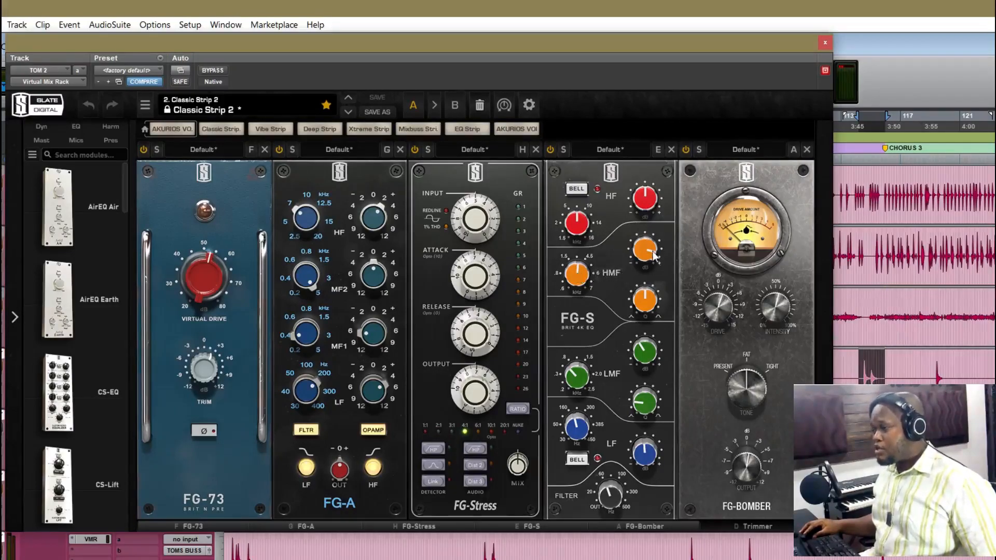
pyautogui.moveTo(650, 254)
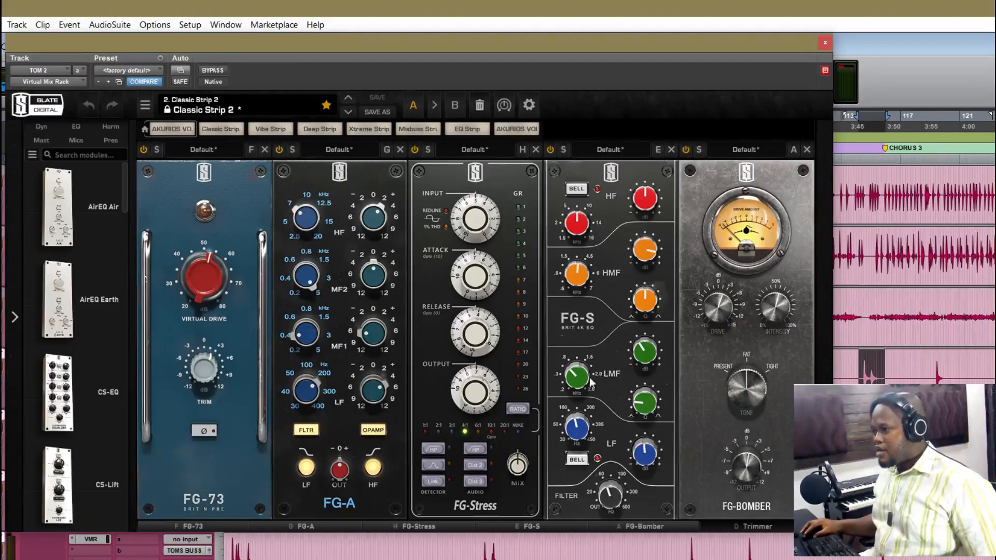
pyautogui.moveTo(579, 384)
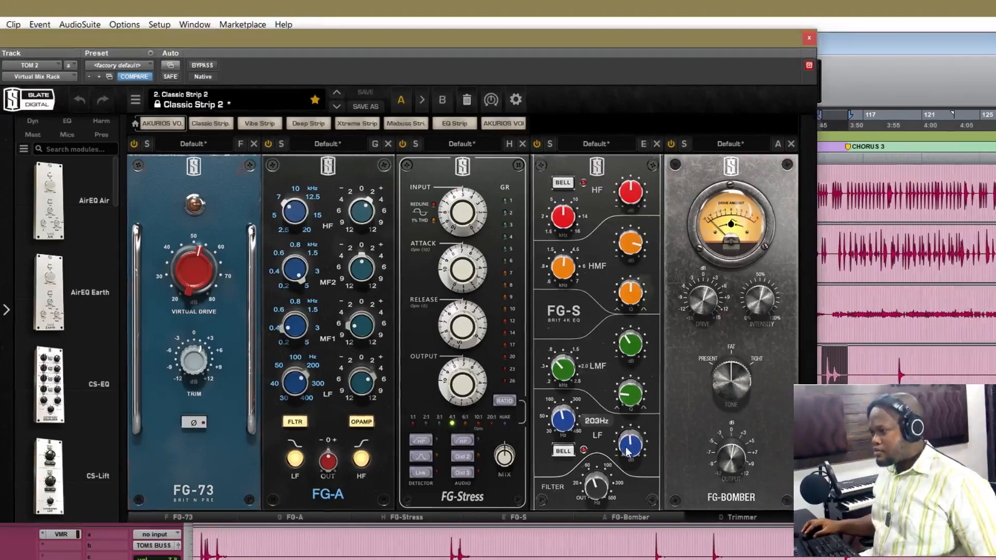
pyautogui.moveTo(642, 459)
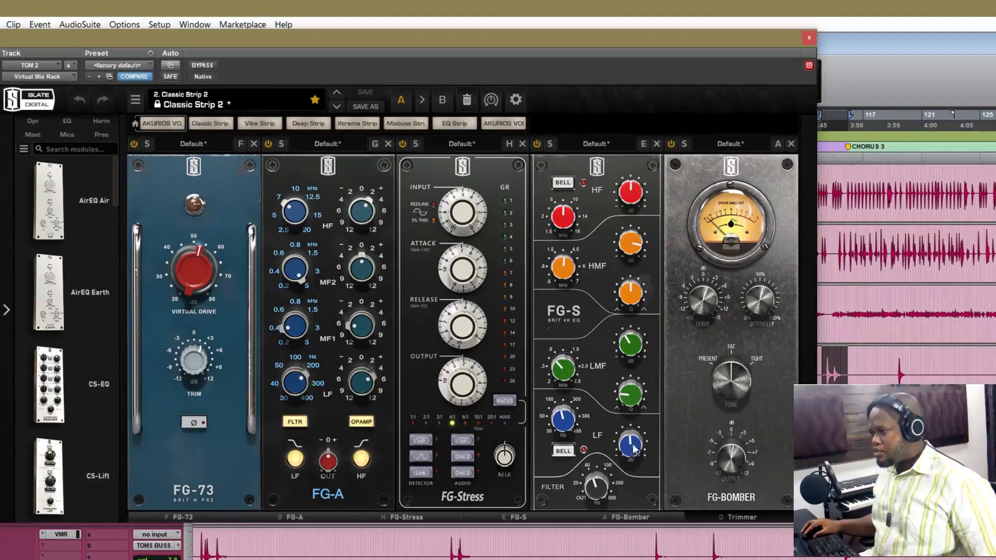
pyautogui.moveTo(561, 423)
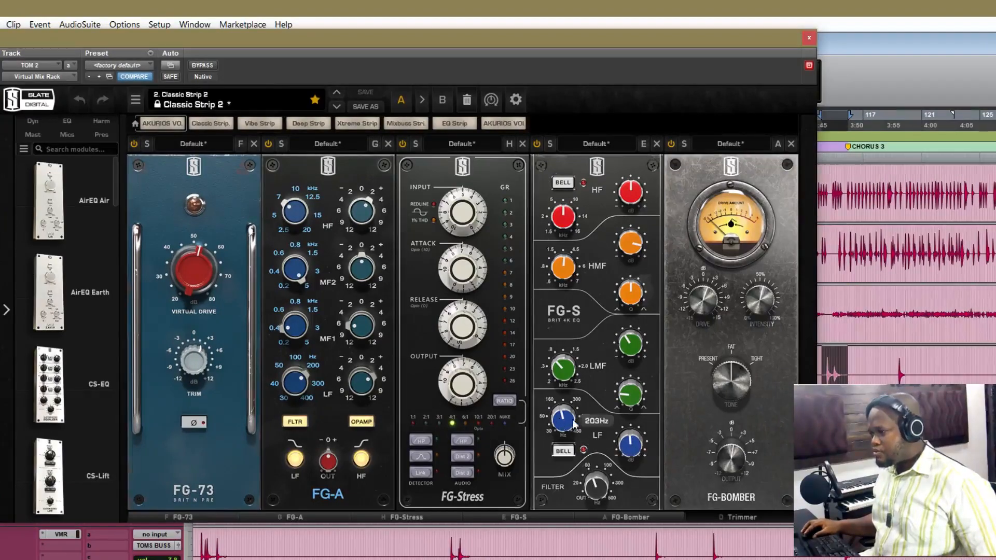
pyautogui.moveTo(598, 495)
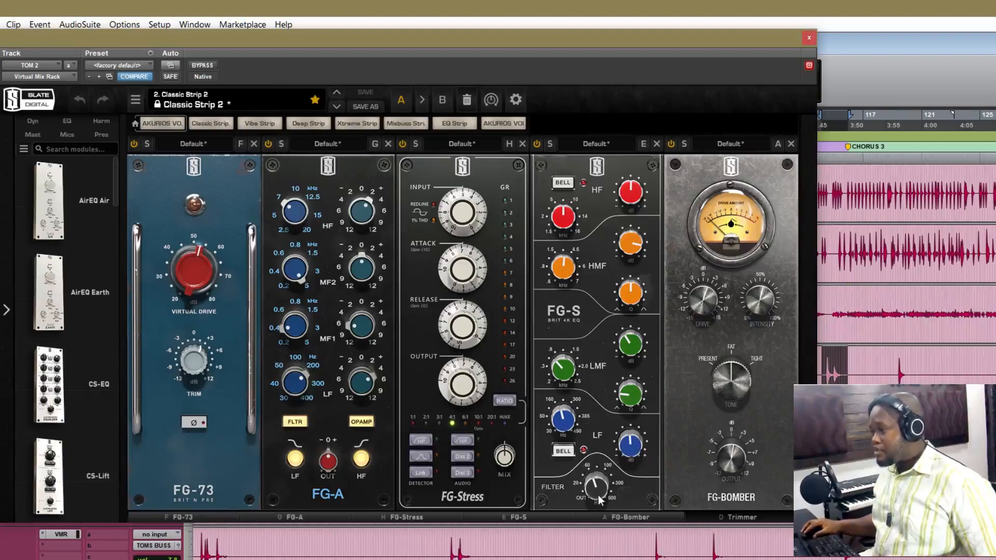
# Step: Examine TOM 2's FG-Bomber drive, intensity and tone, along with the trim level of its Trimmer module
pyautogui.moveTo(700, 306)
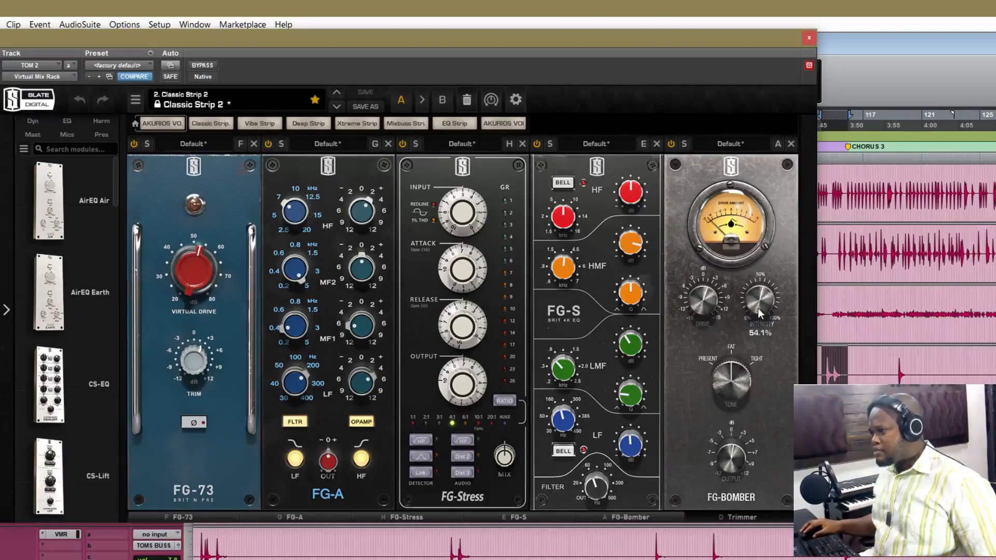
pyautogui.moveTo(736, 390)
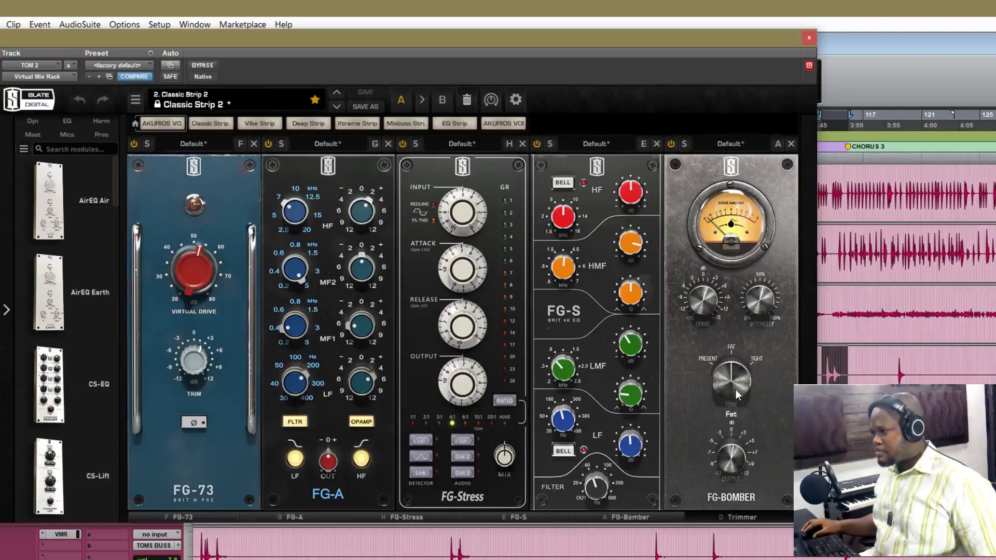
pyautogui.click(747, 517)
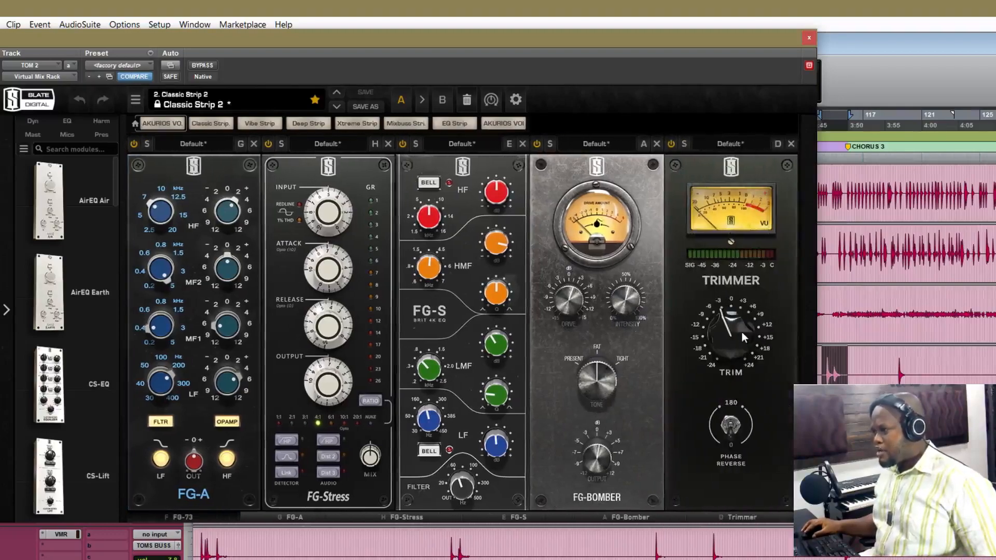
pyautogui.moveTo(726, 326)
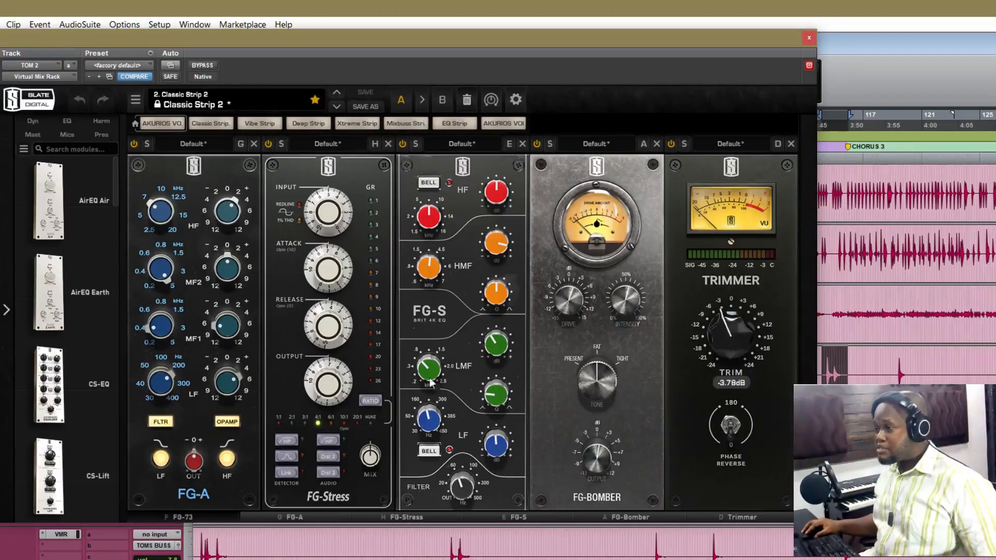
# Step: Compare TOM 2's sound with its Virtual Mix Rack bypassed and active
pyautogui.moveTo(633, 33); pyautogui.dragTo(805, 43)
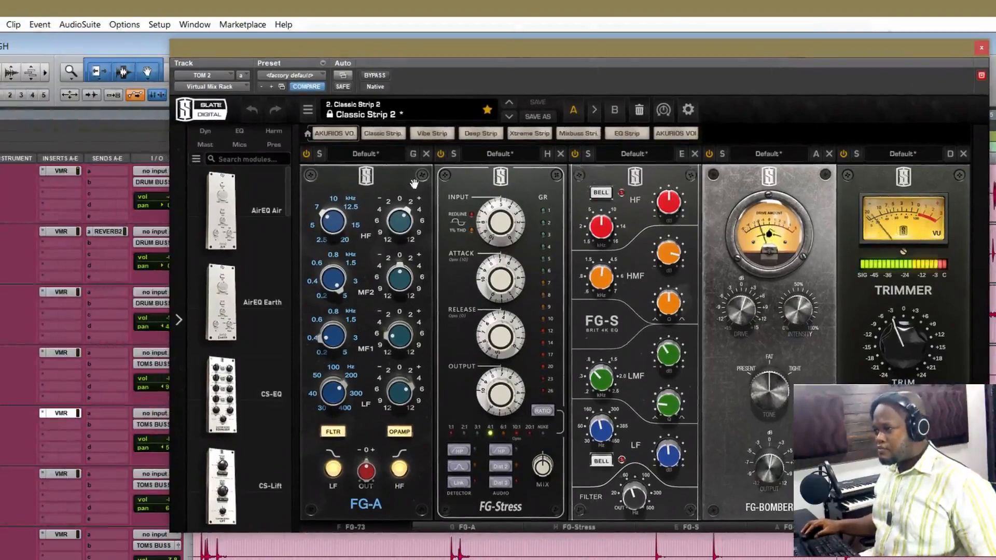
pyautogui.click(375, 76)
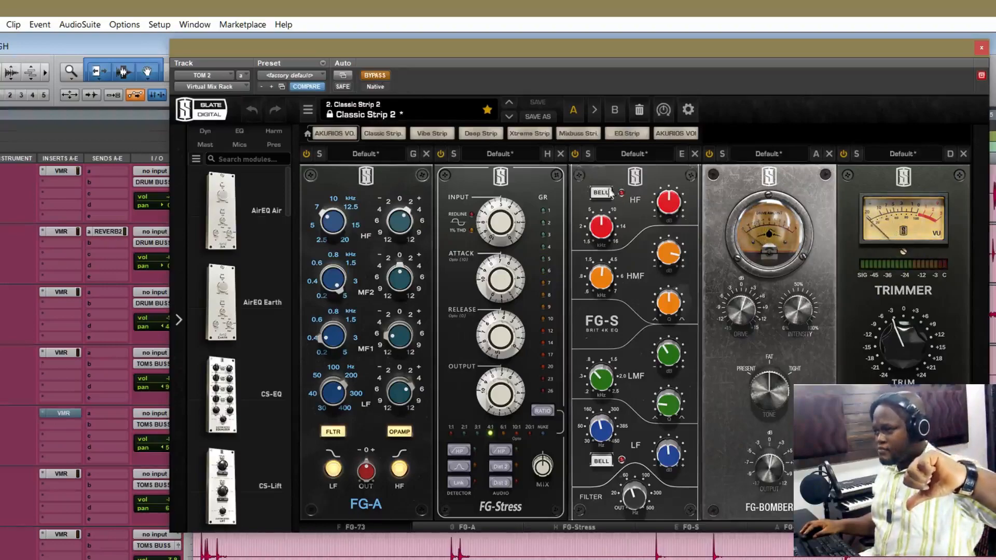
pyautogui.click(381, 75)
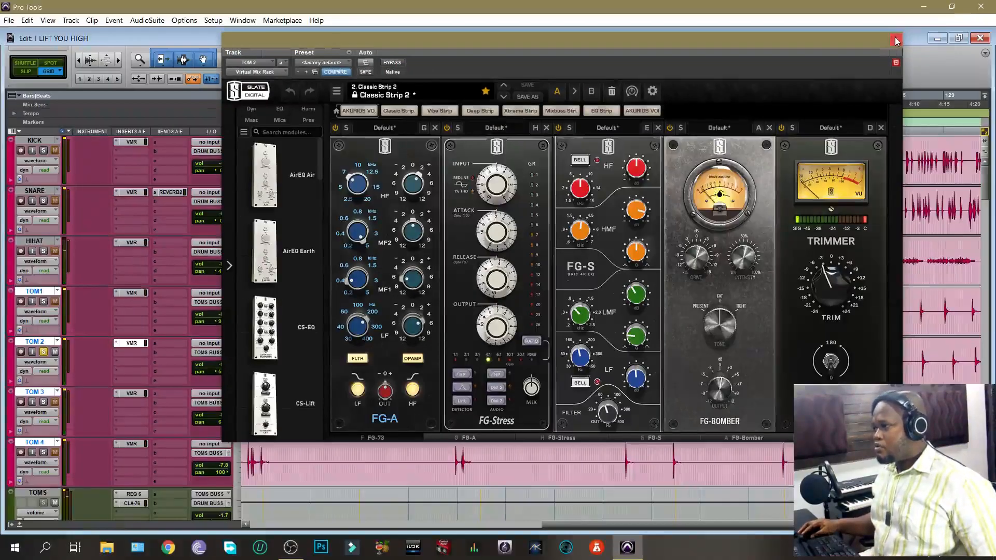
# Step: Close TOM 2's Virtual Mix Rack, solo TOM 3 in place of TOM 2, and open TOM 3's Virtual Mix Rack
pyautogui.click(981, 47)
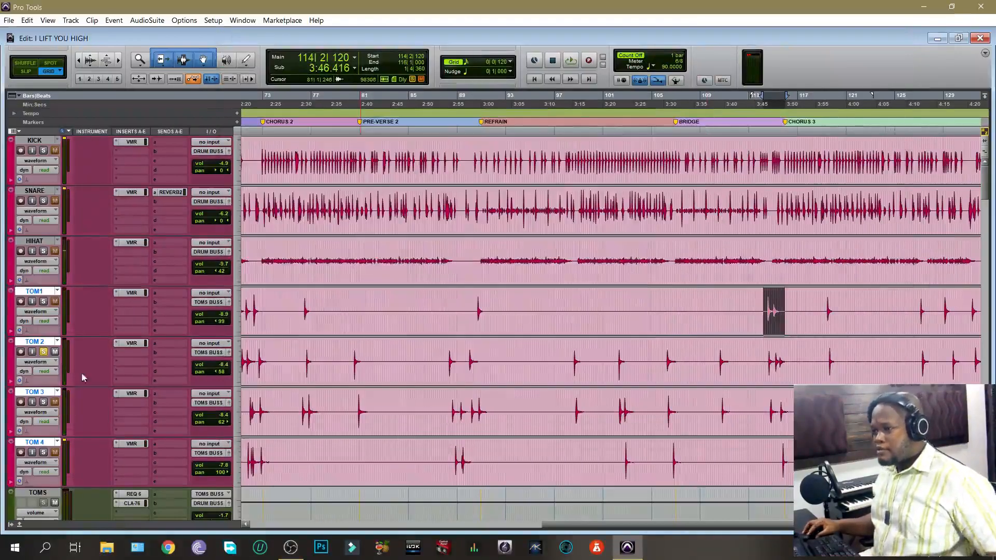
pyautogui.click(43, 352)
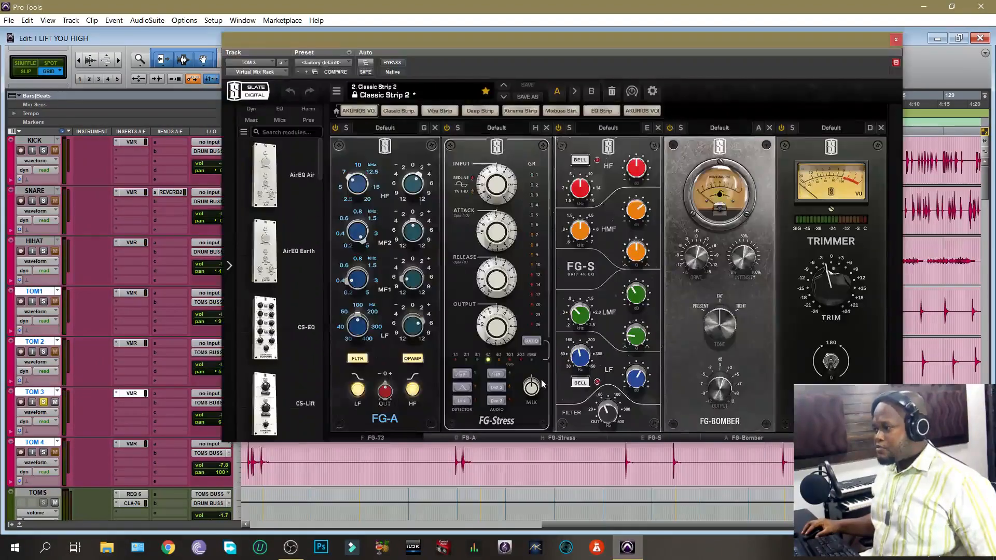
pyautogui.moveTo(588, 46); pyautogui.dragTo(393, 46)
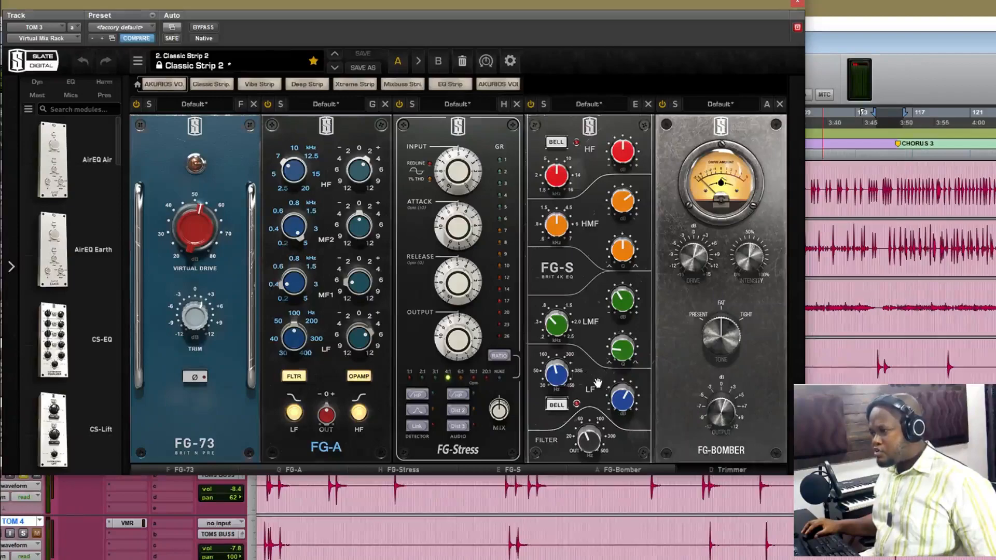
pyautogui.moveTo(626, 402)
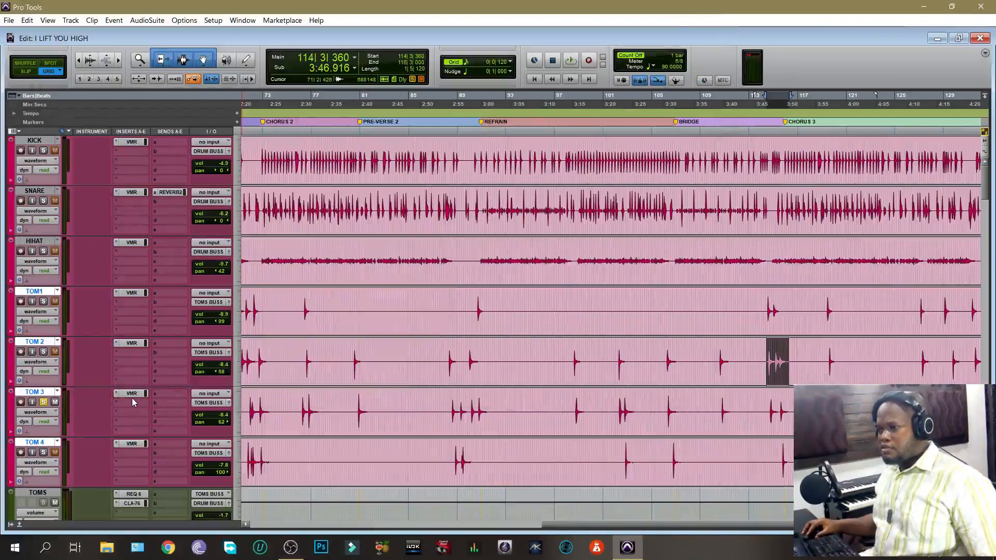
# Step: Play the selected passage and compare TOM 3's sound with its Virtual Mix Rack bypassed and active
pyautogui.press('space')
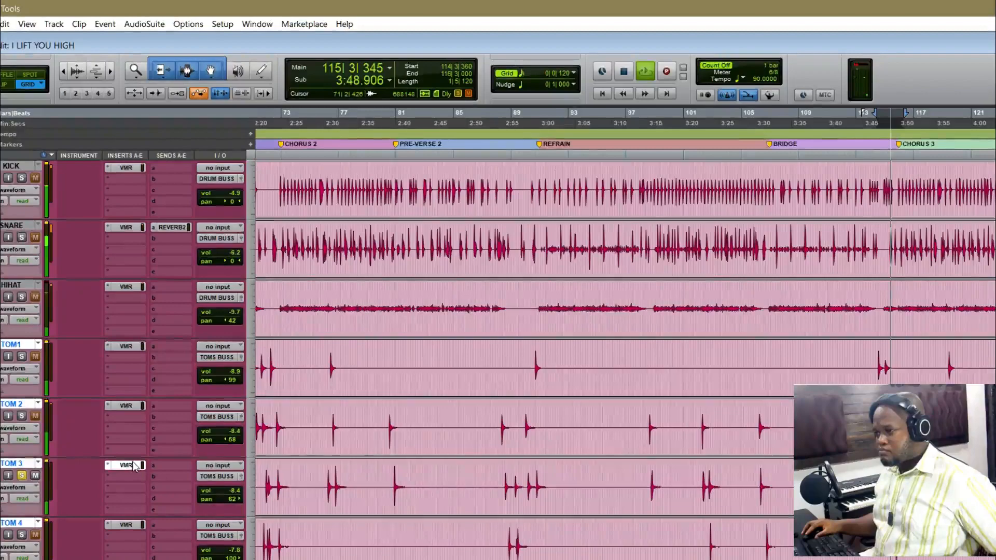
pyautogui.click(132, 463)
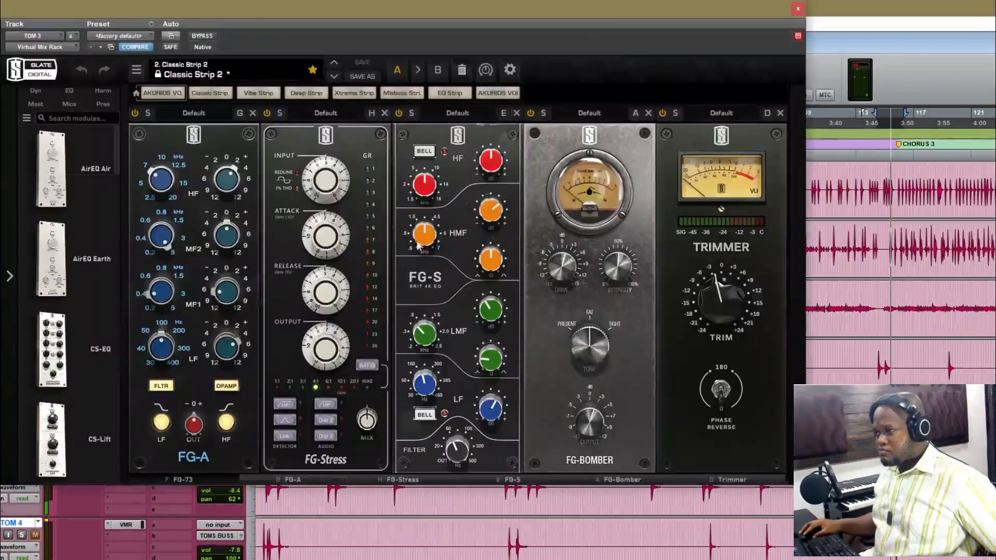
pyautogui.click(209, 34)
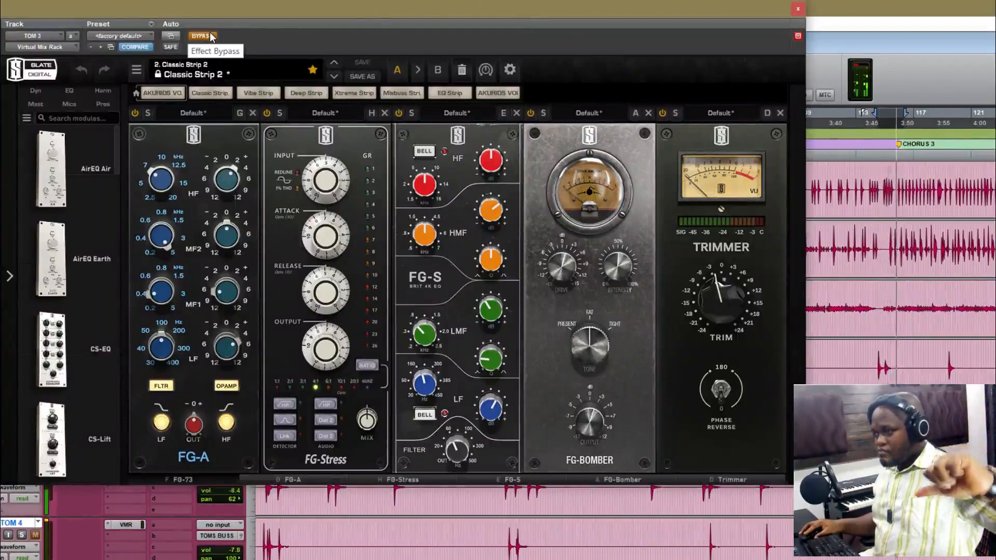
pyautogui.click(209, 32)
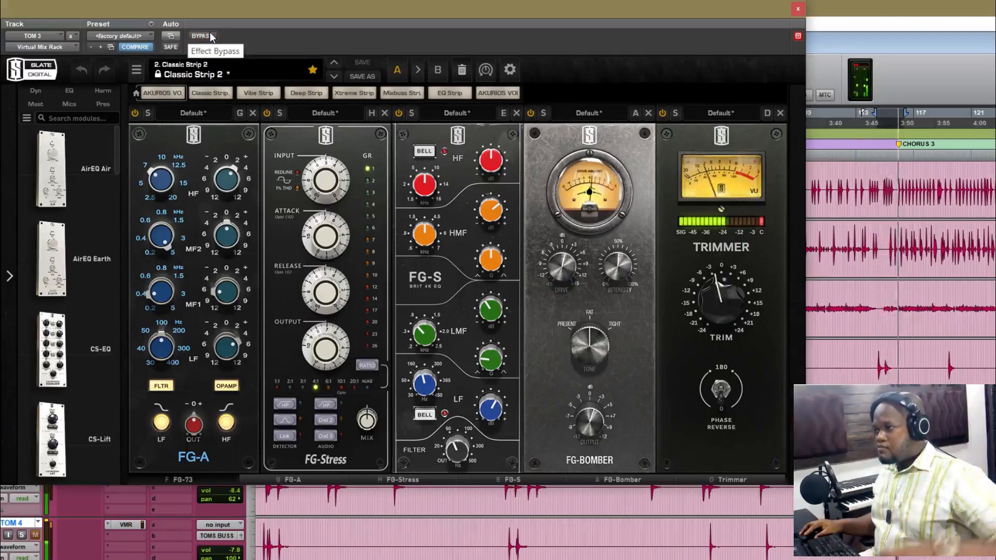
# Step: Close TOM 3's Virtual Mix Rack, solo TOM 4 in place of TOM 3, and open TOM 4's Virtual Mix Rack
pyautogui.hotkey('ctrl', 'w')
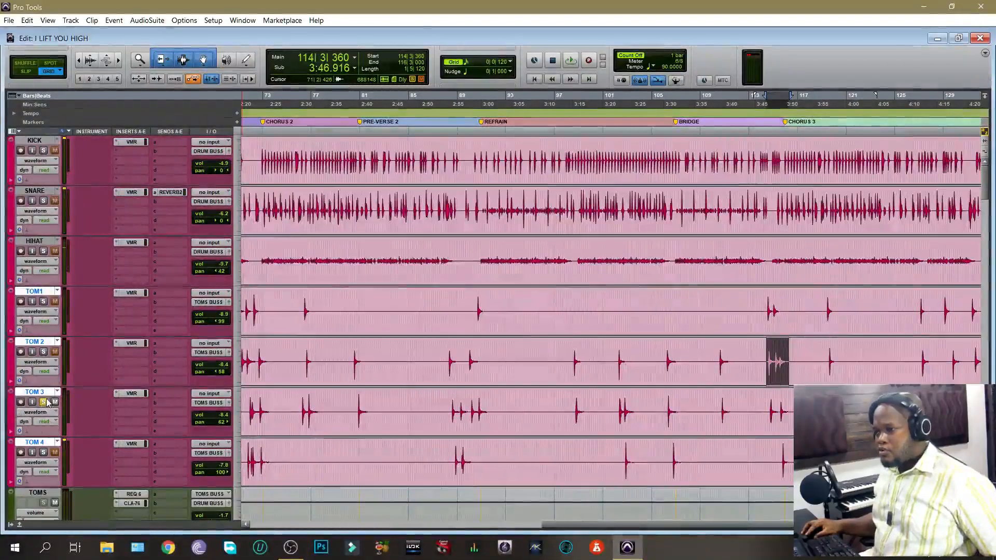
pyautogui.click(44, 402)
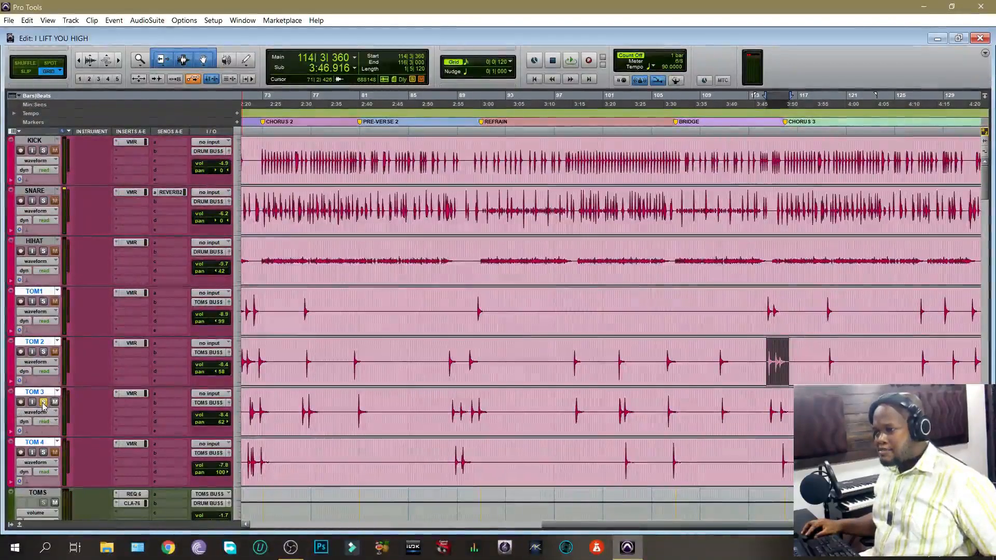
pyautogui.click(44, 452)
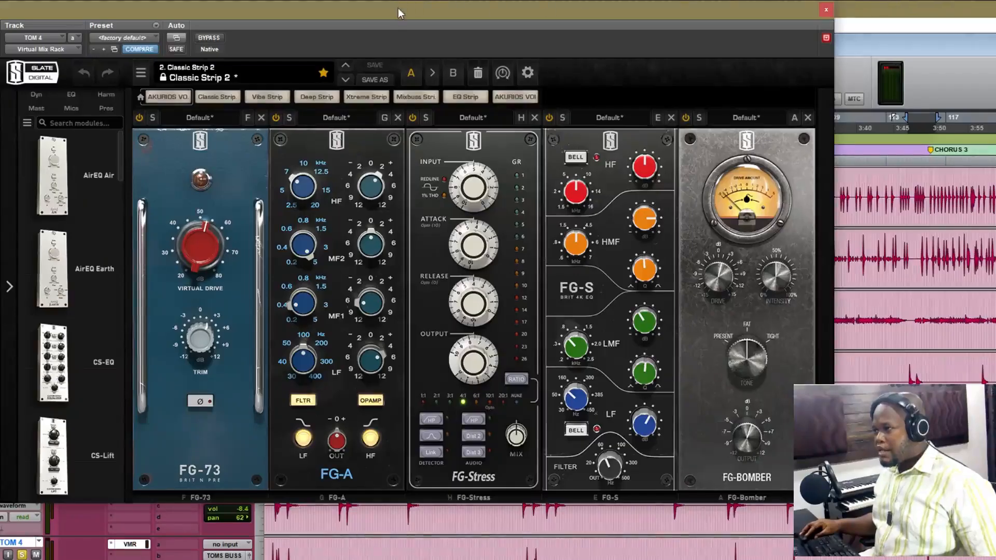
pyautogui.moveTo(397, 8); pyautogui.dragTo(379, 14)
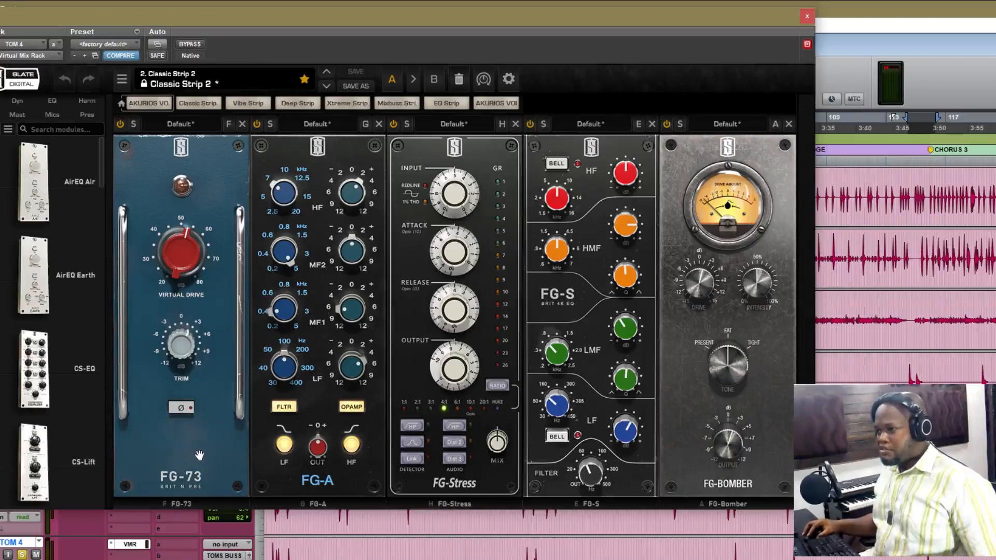
# Step: Examine the trim of TOM 4's FG-73 and the HF, MF1 and LF bands of its FG-A equalizer
pyautogui.moveTo(182, 346)
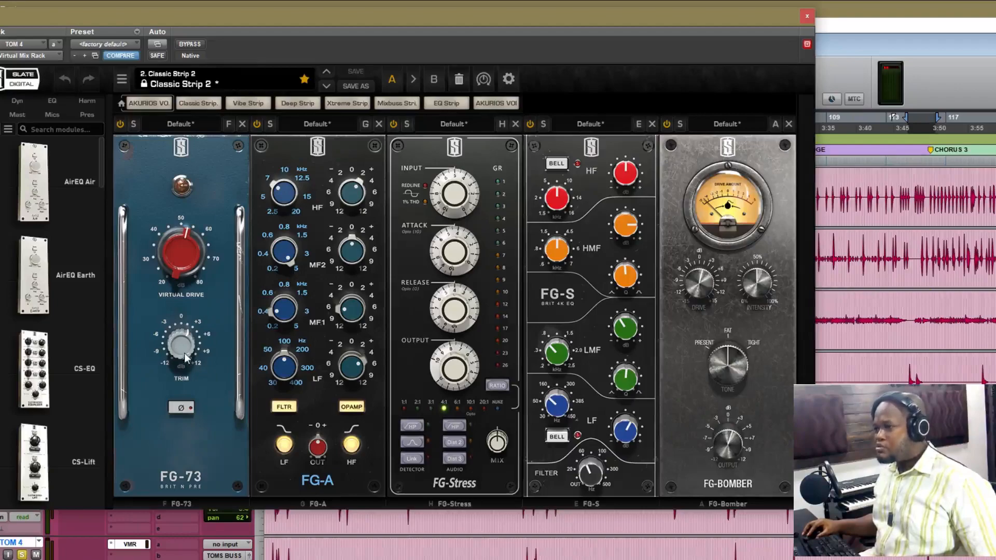
pyautogui.click(189, 364)
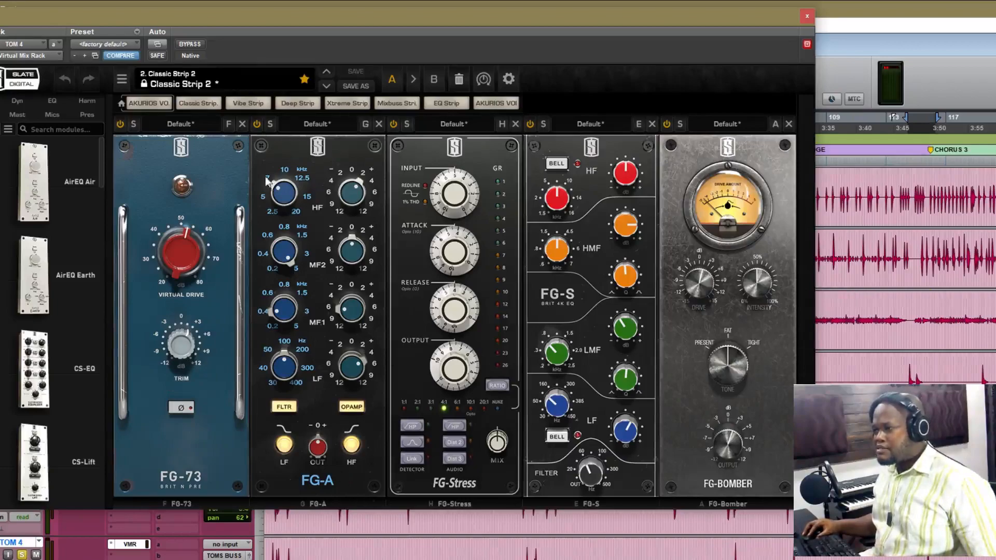
pyautogui.click(285, 194)
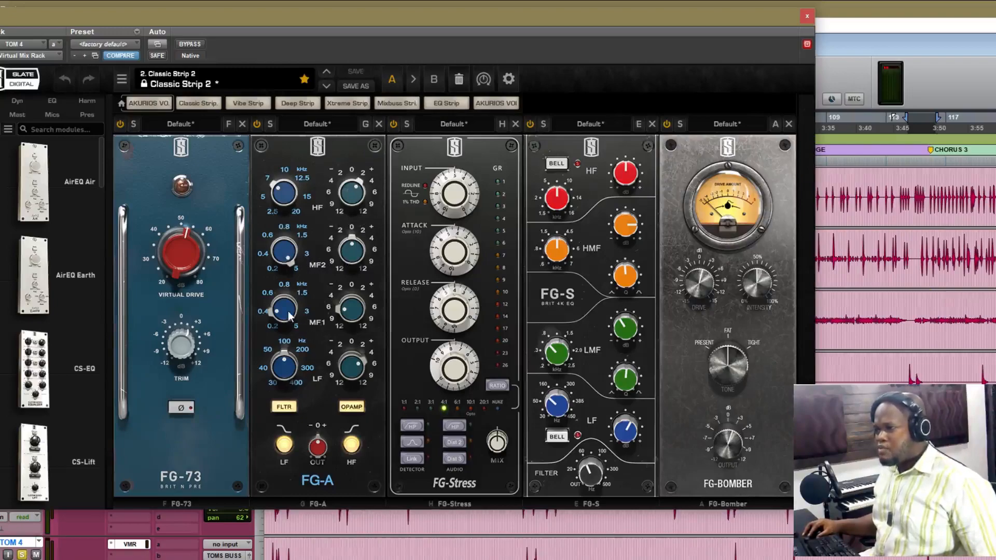
pyautogui.moveTo(288, 314)
pyautogui.moveTo(353, 322)
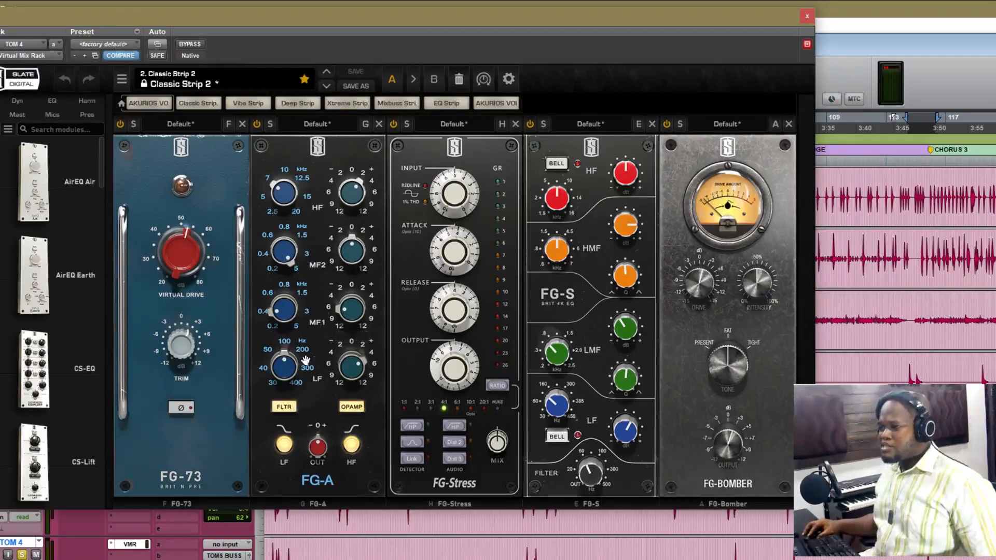
pyautogui.moveTo(285, 372)
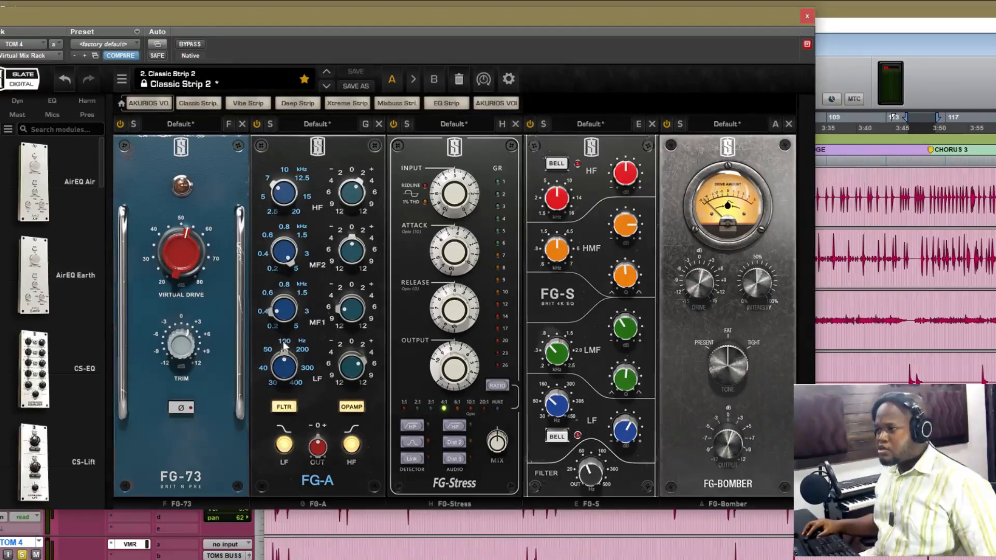
pyautogui.moveTo(286, 354)
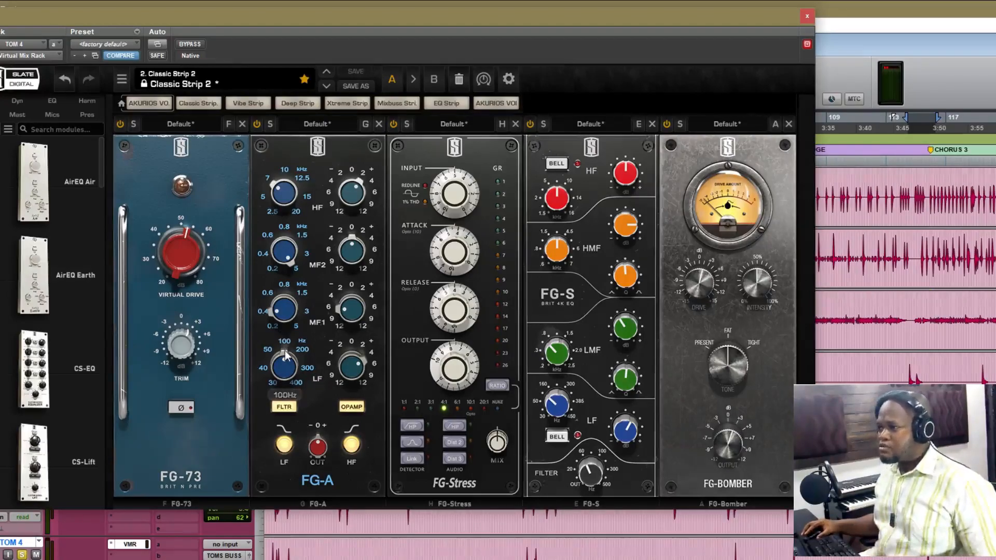
# Step: Examine the input, attack, release and output settings of TOM 4's FG-Stress compressor
pyautogui.moveTo(460, 199)
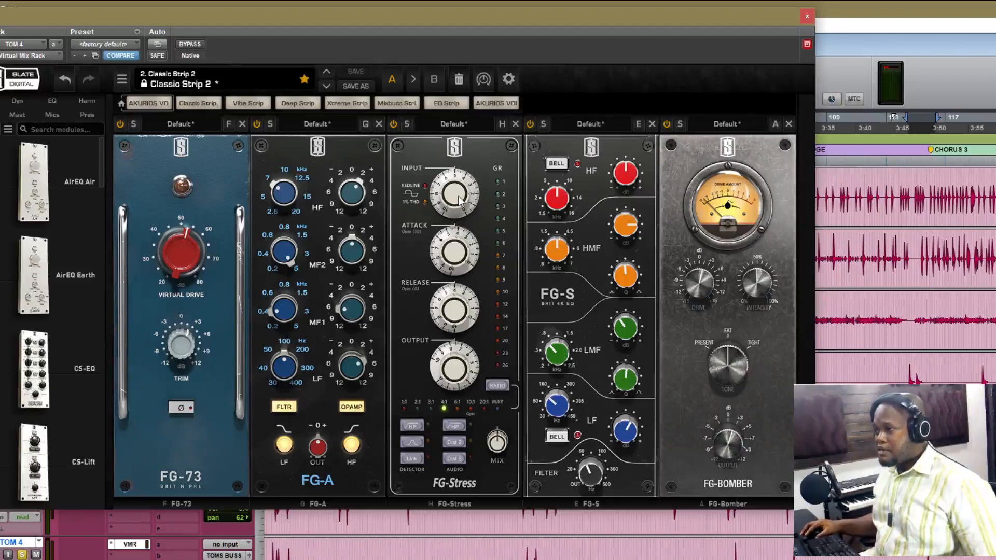
pyautogui.moveTo(464, 259)
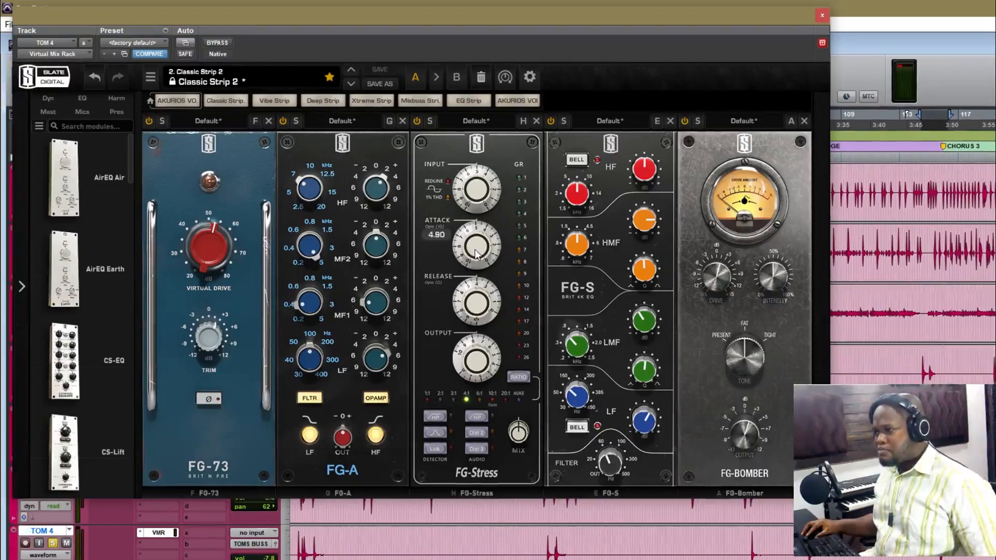
pyautogui.moveTo(450, 260)
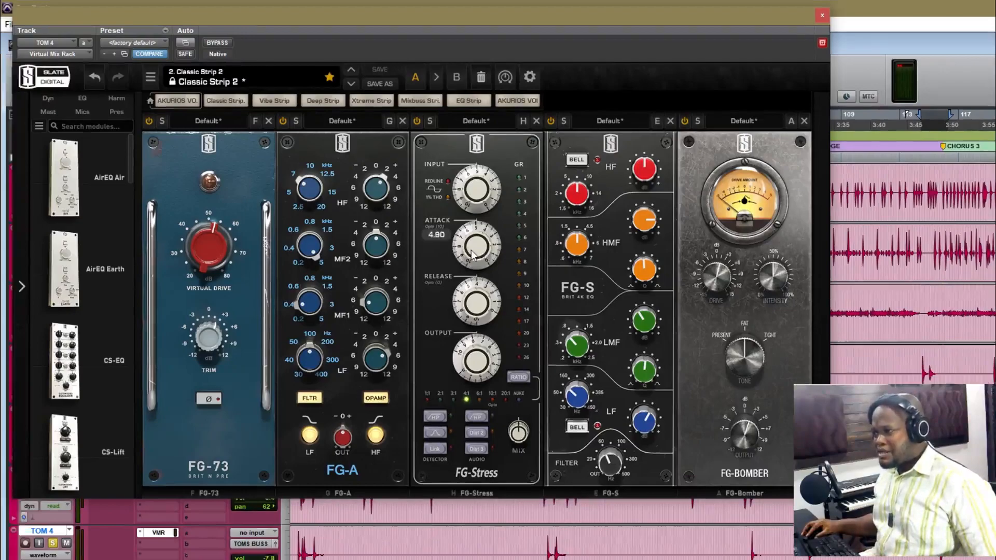
pyautogui.scroll(4, 472, 253)
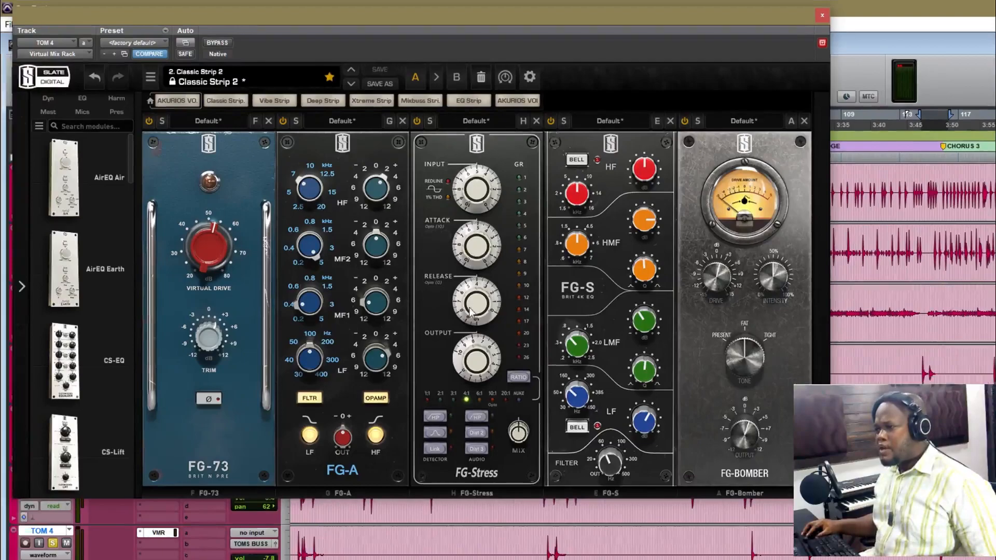
pyautogui.moveTo(474, 310)
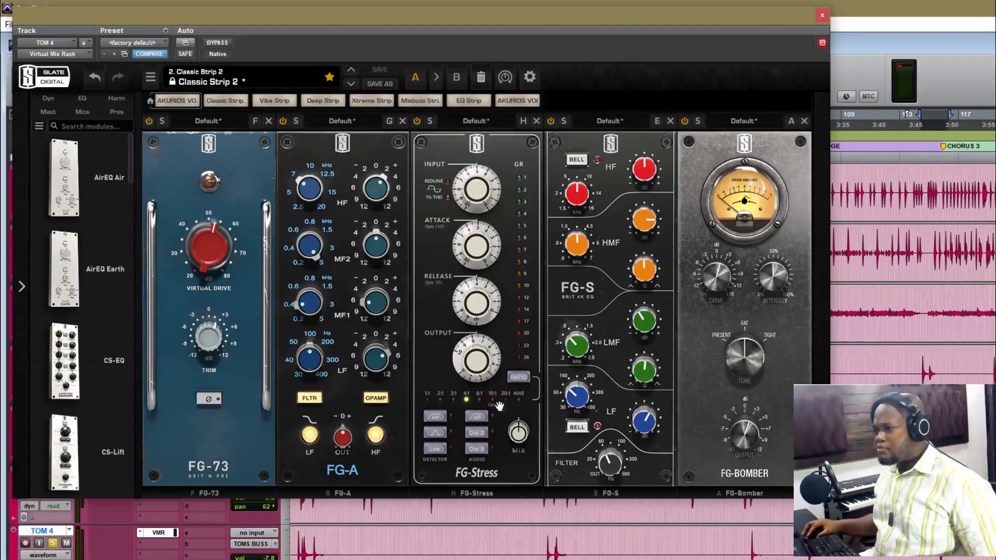
pyautogui.moveTo(478, 363)
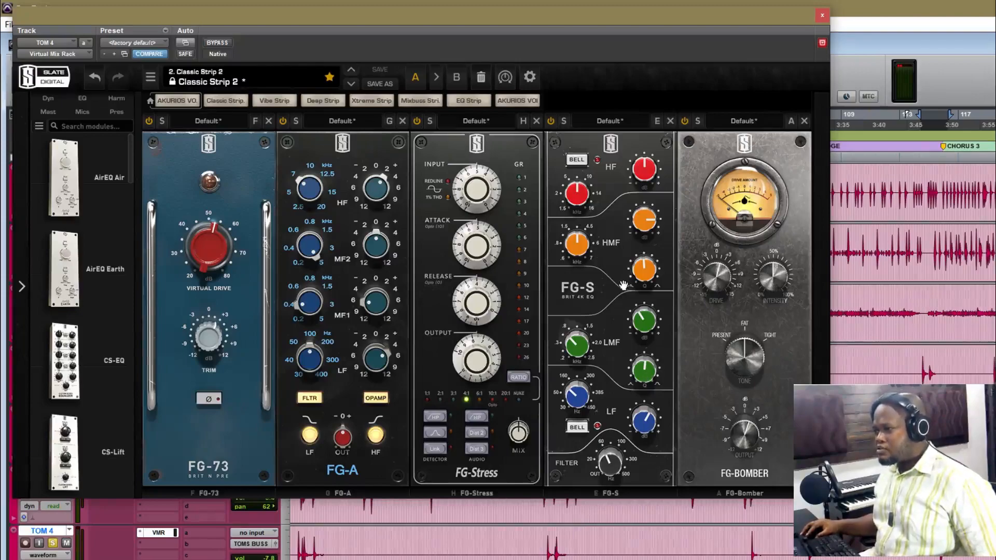
# Step: Examine the HMF, LMF and LF bands and the filter frequency of TOM 4's FG-S equalizer
pyautogui.moveTo(574, 245)
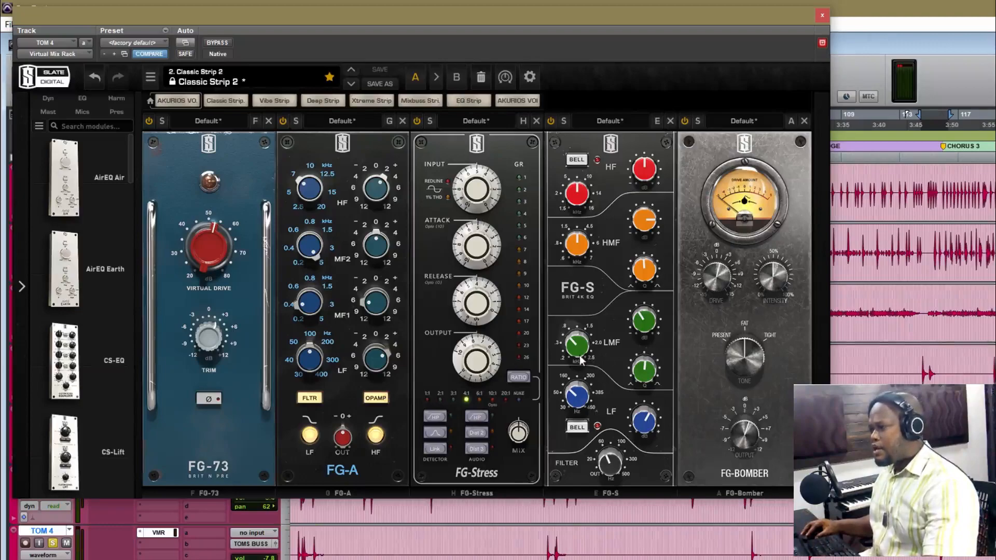
pyautogui.moveTo(577, 342)
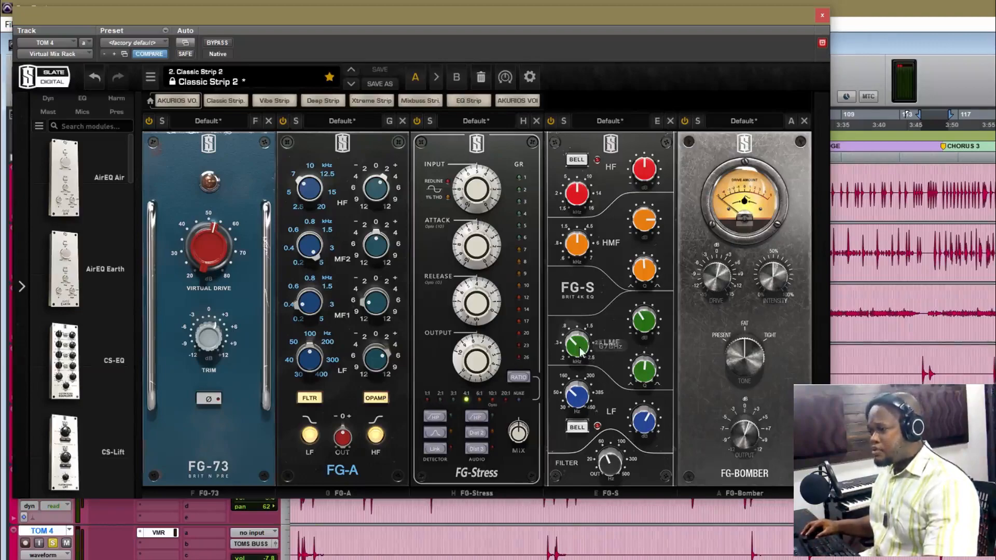
pyautogui.moveTo(646, 325)
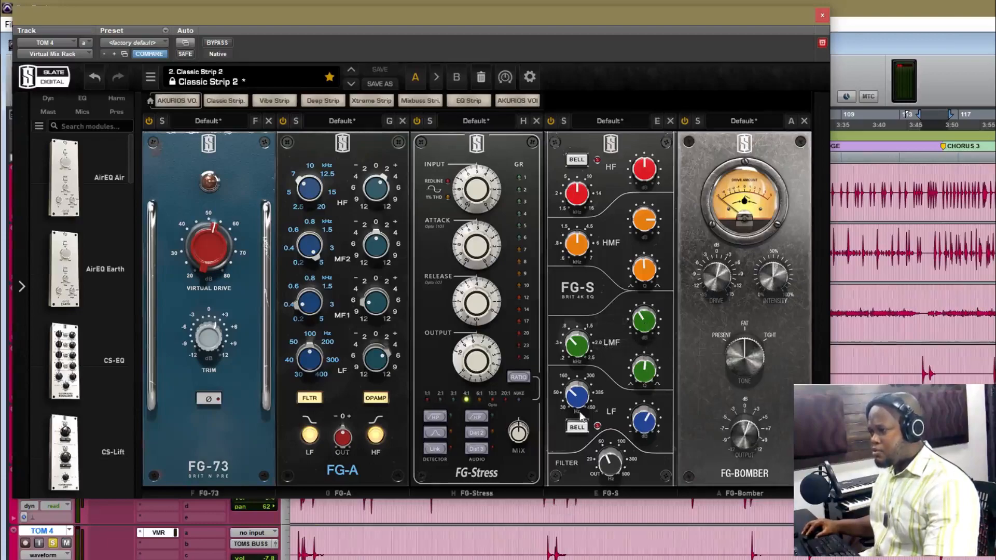
pyautogui.moveTo(580, 401)
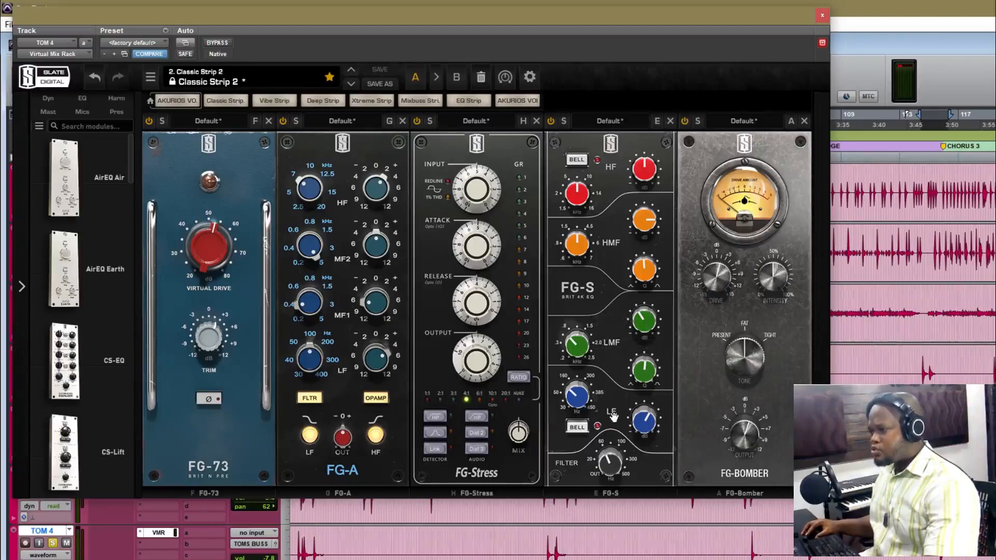
pyautogui.moveTo(643, 425)
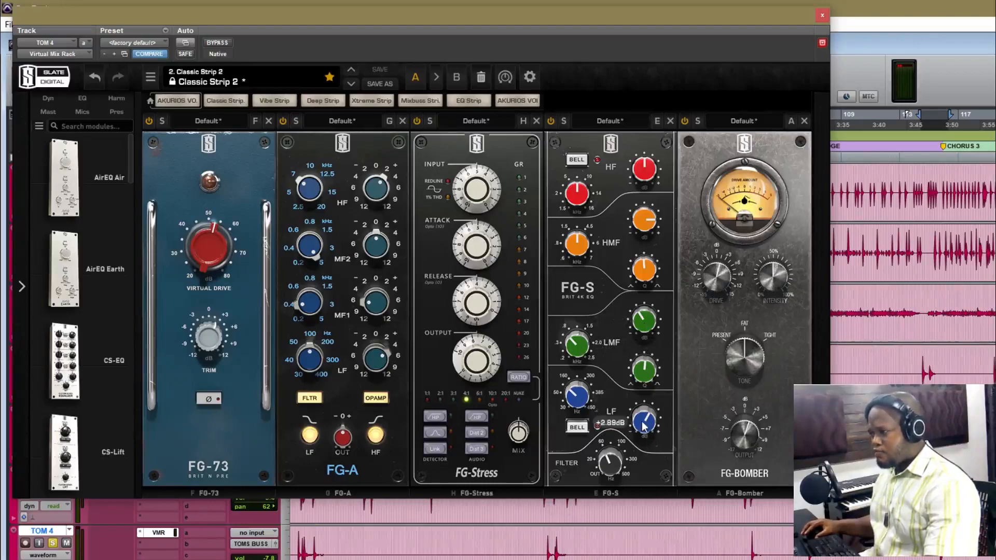
pyautogui.moveTo(611, 466)
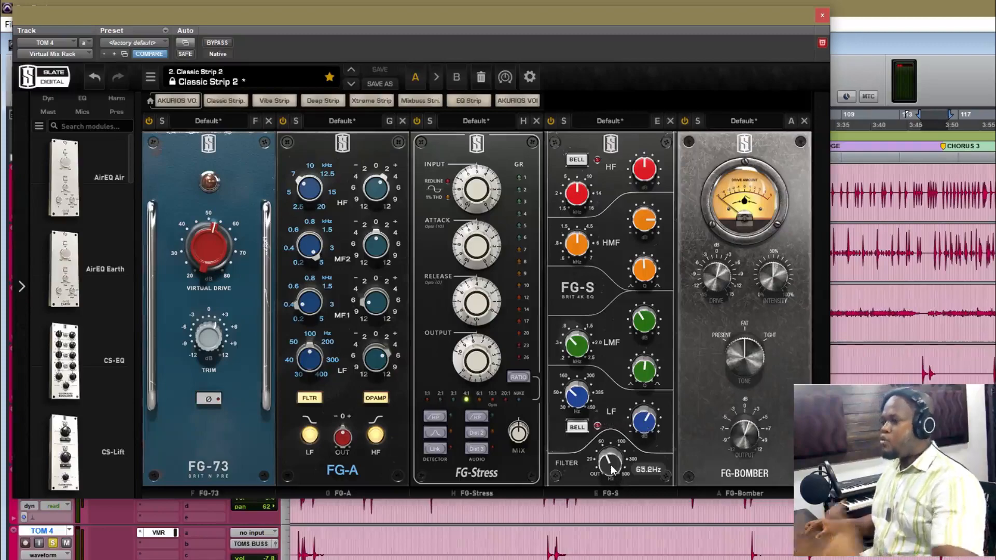
pyautogui.moveTo(623, 477); pyautogui.dragTo(611, 469)
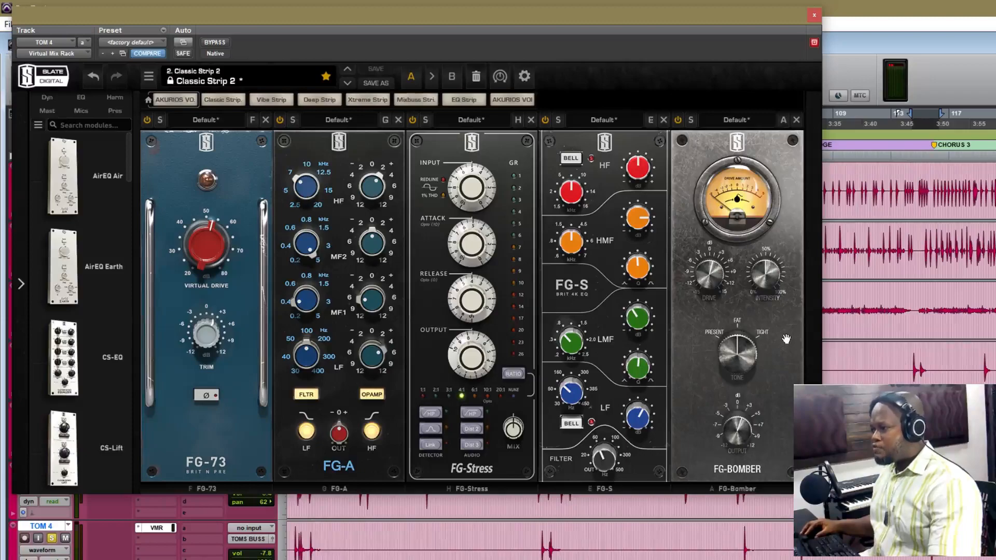
# Step: Check the drive and intensity of TOM 4's FG-Bomber, and compare a TOM 4 passage with the Virtual Mix Rack bypassed and active
pyautogui.moveTo(714, 279)
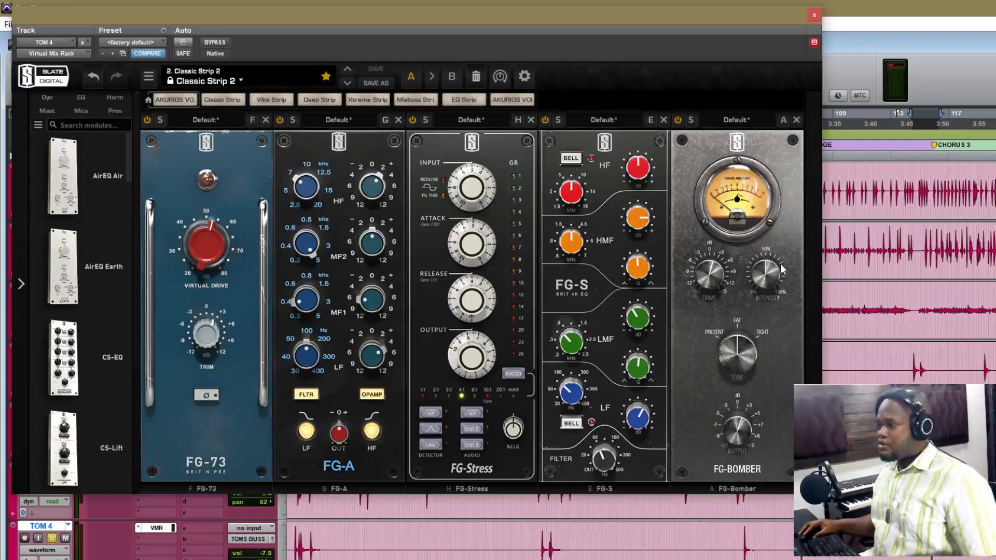
pyautogui.click(813, 16)
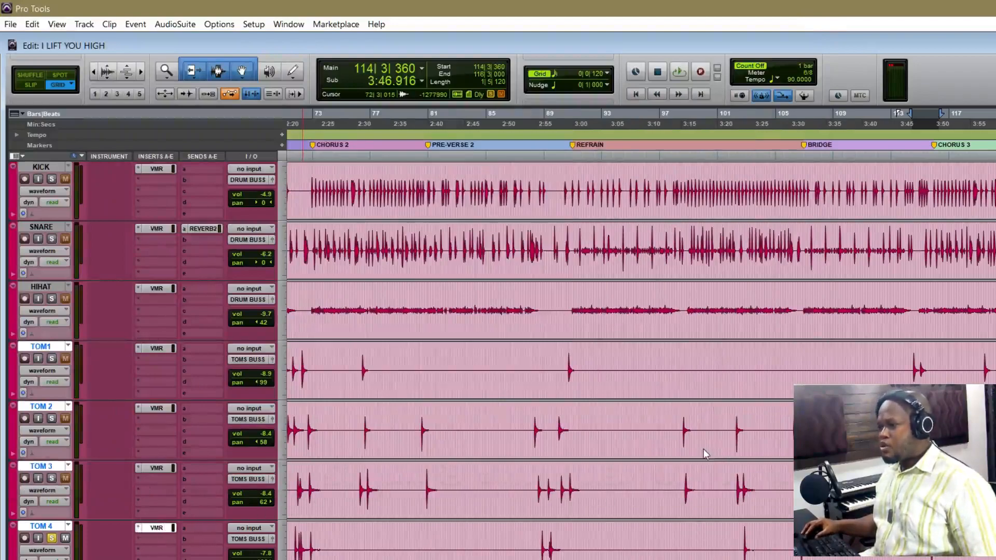
pyautogui.click(156, 527)
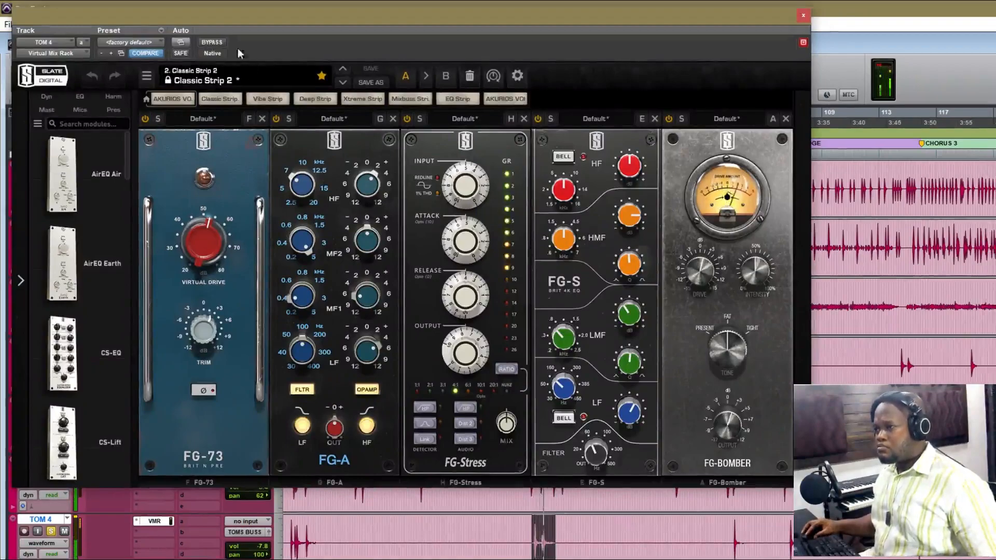
pyautogui.click(207, 39)
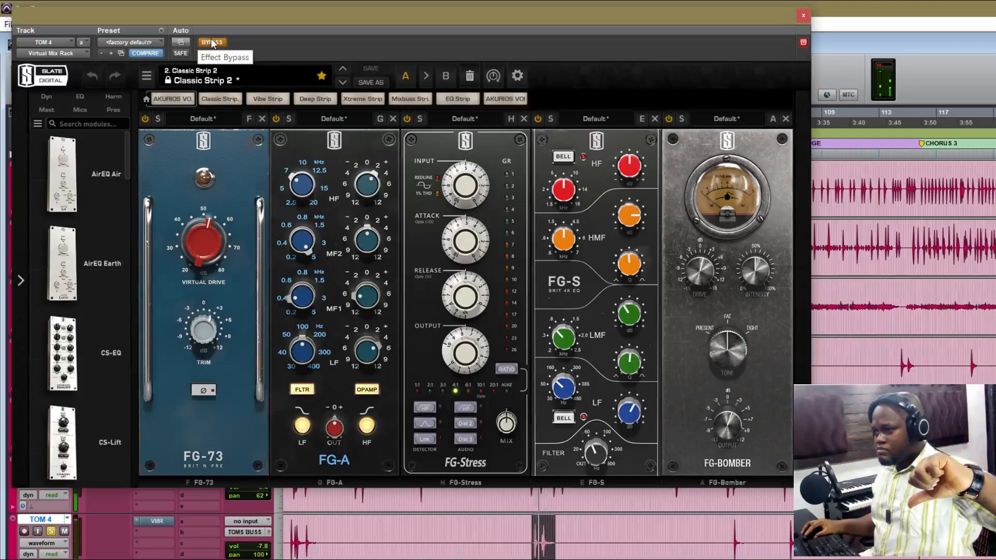
pyautogui.click(211, 42)
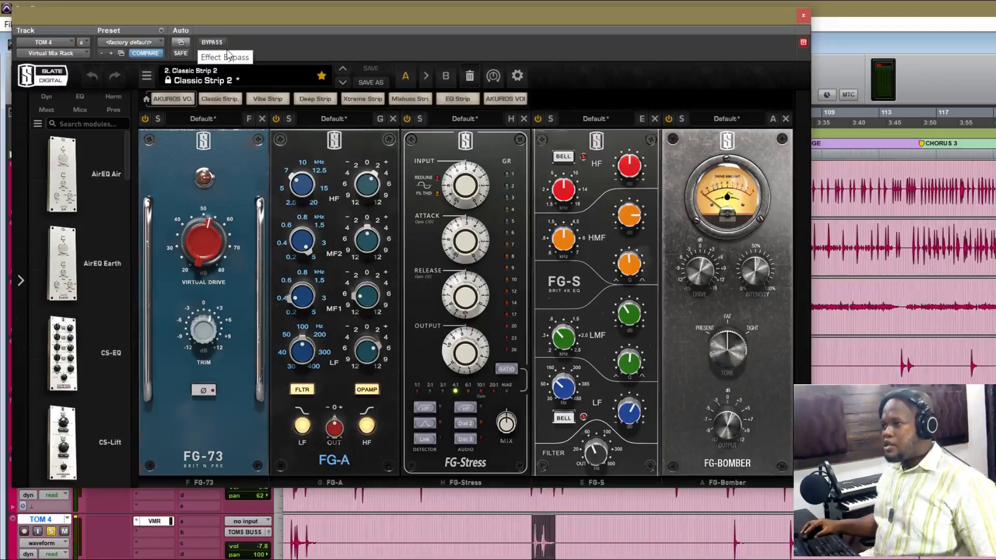
# Step: Recheck TOM 4's FG-Stress compressor and close the Virtual Mix Rack
pyautogui.moveTo(463, 294)
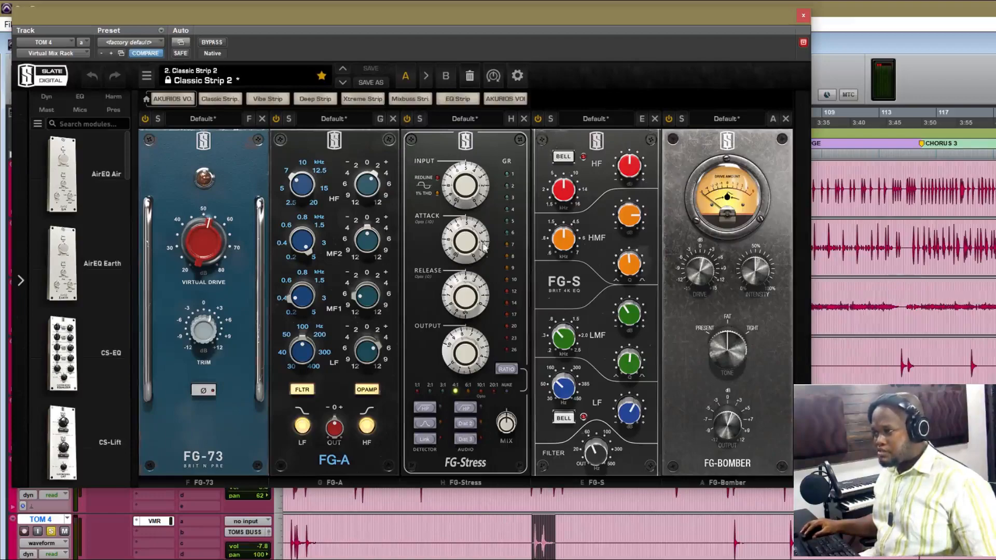
pyautogui.click(406, 118)
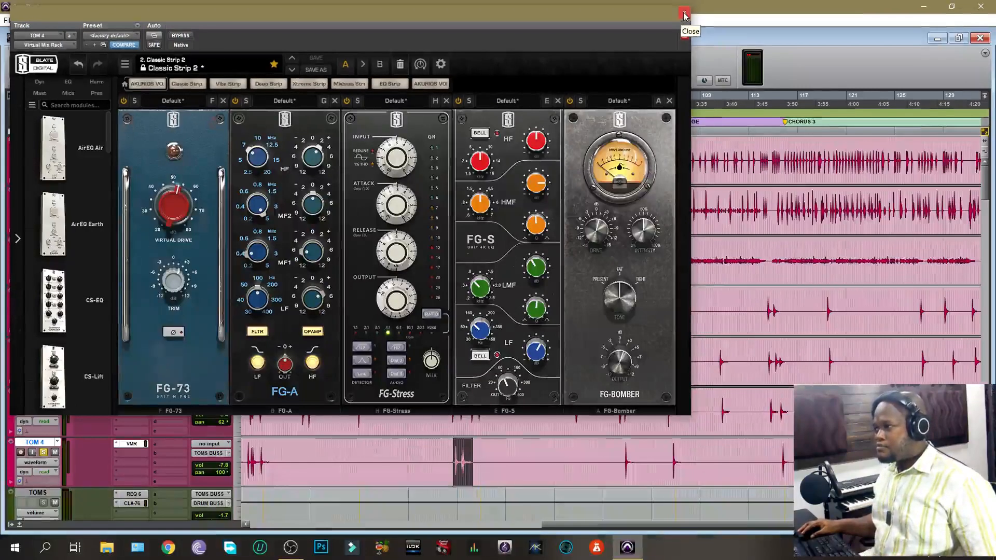
pyautogui.click(803, 19)
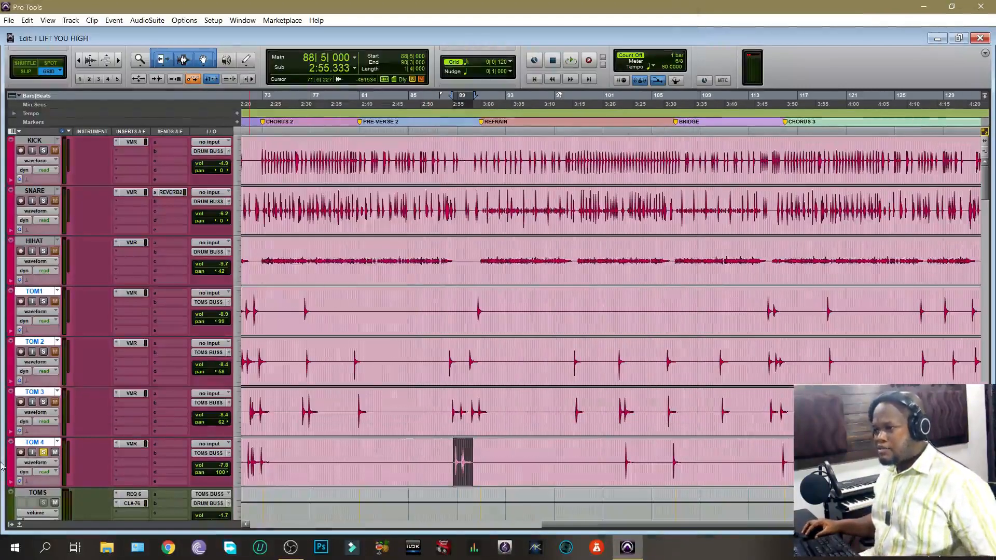
# Step: Solo TOM1, TOM 2 and TOM 3 along with TOM 4, and play TOM 2's passage from 88|2|360 to 91|4|240
pyautogui.click(43, 302)
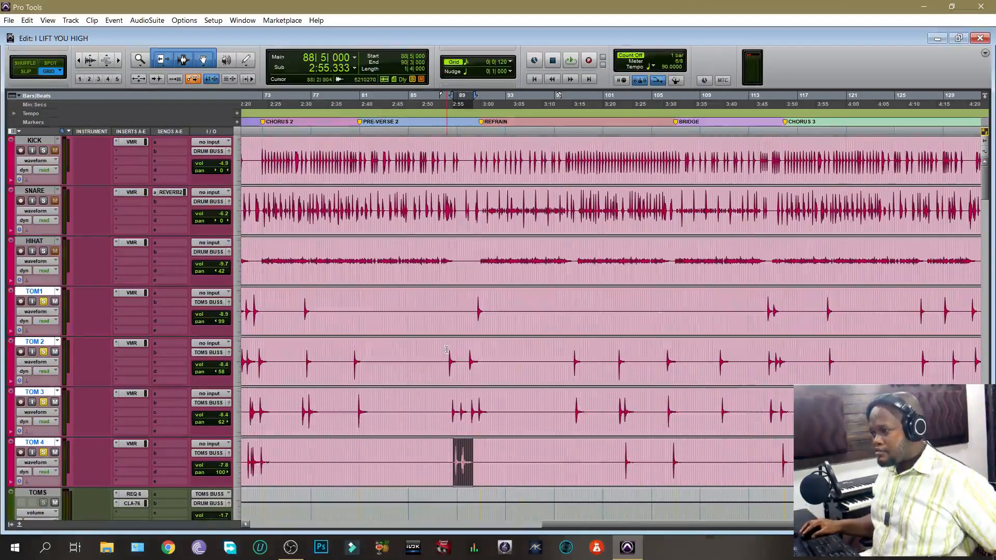
pyautogui.moveTo(448, 349); pyautogui.dragTo(488, 348)
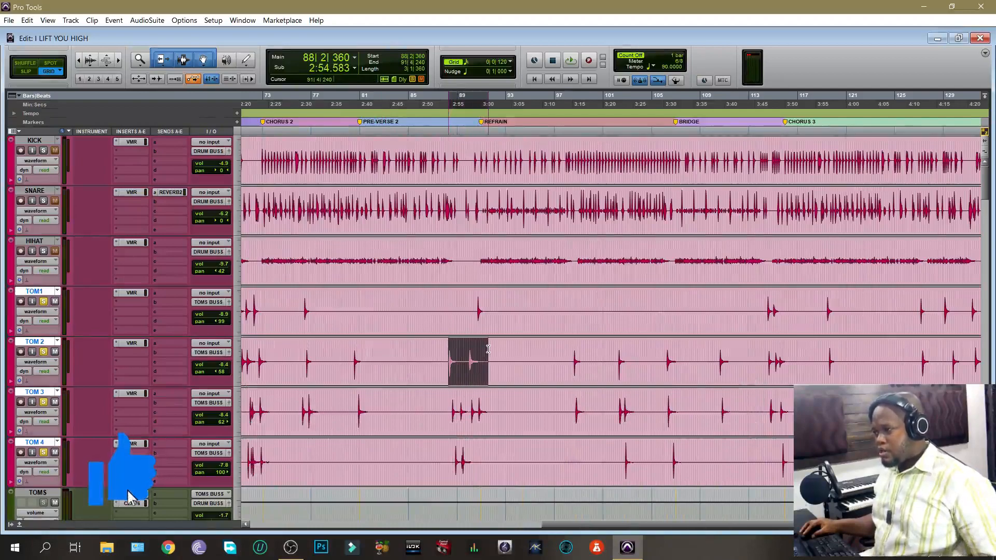
pyautogui.press('space')
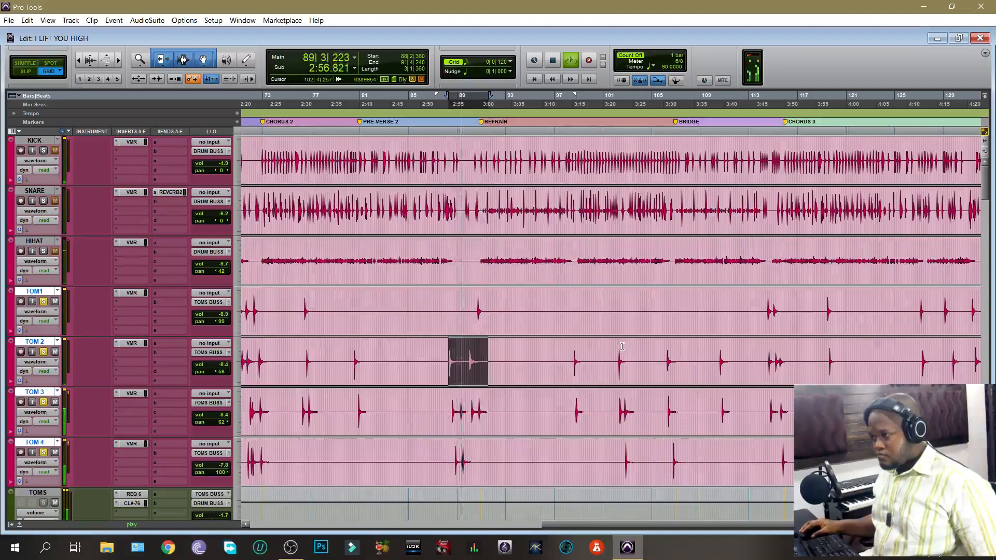
pyautogui.press('space')
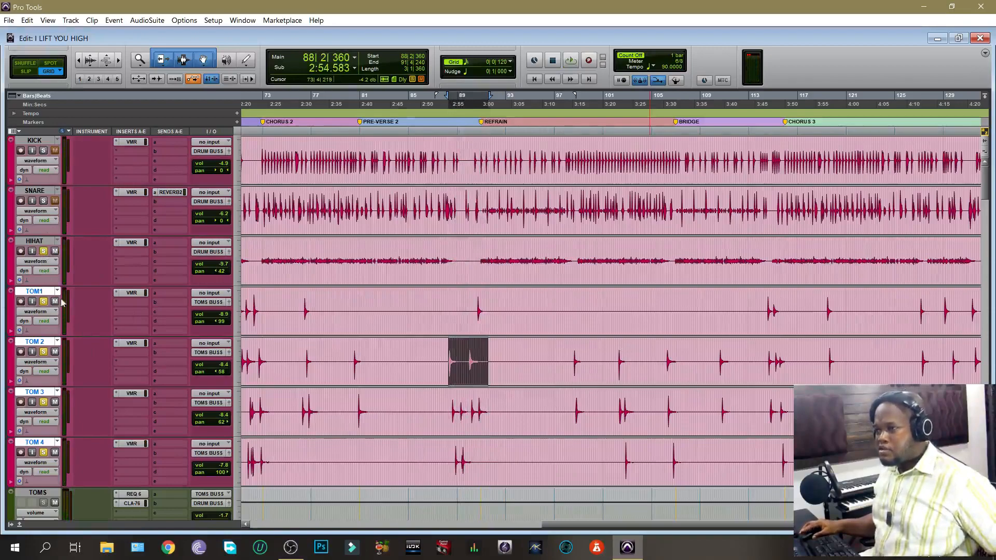
# Step: Extend the solo to the TOMS, OVERHEADS, DRUMROM1 and DRUMROM2 tracks and audition the selected passage
pyautogui.scroll(-4, 50, 325)
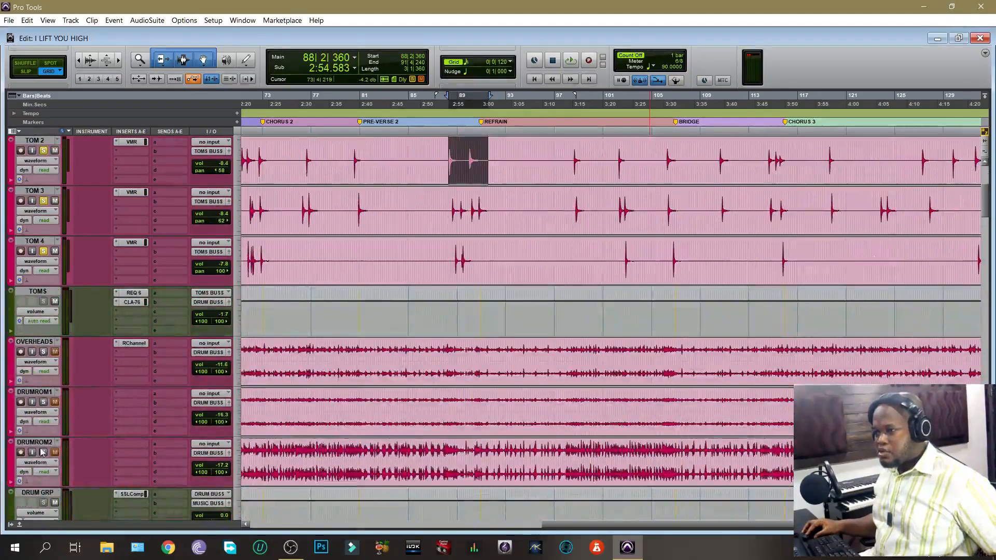
pyautogui.keyDown('shift'); pyautogui.click(35, 442); pyautogui.keyUp('shift')
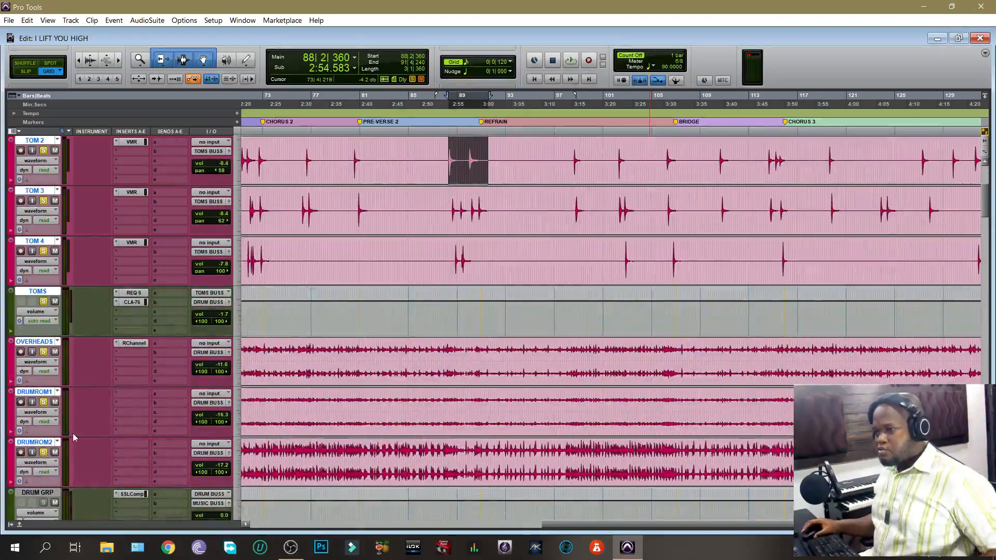
pyautogui.press('space')
pyautogui.scroll(2, 139, 436)
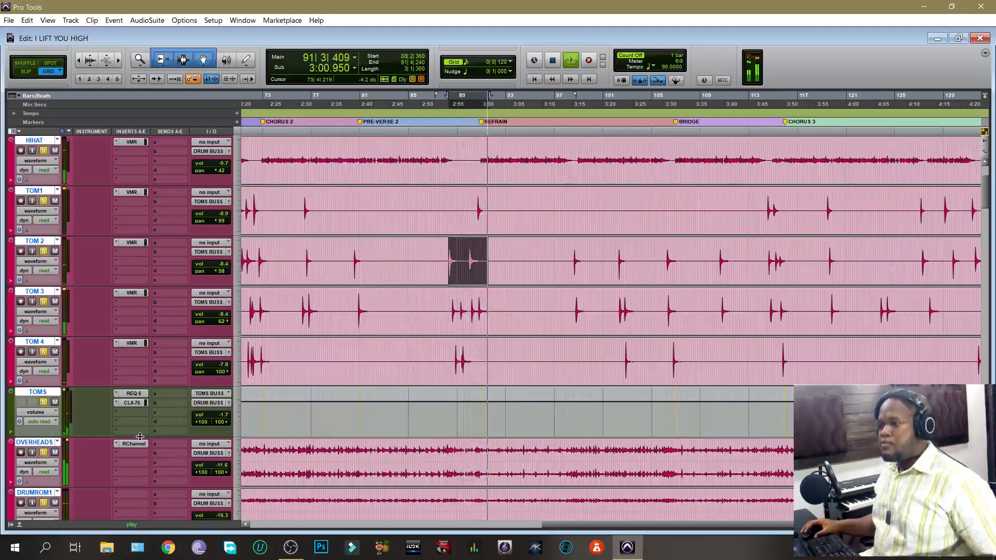
pyautogui.press('space')
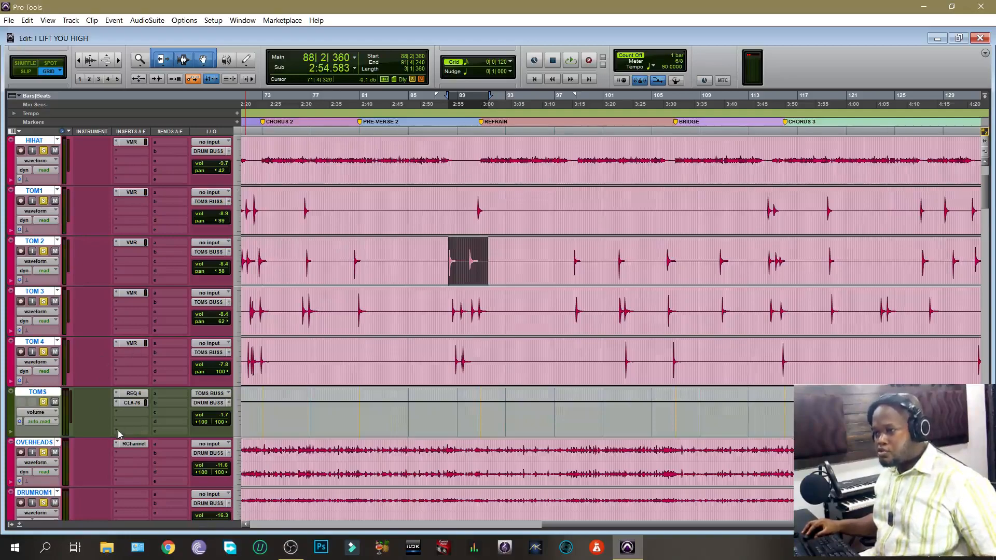
# Step: Open the REQ 6 equalizer on the TOMS track and examine its bands, including band 6's frequency
pyautogui.click(133, 394)
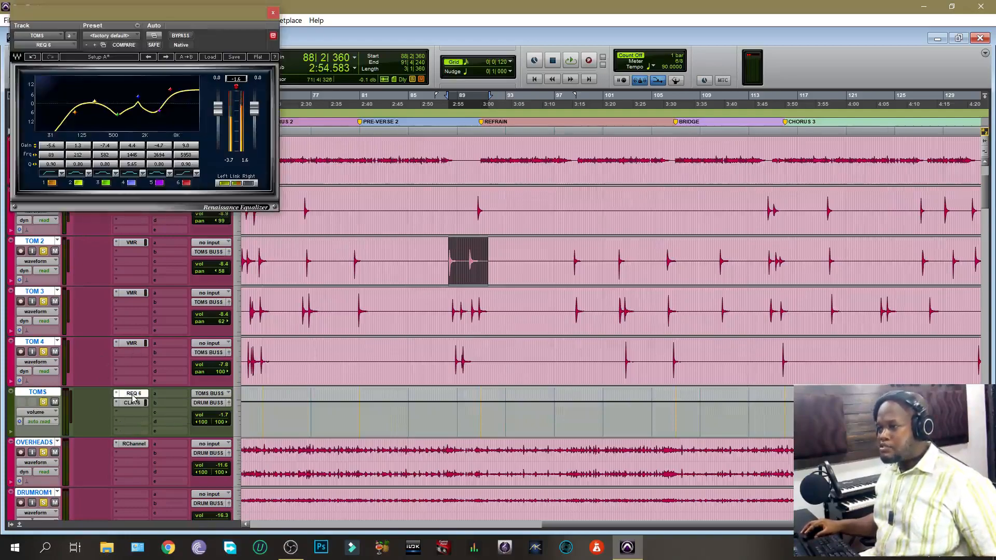
pyautogui.moveTo(137, 13); pyautogui.dragTo(264, 99)
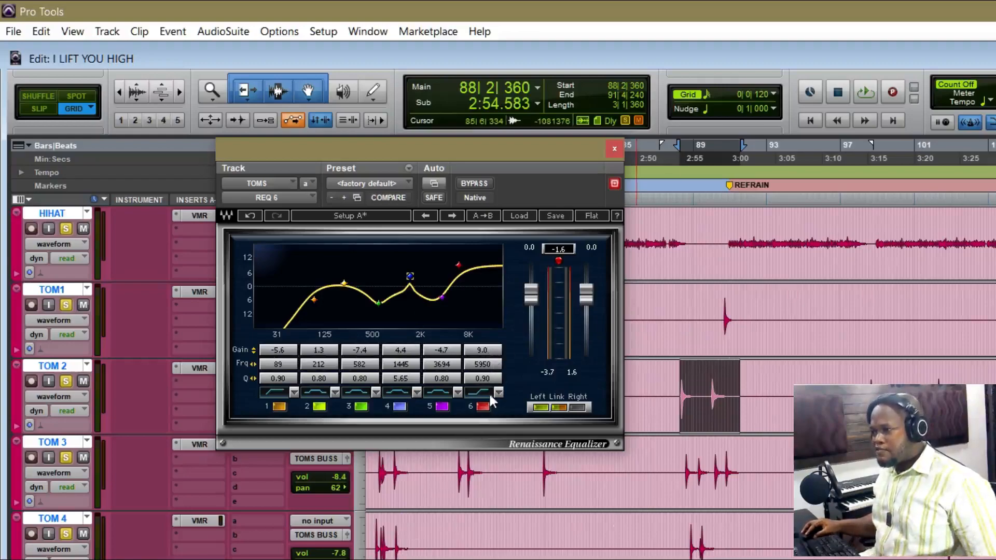
pyautogui.click(481, 366)
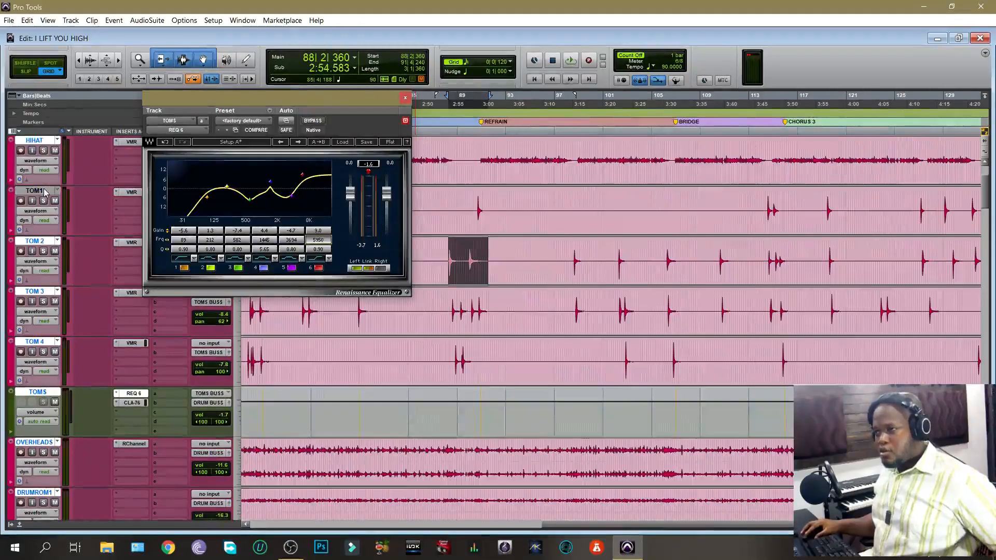
# Step: Select TOM1 through TOM 4 and solo only those four tracks
pyautogui.click(44, 192)
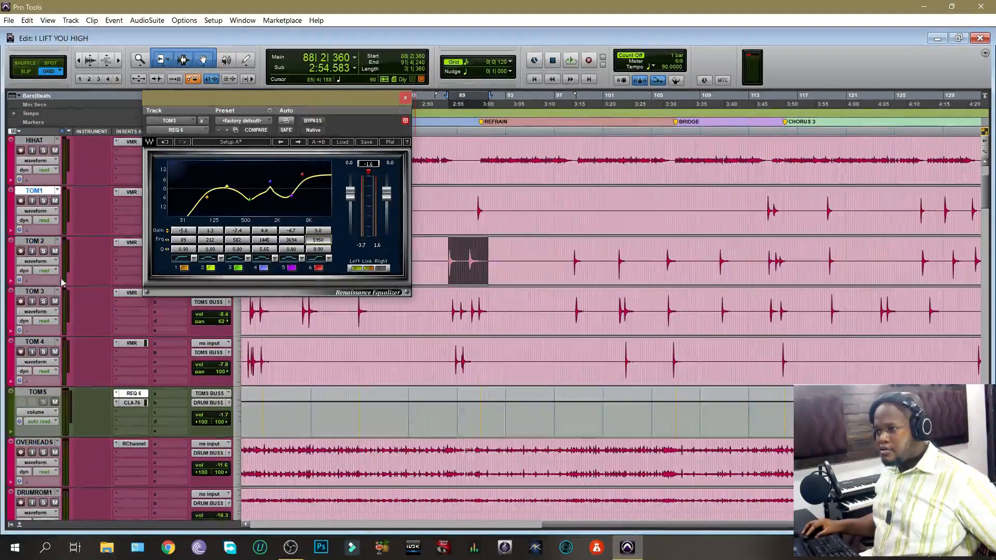
pyautogui.keyDown('shift'); pyautogui.click(41, 343); pyautogui.keyUp('shift')
pyautogui.click(44, 352)
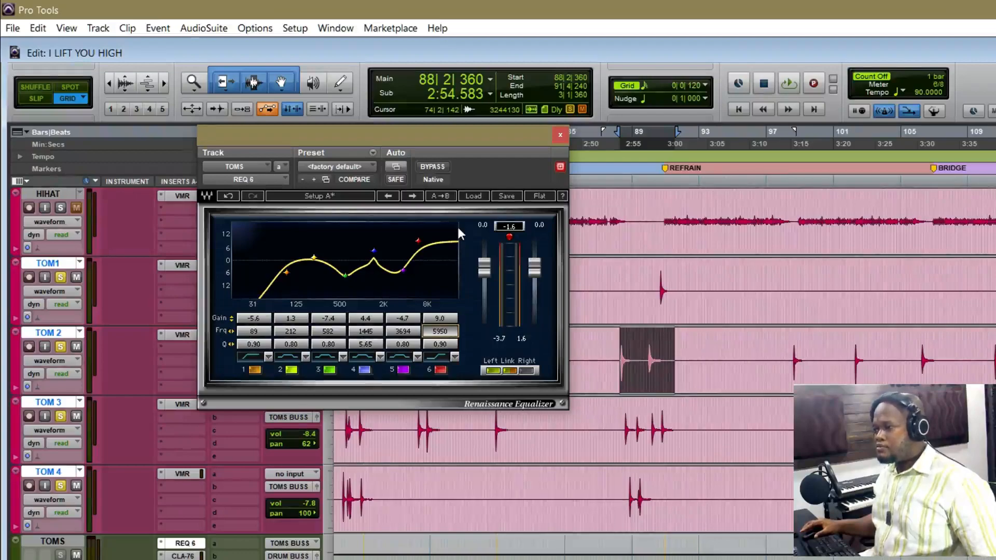
# Step: Compare the soloed toms with REQ 6 bypassed and active, and close the equalizer after checking band 3
pyautogui.press('space')
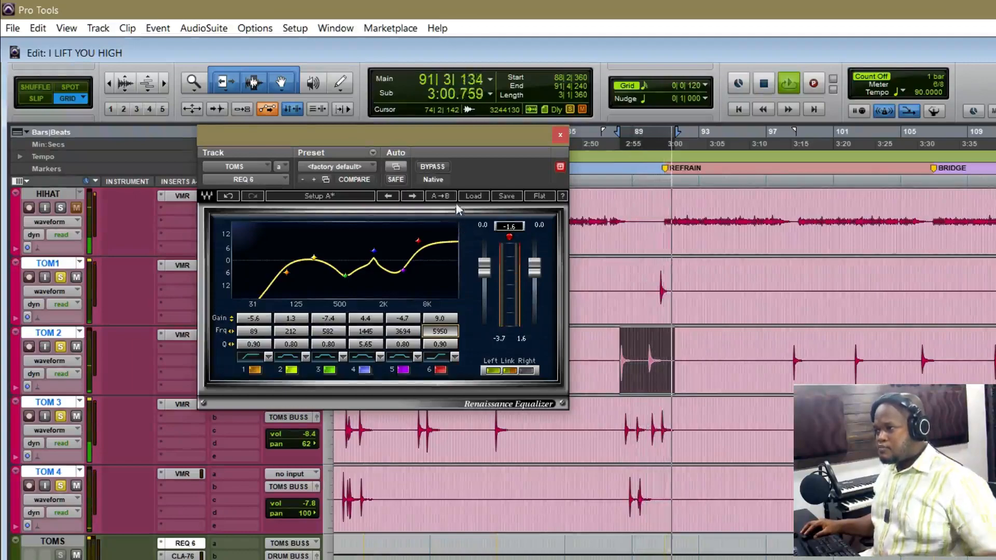
pyautogui.click(433, 167)
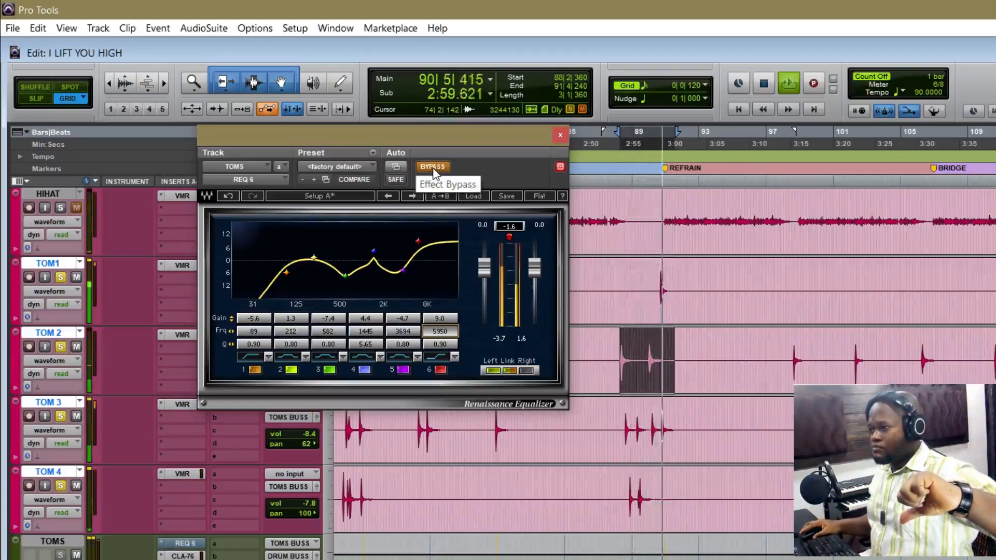
pyautogui.click(433, 167)
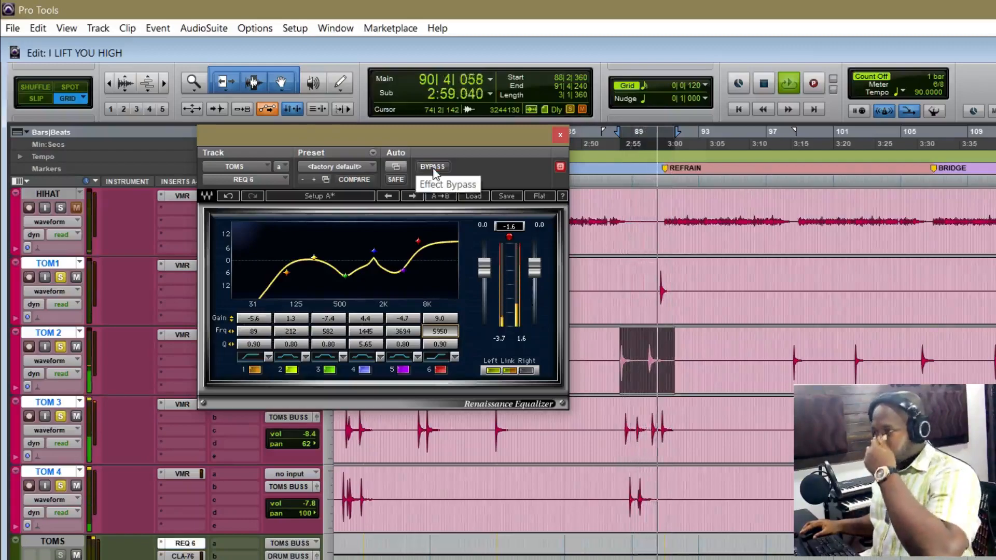
pyautogui.press('space')
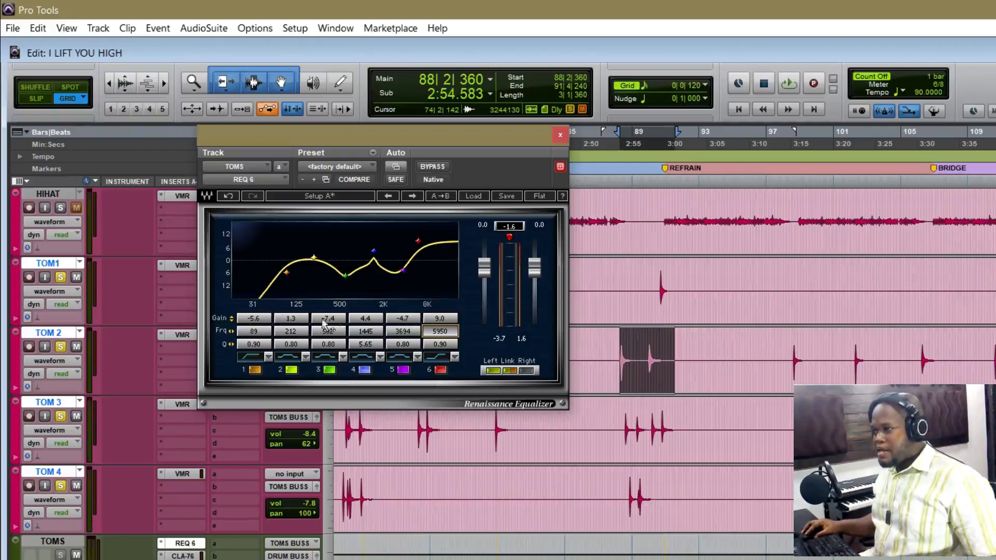
pyautogui.click(346, 275)
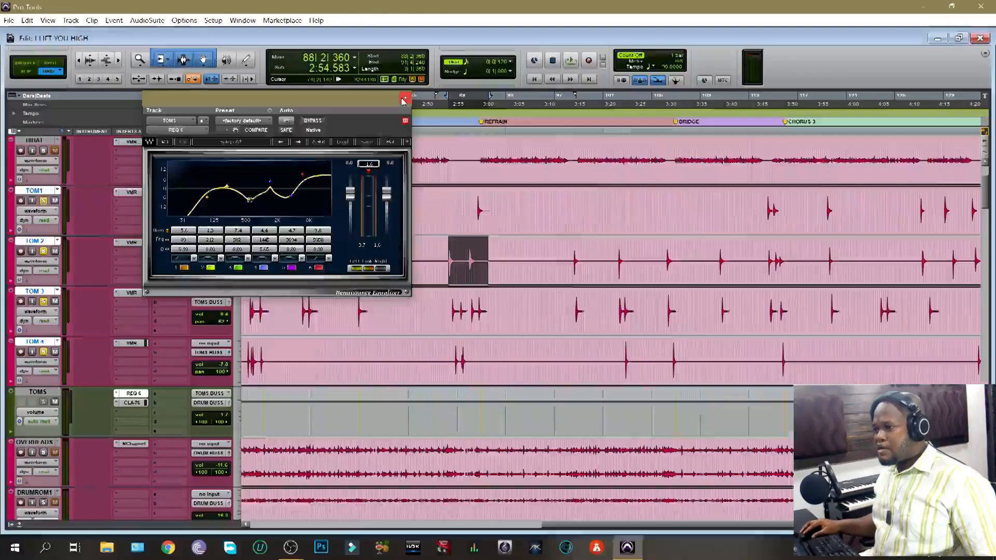
pyautogui.click(560, 135)
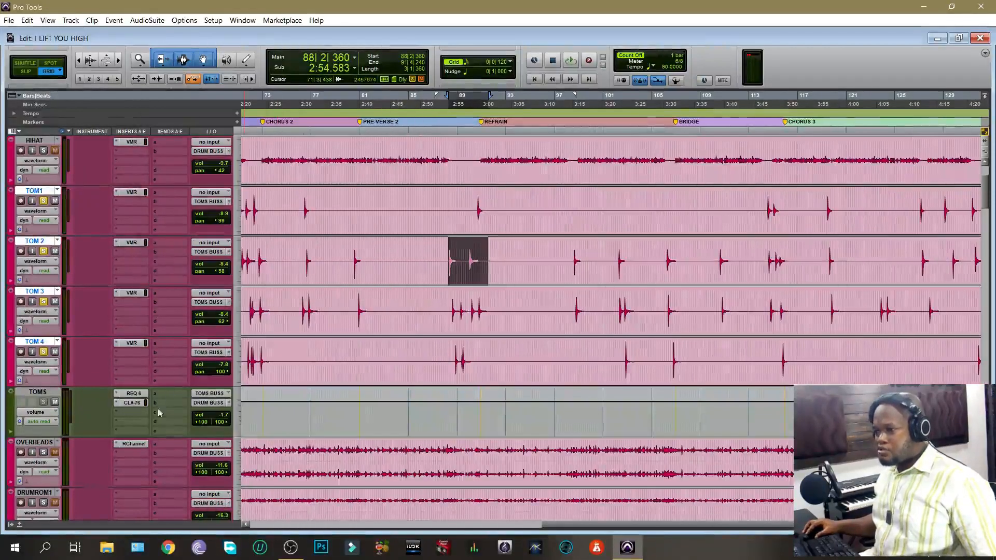
# Step: Open the CLA-76 compressor on the TOMS track and examine its input, output, attack and release settings
pyautogui.click(131, 403)
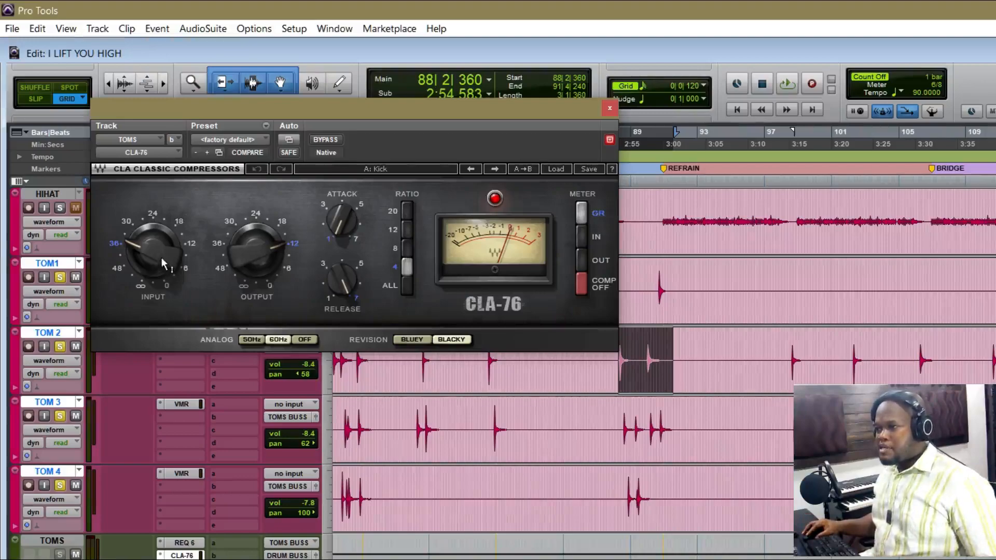
pyautogui.moveTo(257, 252)
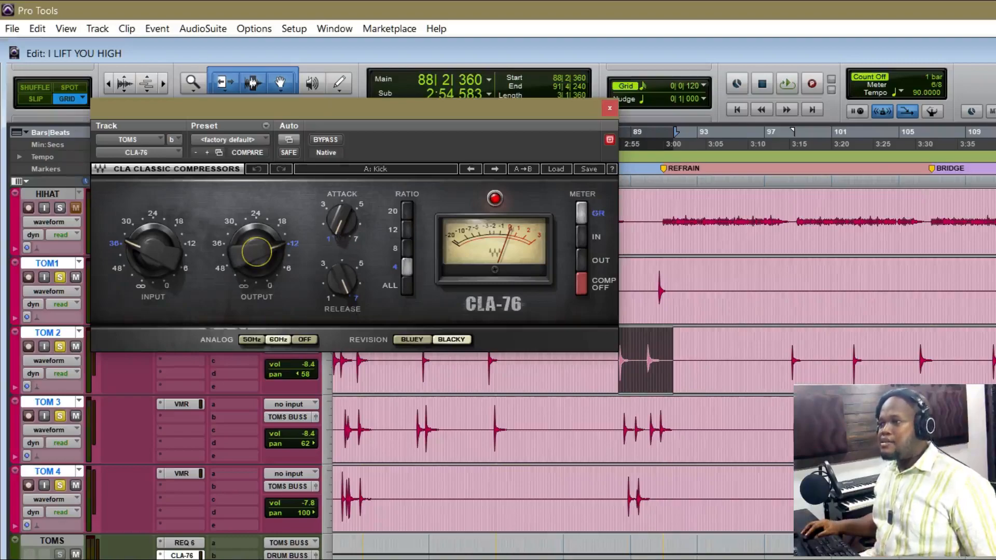
pyautogui.moveTo(340, 222)
pyautogui.mouseDown()
pyautogui.moveTo(340, 212)
pyautogui.moveTo(341, 228)
pyautogui.mouseUp()
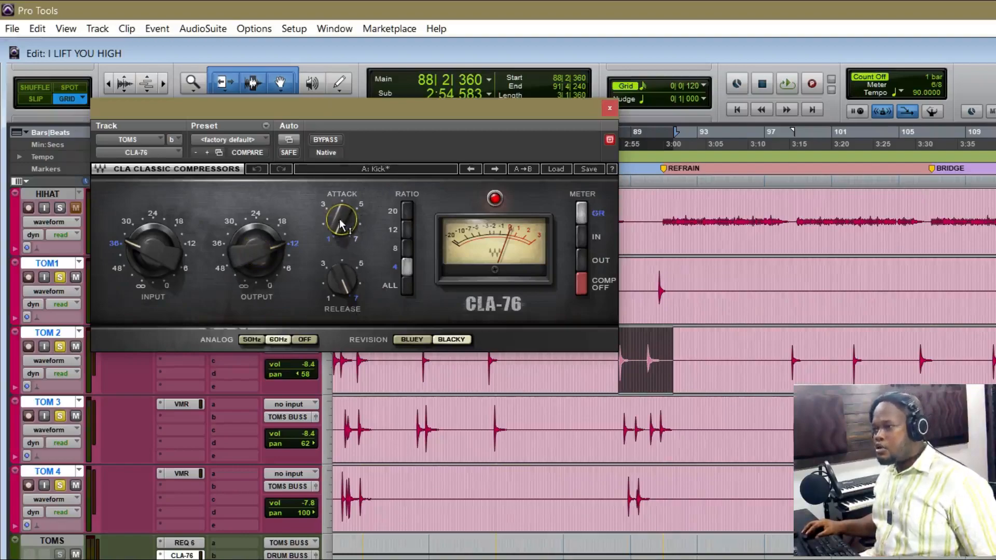
pyautogui.moveTo(339, 223)
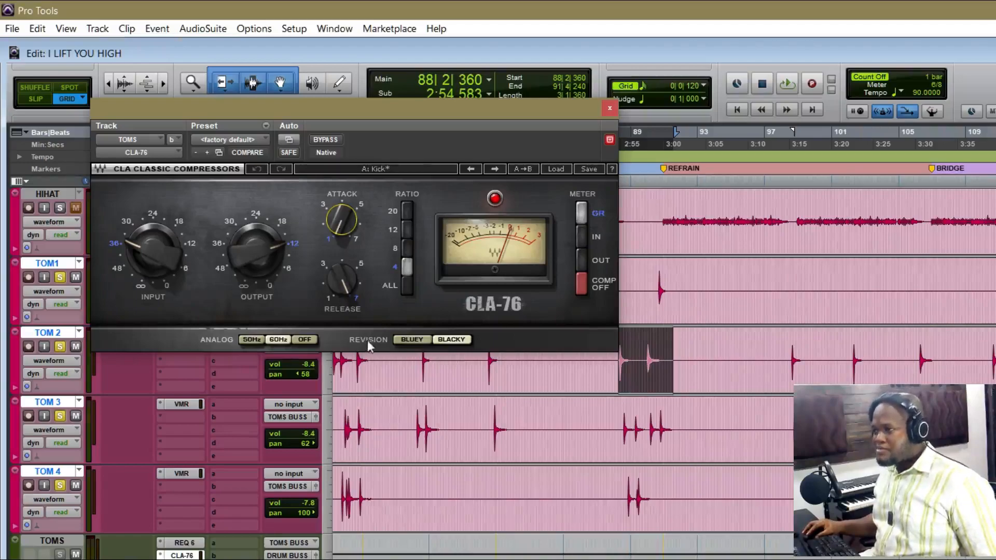
pyautogui.moveTo(341, 282)
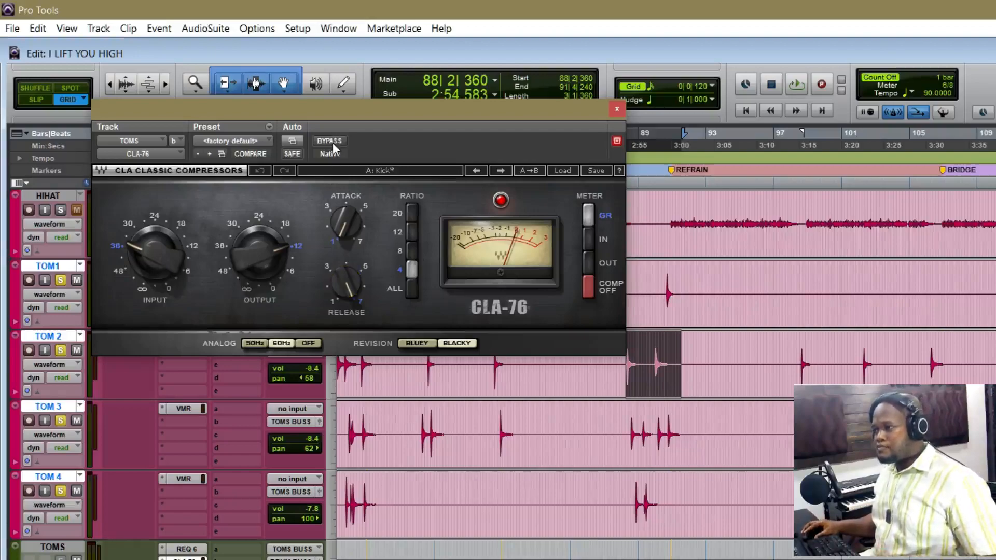
# Step: Play the soloed toms and compare them with the CLA-76 compressor bypassed and active
pyautogui.press('space')
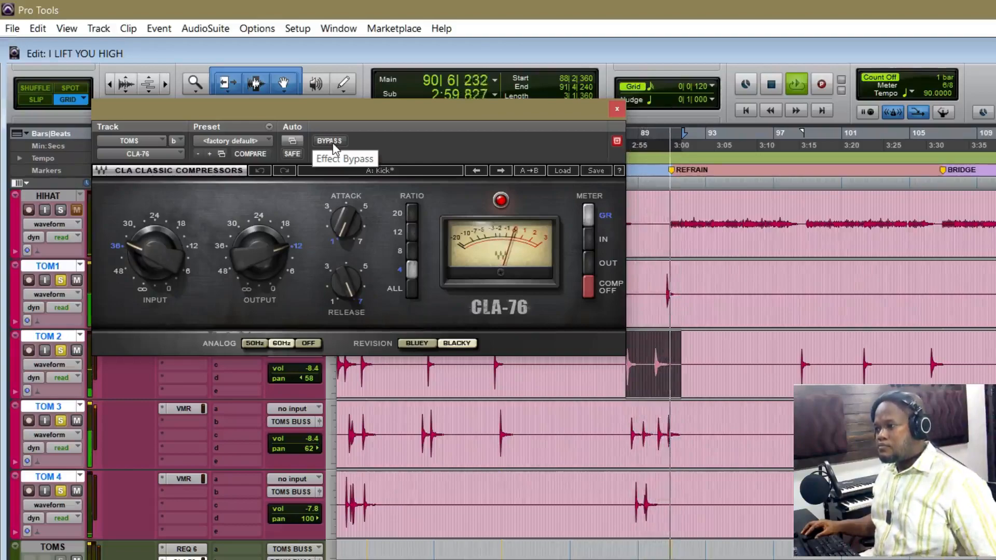
pyautogui.click(331, 143)
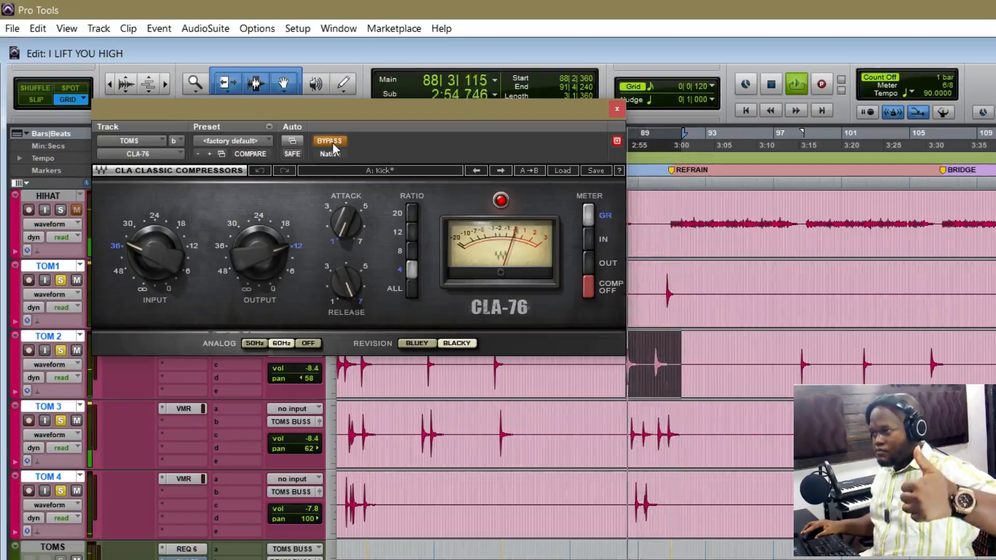
pyautogui.click(330, 141)
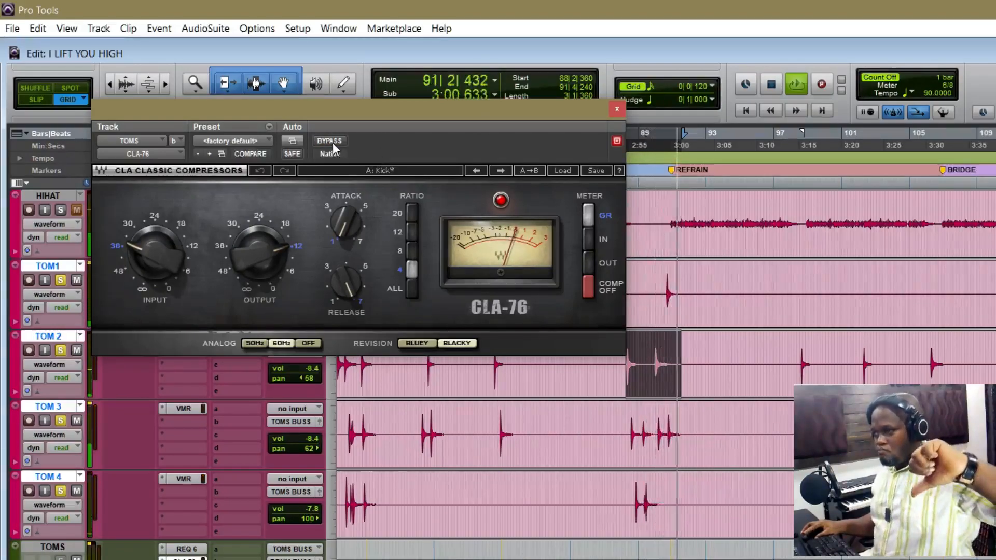
# Step: Compare the soloed toms with CLA-76 bypassed and active once more, stop playback and close the compressor
pyautogui.click(331, 142)
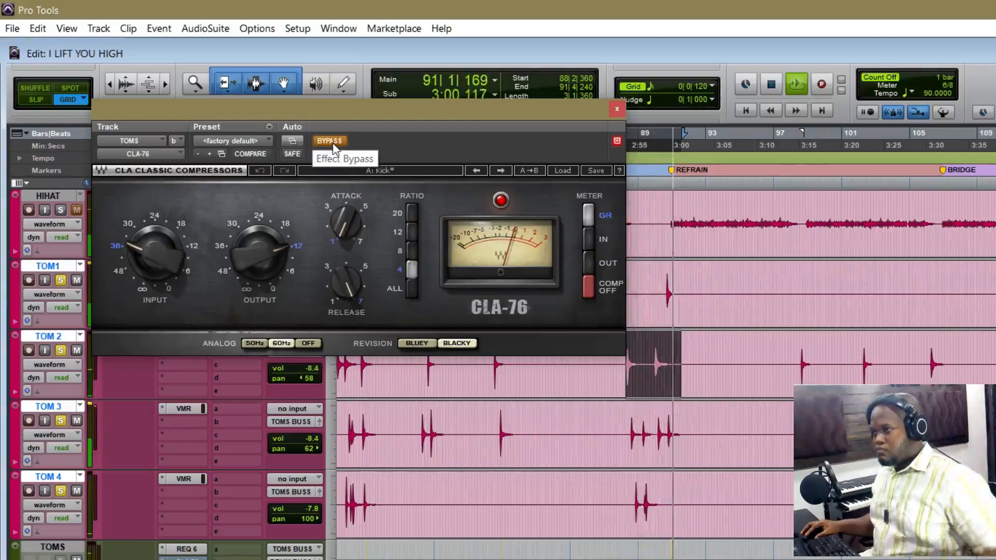
pyautogui.click(332, 142)
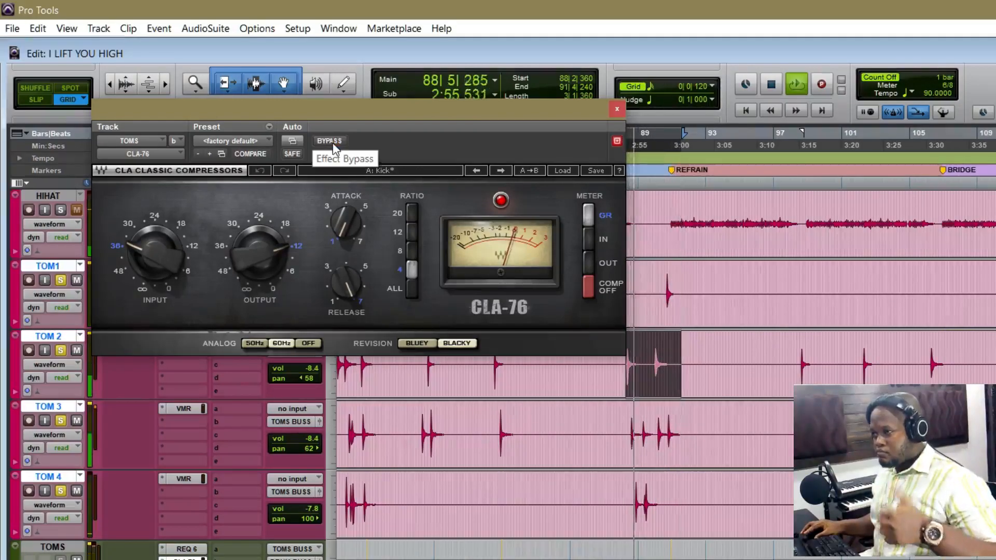
pyautogui.press('space')
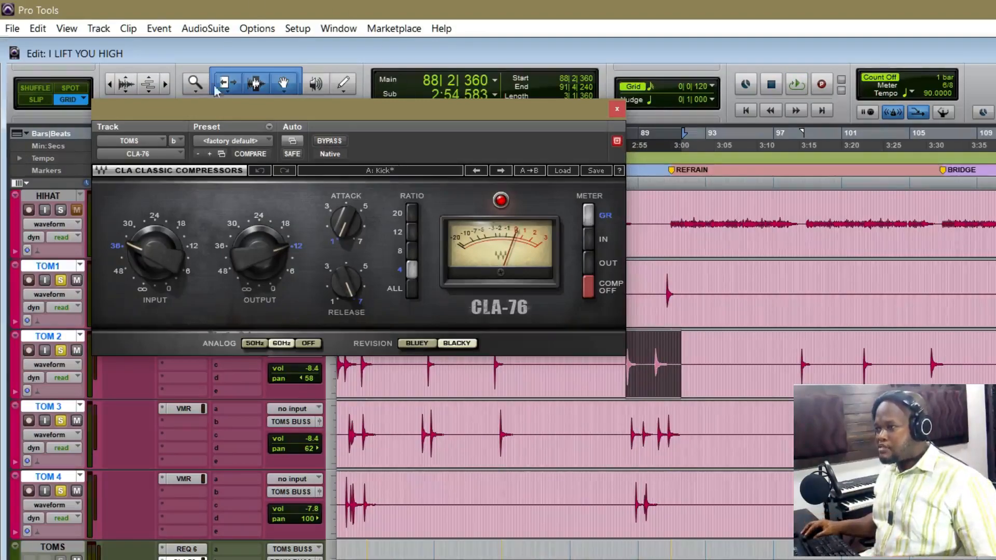
pyautogui.moveTo(452, 112); pyautogui.dragTo(455, 189)
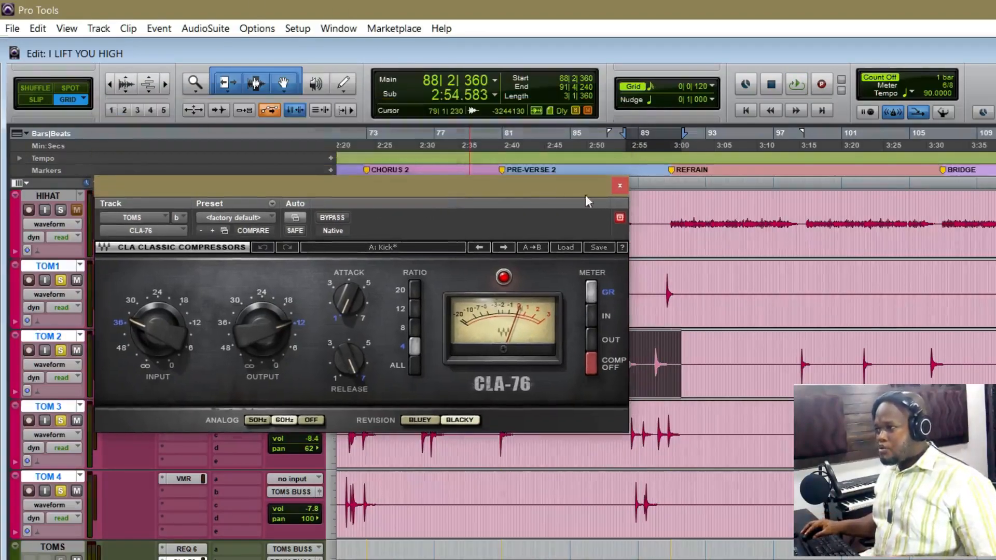
pyautogui.click(618, 186)
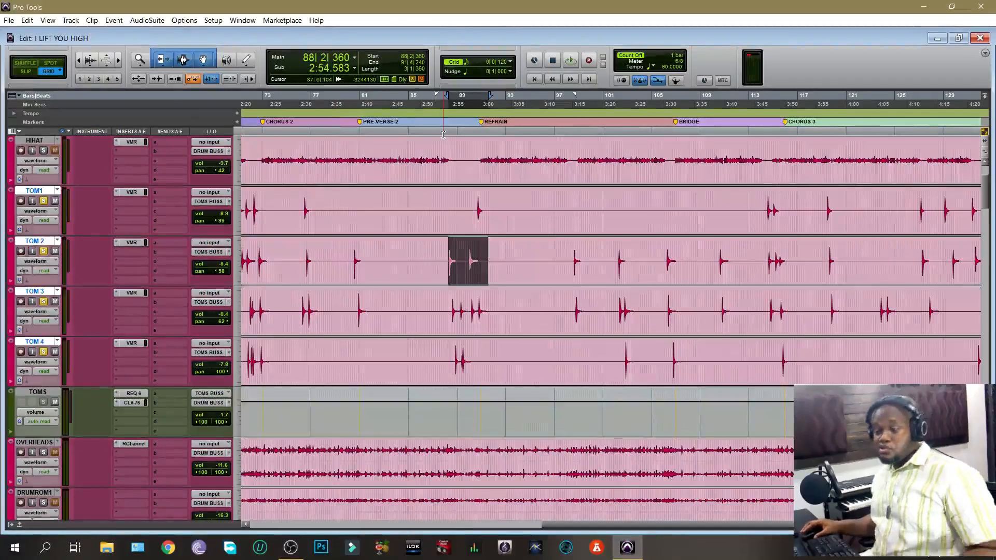
# Step: Clear the toms' solo, solo OVERHEADS with the passage from 75|5|240 to 84|6|240 selected, and open its RChannel
pyautogui.click(44, 201)
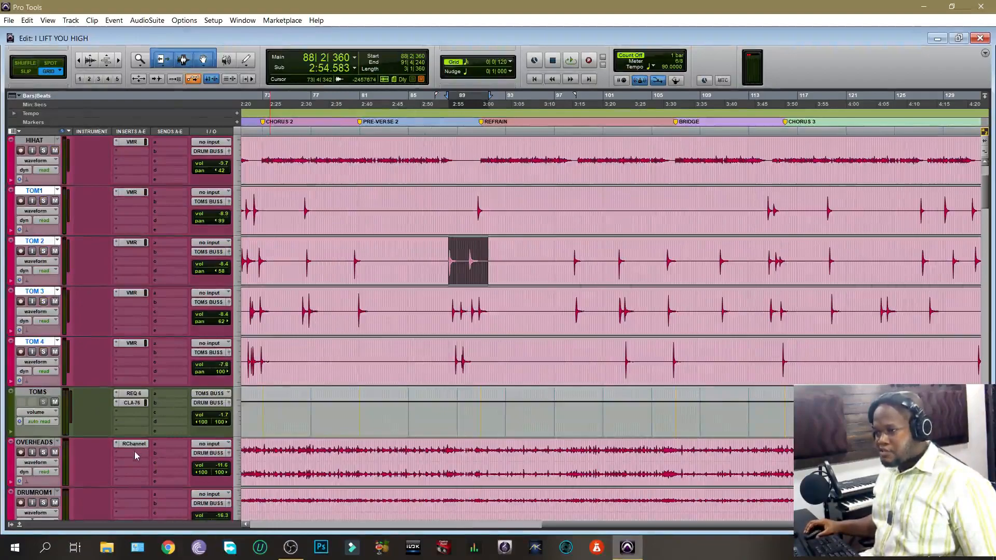
pyautogui.scroll(-3, 135, 451)
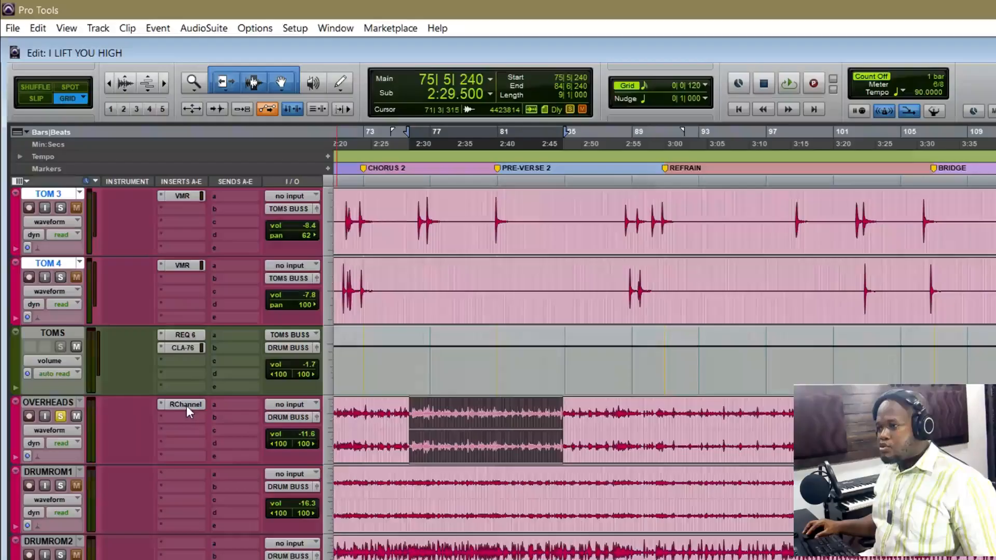
pyautogui.click(134, 293)
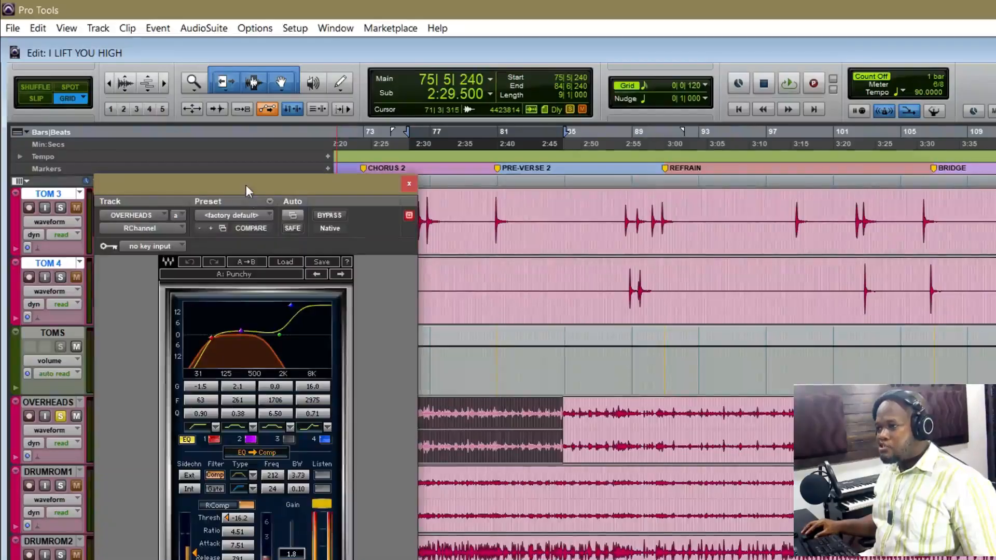
pyautogui.moveTo(246, 185); pyautogui.dragTo(257, 46)
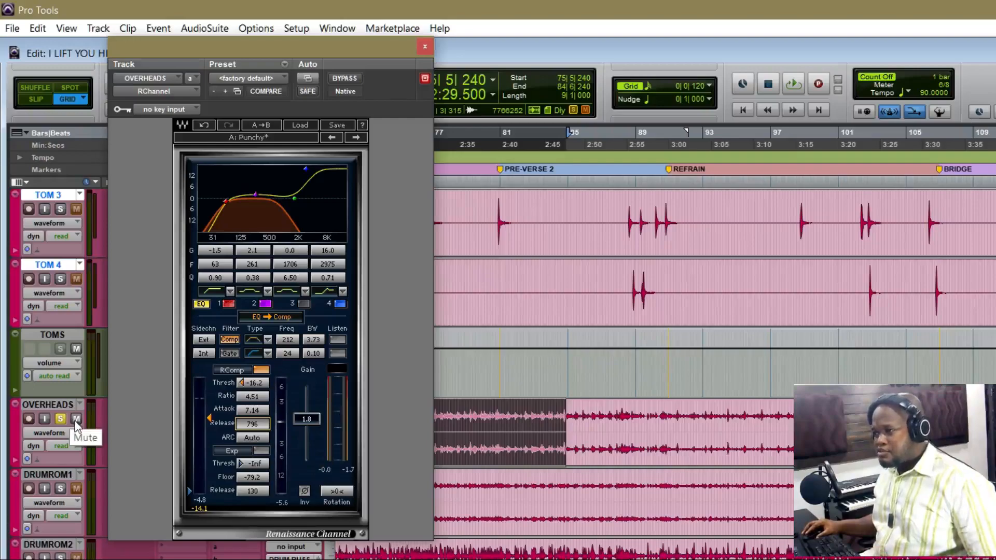
# Step: Play the soloed OVERHEADS with RChannel bypassed and active, stop playback, close the plug-in and clear the solo
pyautogui.press('space')
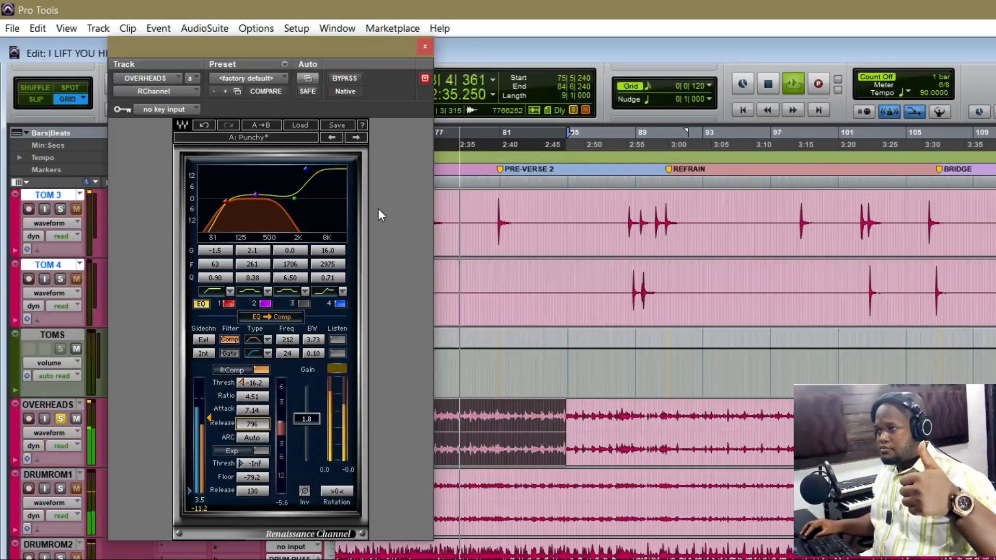
pyautogui.click(347, 79)
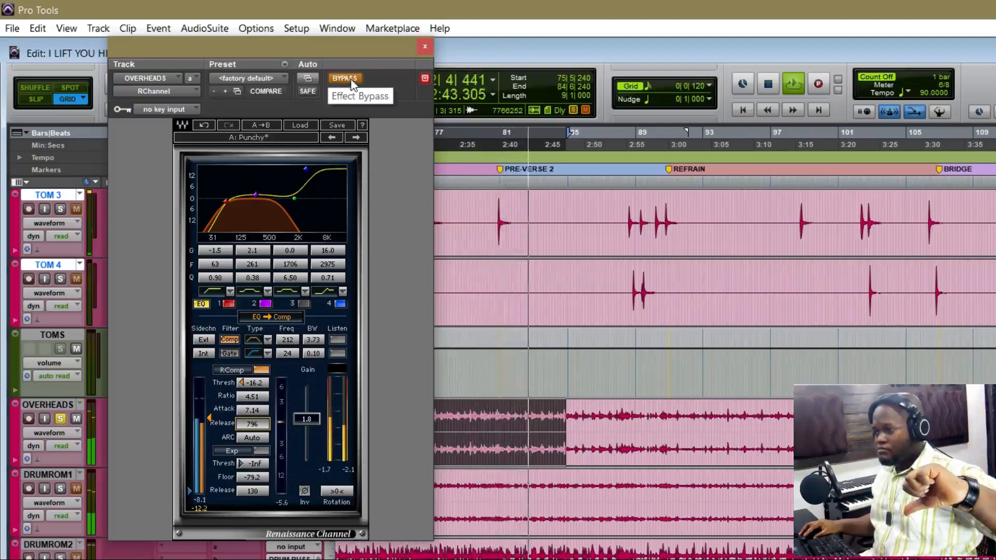
pyautogui.click(345, 79)
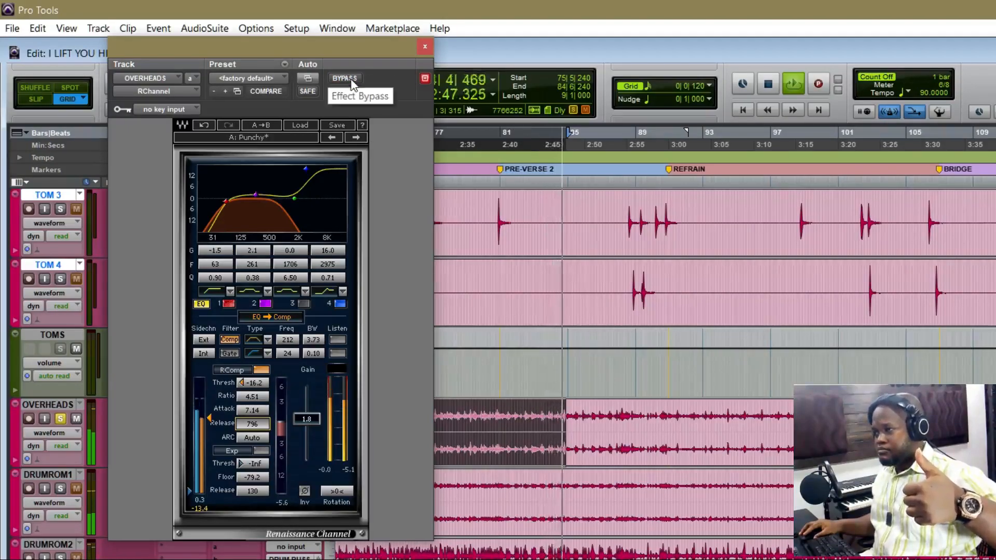
pyautogui.click(351, 79)
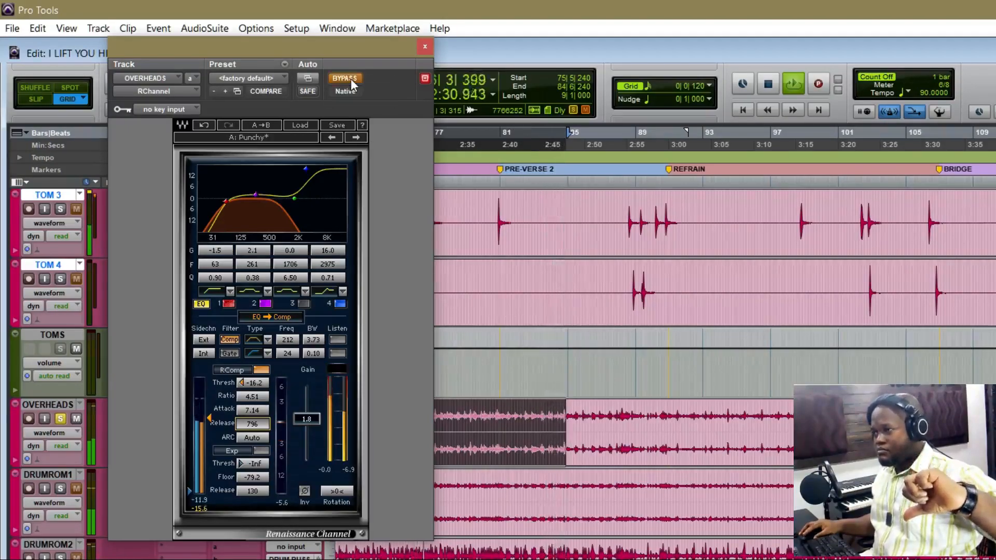
pyautogui.click(350, 79)
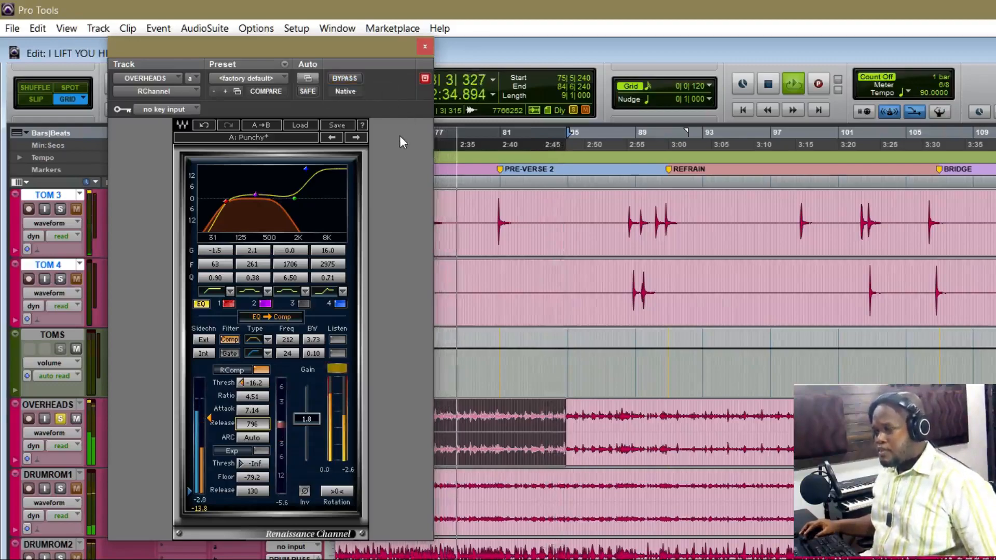
pyautogui.press('space')
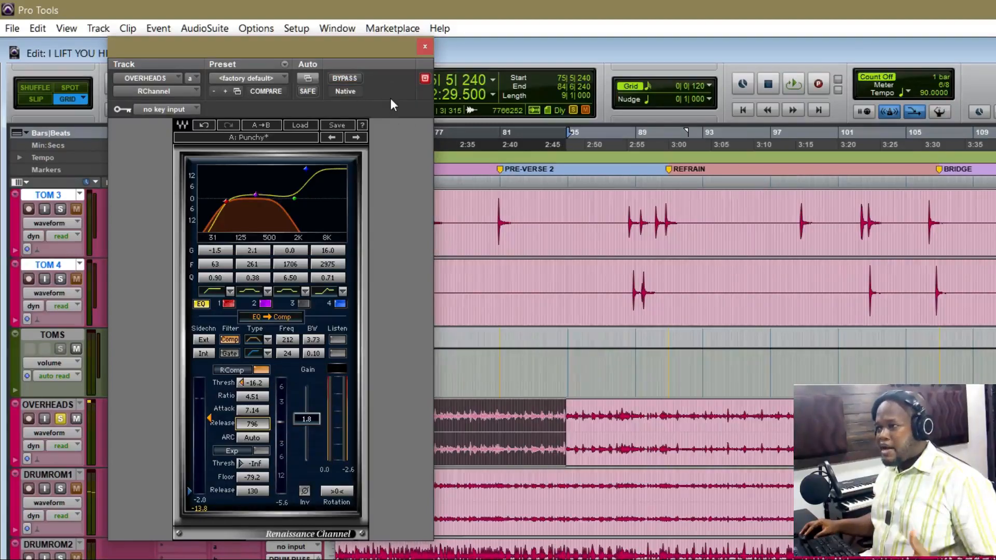
pyautogui.click(424, 47)
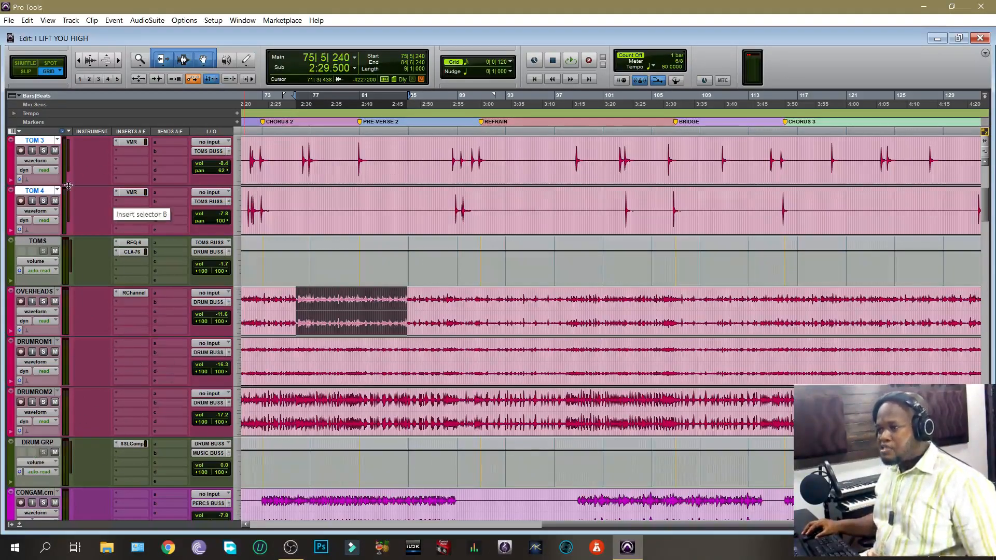
# Step: Open the SSLComp on the DRUM GRP track, examine its settings and close it
pyautogui.click(132, 444)
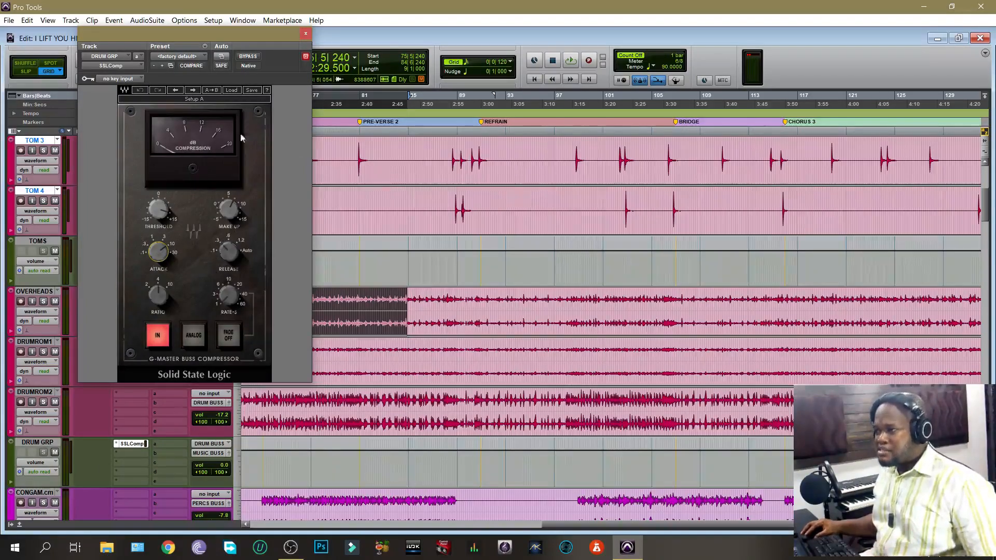
pyautogui.click(306, 34)
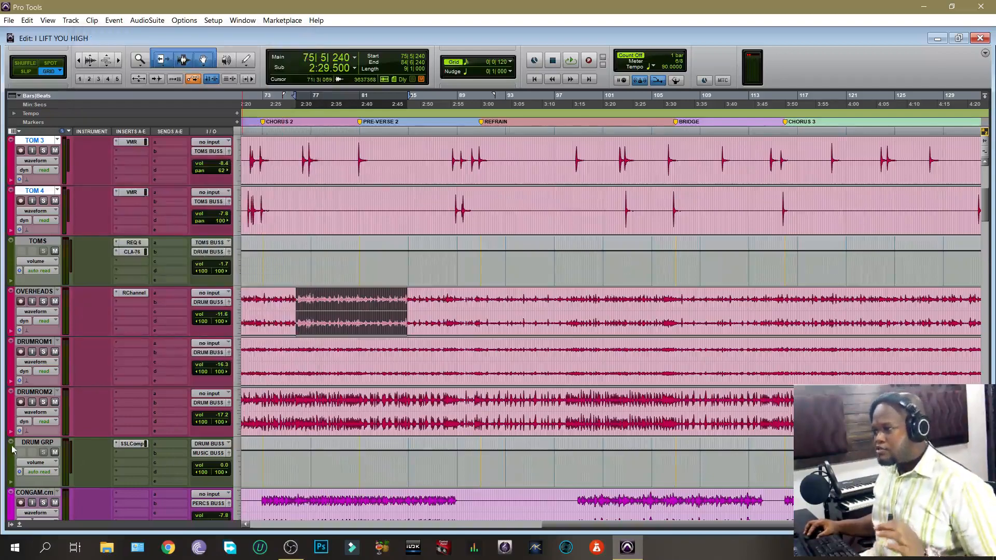
# Step: Select all drum tracks from KICK through DRUMROM2 and solo them together
pyautogui.click(35, 392)
pyautogui.scroll(6, 38, 161)
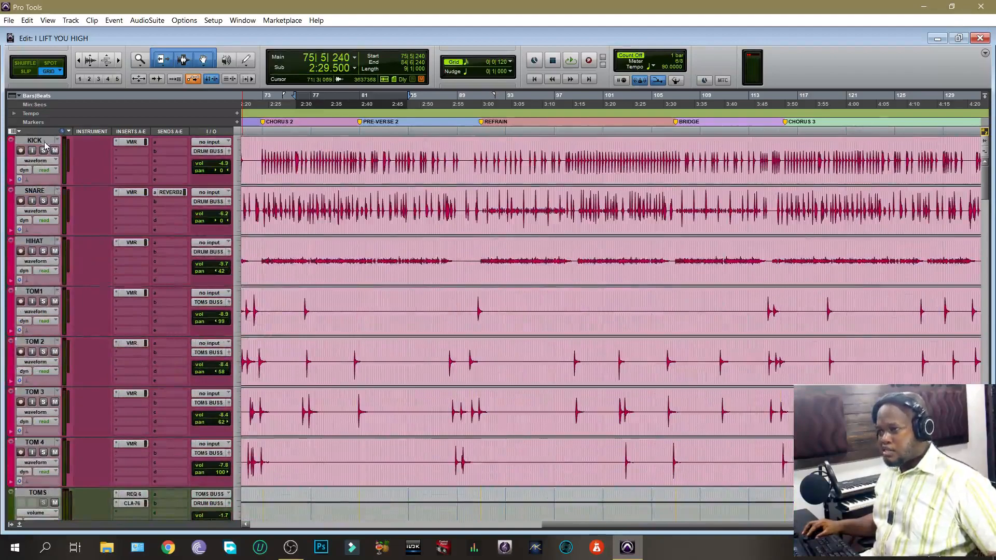
pyautogui.keyDown('shift'); pyautogui.click(44, 142); pyautogui.keyUp('shift')
# Step: Play the soloed drums and compare them with the first insert of every selected track bypassed and active
pyautogui.press('space')
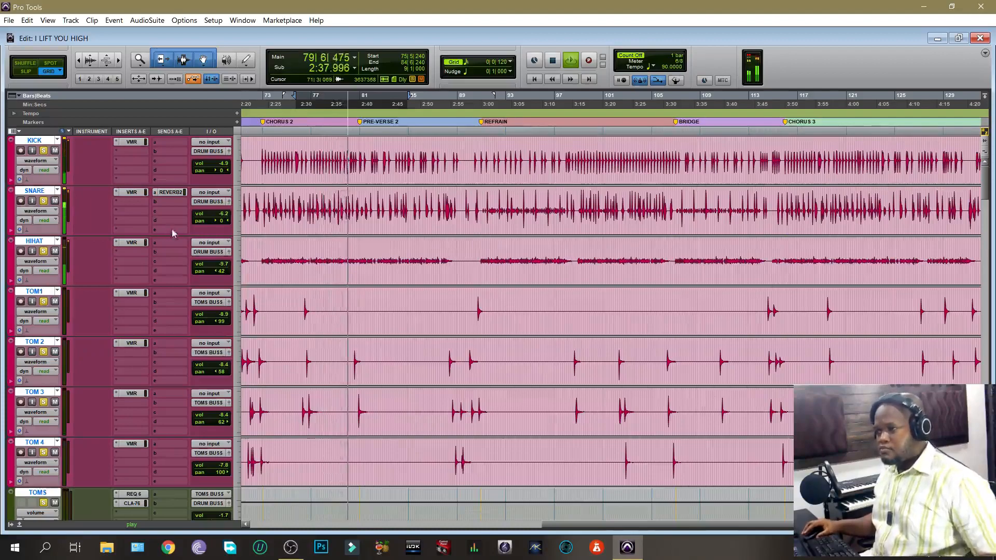
pyautogui.keyDown('ctrl'); pyautogui.keyDown('alt'); pyautogui.click(136, 142); pyautogui.keyUp('alt'); pyautogui.keyUp('ctrl')
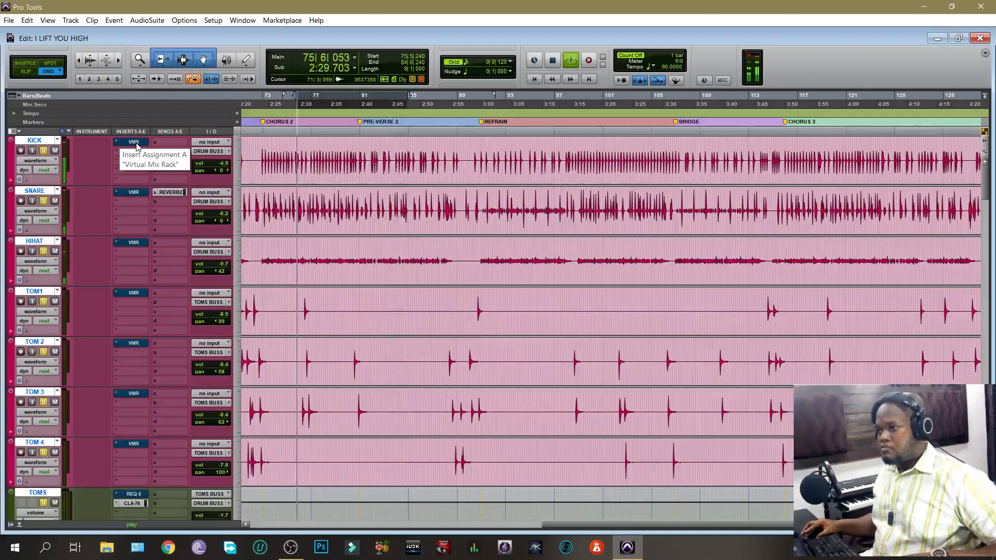
pyautogui.keyDown('ctrl'); pyautogui.keyDown('alt'); pyautogui.click(137, 144); pyautogui.keyUp('alt'); pyautogui.keyUp('ctrl')
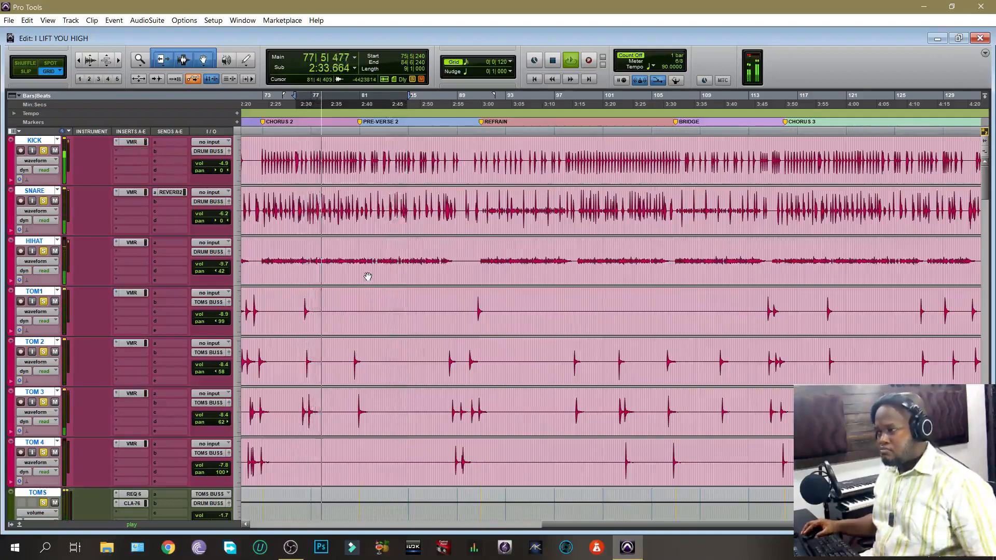
pyautogui.press('space')
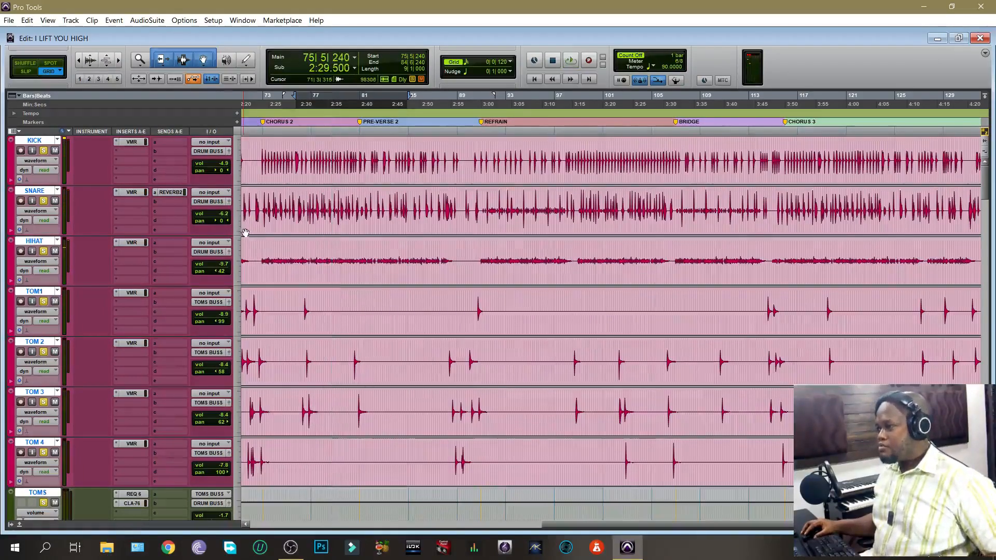
# Step: Play the soloed drums from 98|2|000 in the REFRAIN section
pyautogui.click(569, 97)
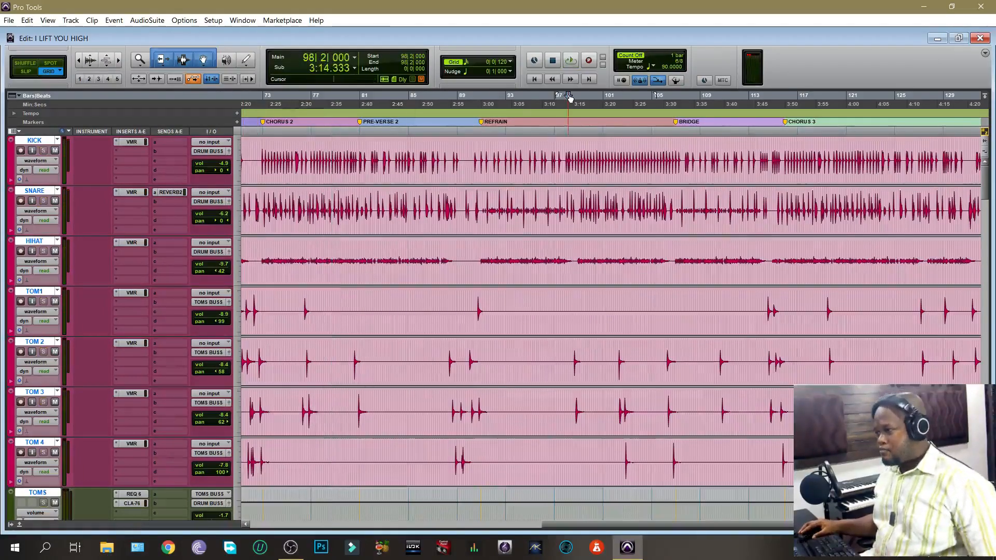
pyautogui.press('space')
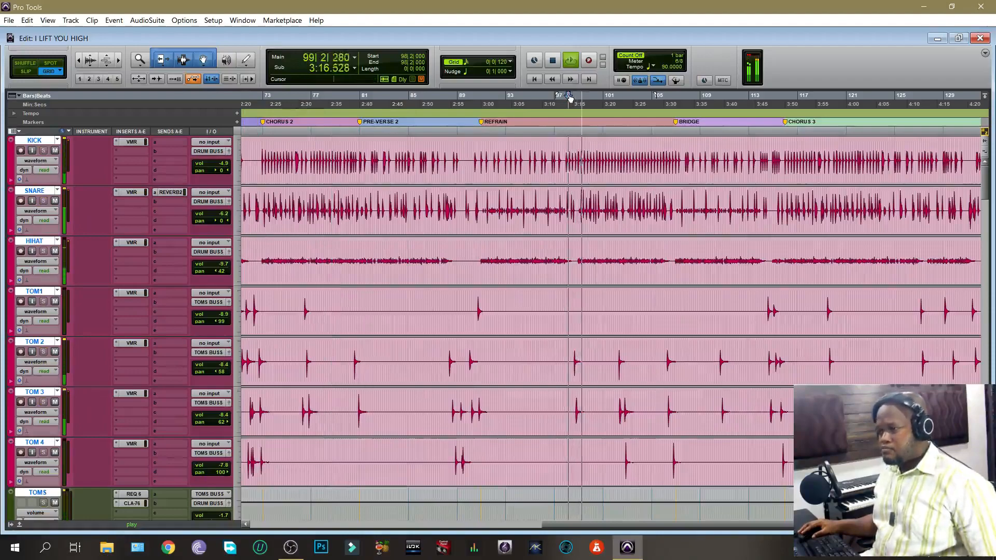